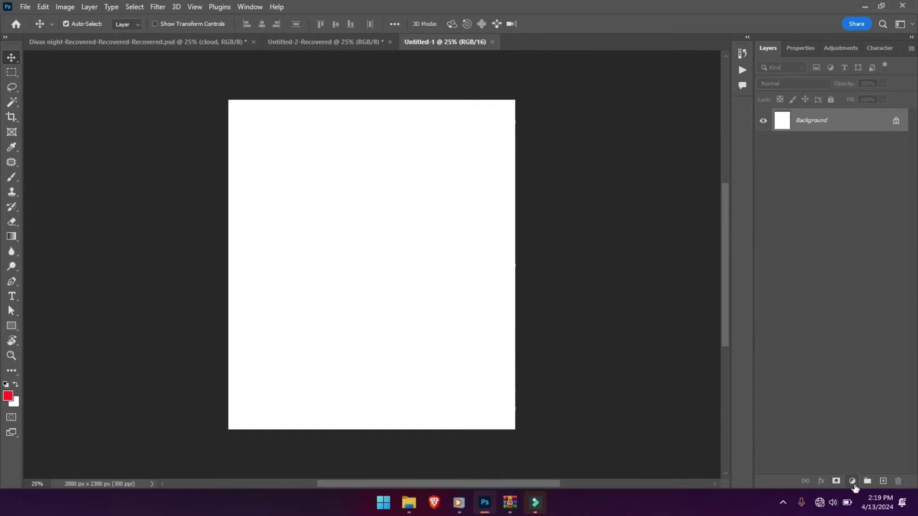
# Add a Gradient Fill layer and set its left stop to golden yellow #ffb924.
pyautogui.click(852, 482)
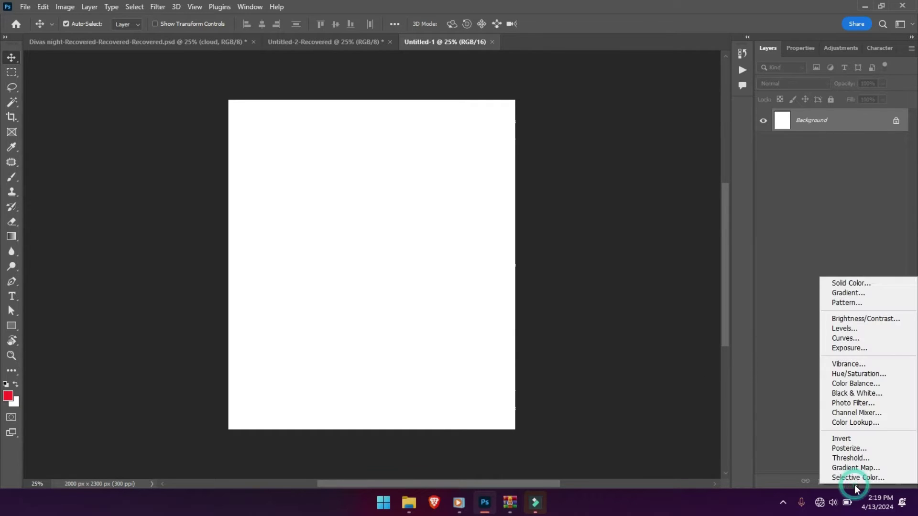
pyautogui.click(843, 293)
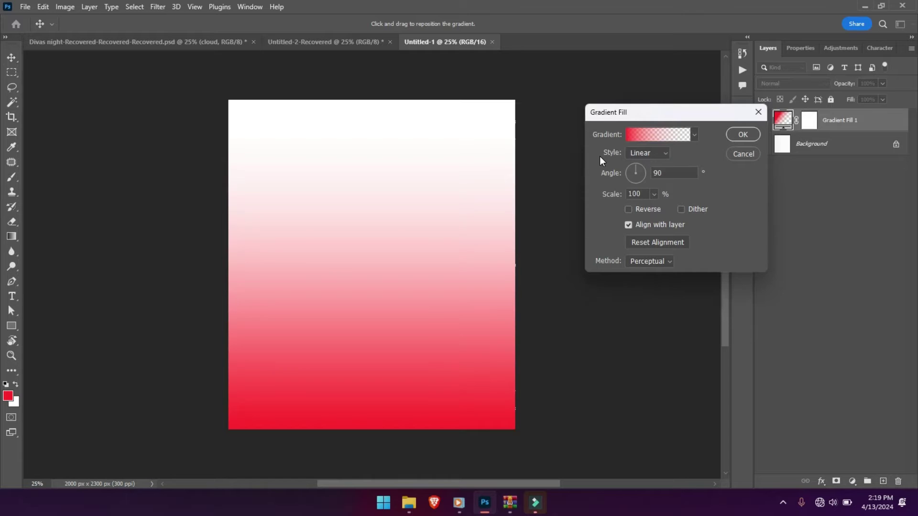
pyautogui.click(630, 138)
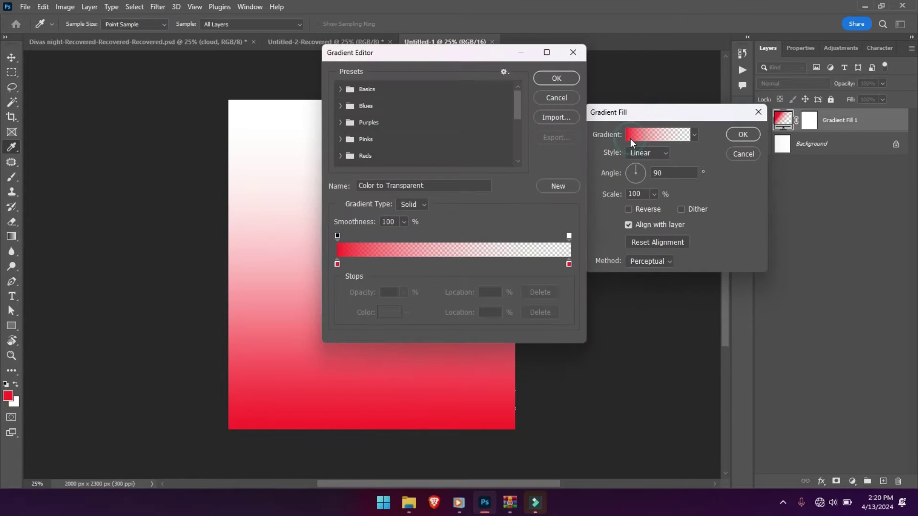
pyautogui.doubleClick(338, 265)
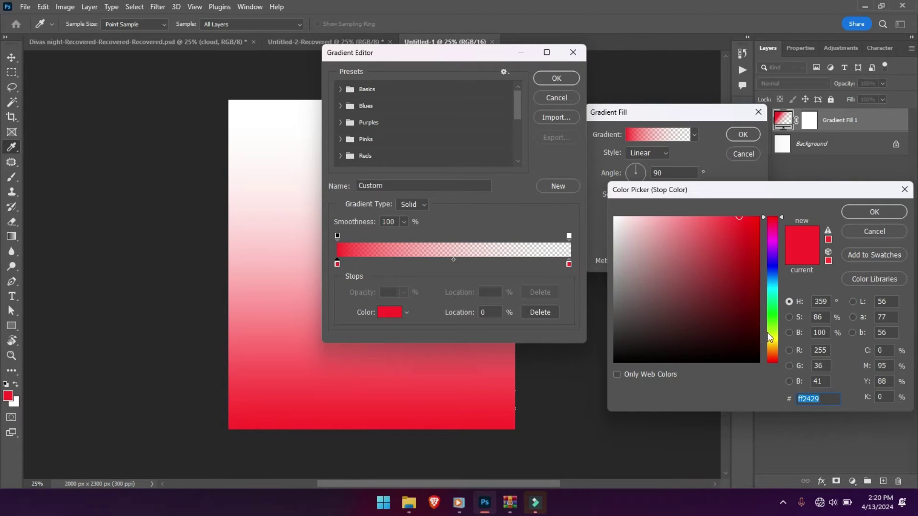
pyautogui.moveTo(774, 339); pyautogui.dragTo(774, 346)
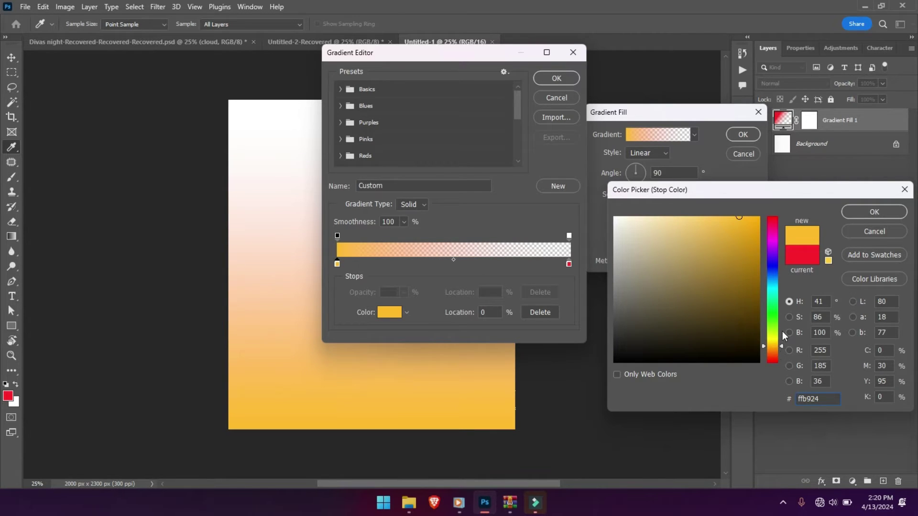
pyautogui.click(859, 211)
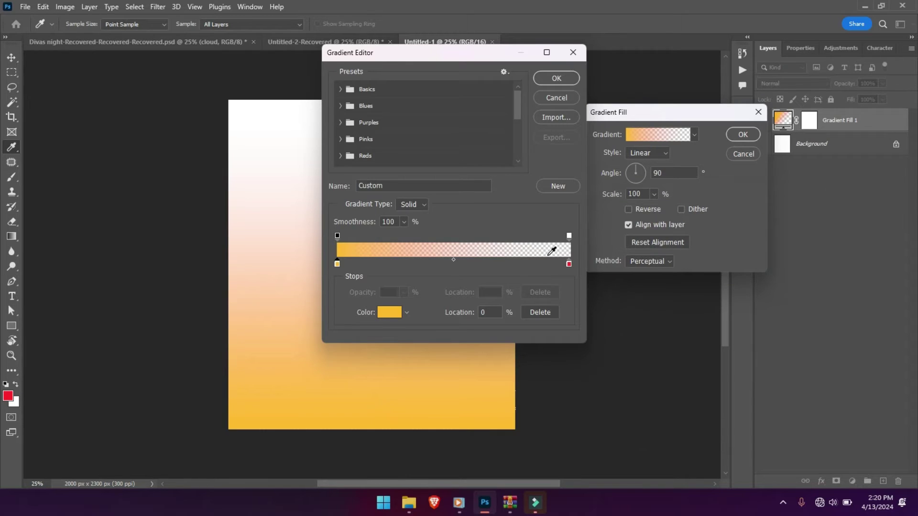
pyautogui.click(384, 317)
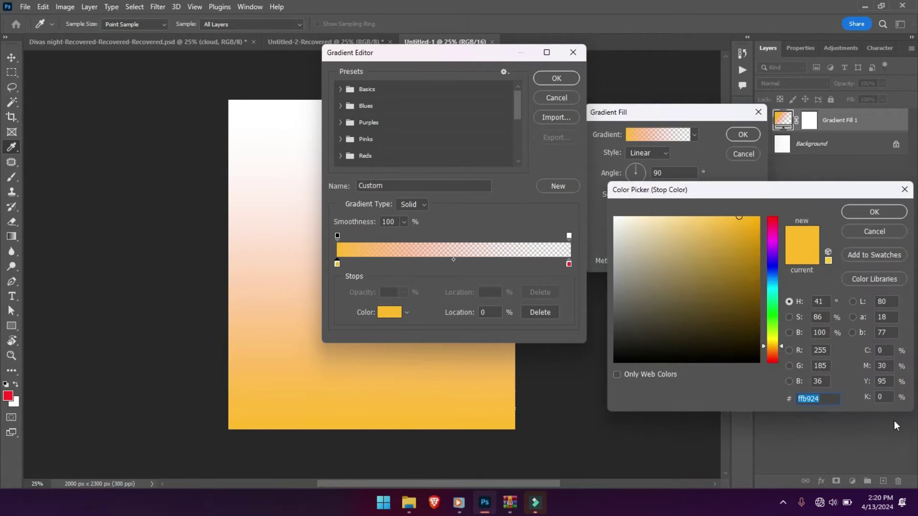
pyautogui.click(819, 397)
pyautogui.click(874, 210)
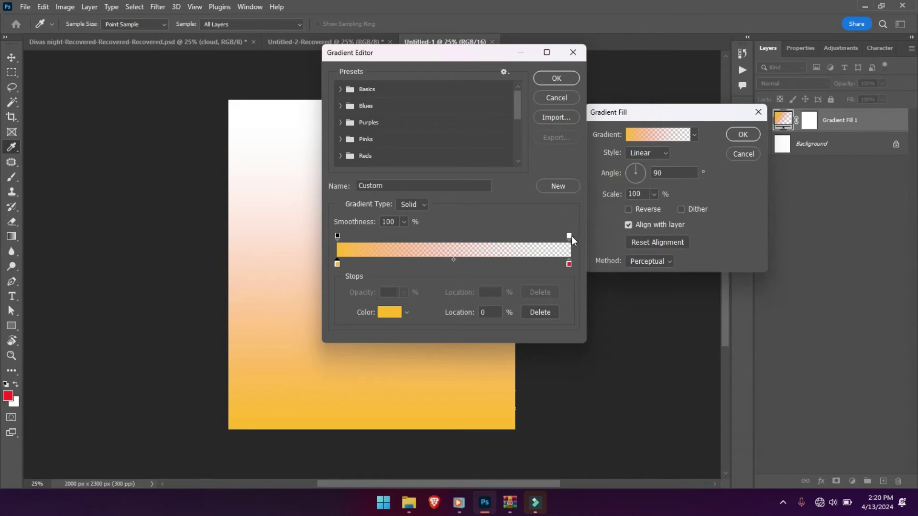
# Make the gradient's right end a fully opaque near-black and accept the gradient.
pyautogui.click(568, 235)
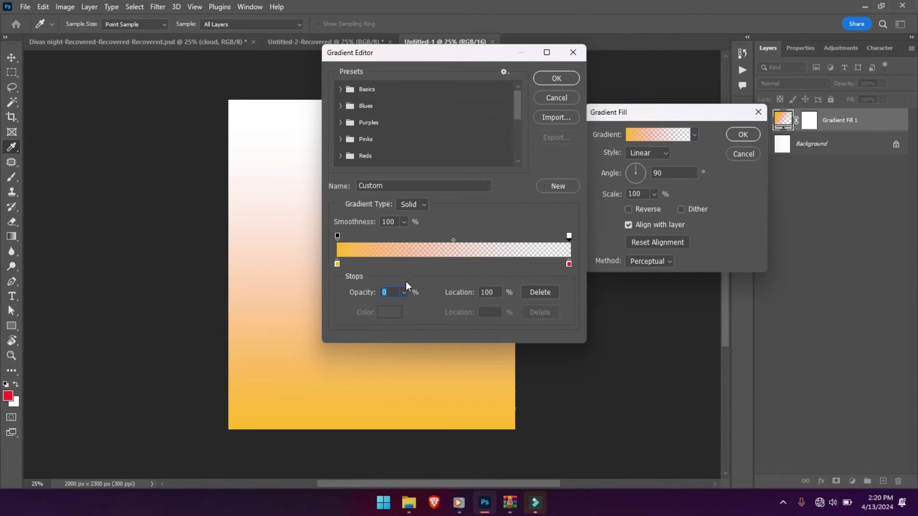
pyautogui.click(404, 291)
pyautogui.moveTo(406, 307); pyautogui.dragTo(467, 317)
pyautogui.click(568, 265)
pyautogui.moveTo(671, 315); pyautogui.dragTo(671, 365)
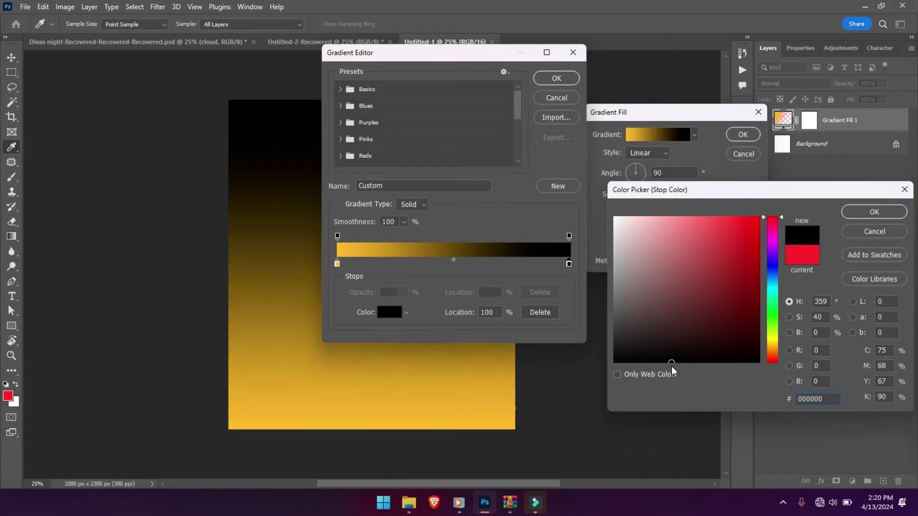
pyautogui.press('Return')
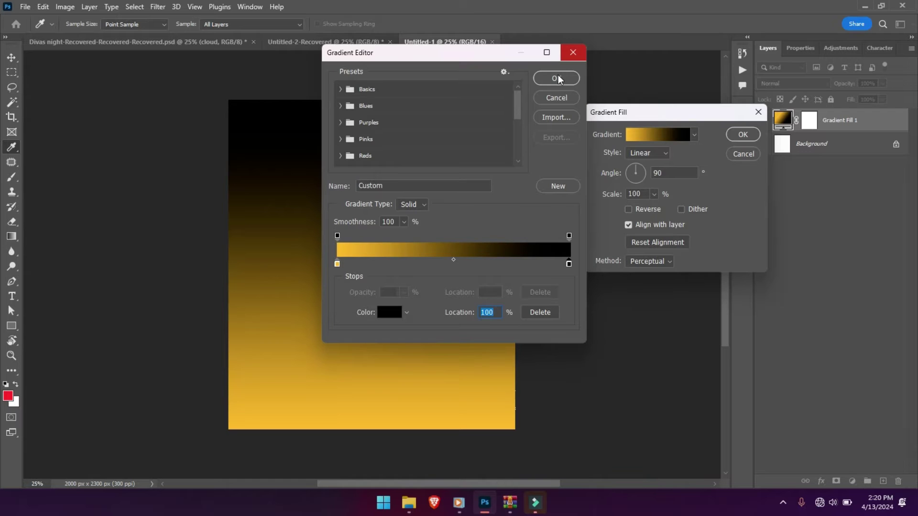
pyautogui.click(556, 78)
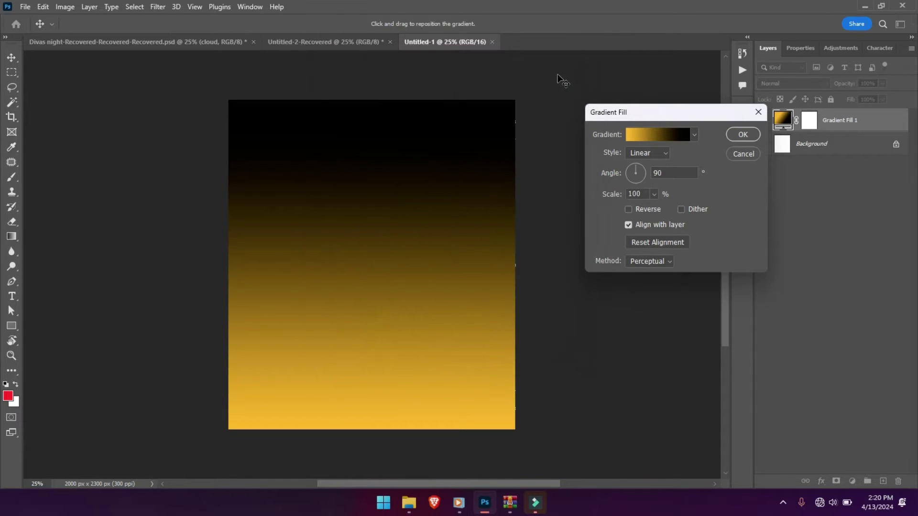
# Reverse the gradient so gold is on top and change its light stop to #fbc066.
pyautogui.click(650, 208)
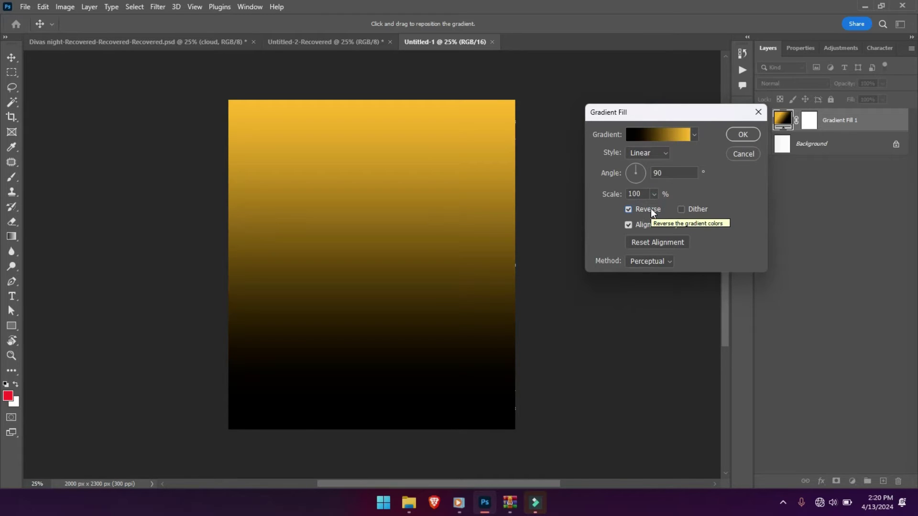
pyautogui.click(744, 134)
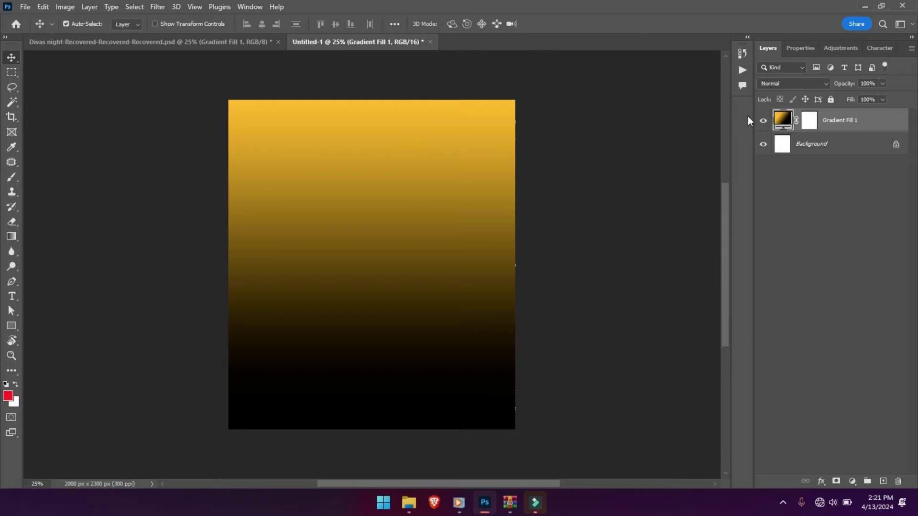
pyautogui.doubleClick(780, 118)
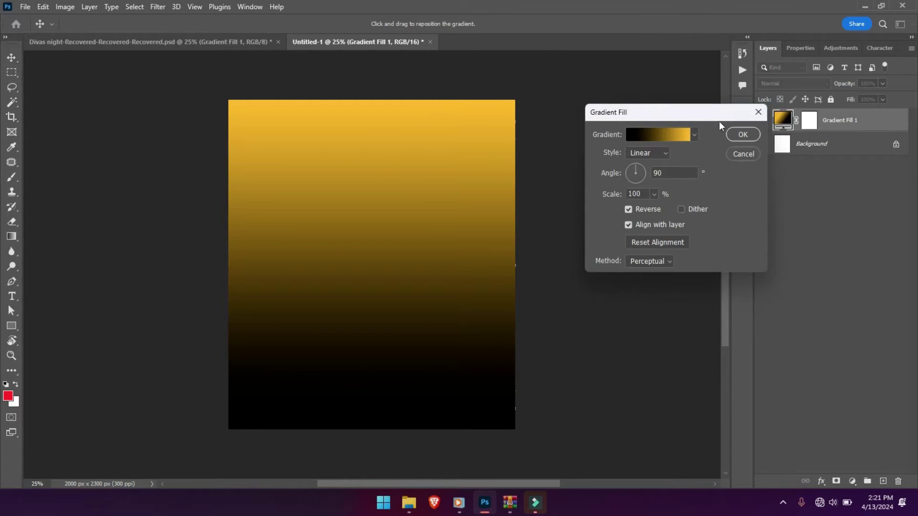
pyautogui.click(670, 134)
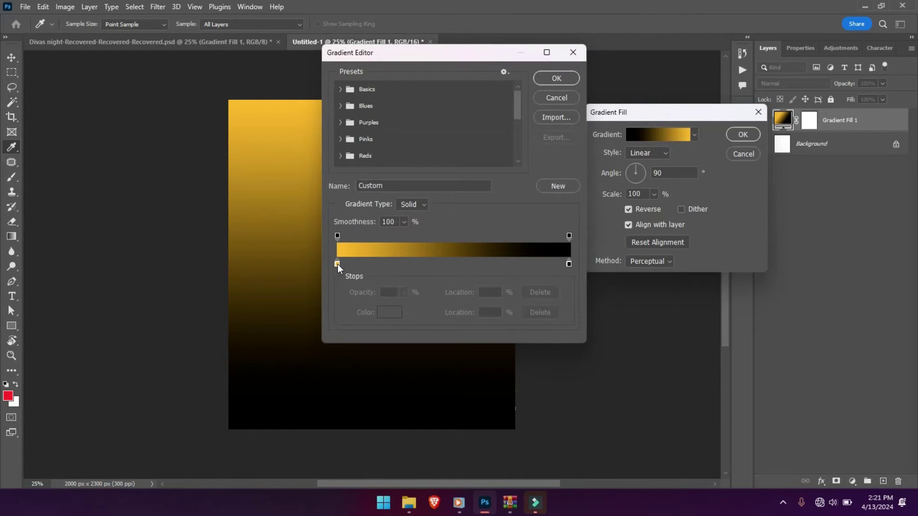
pyautogui.click(336, 264)
pyautogui.doubleClick(337, 264)
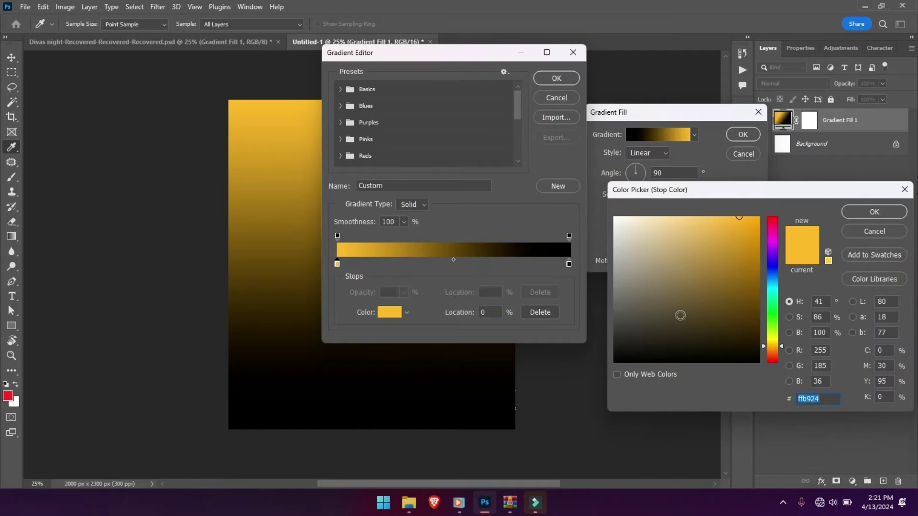
pyautogui.write('fbc066')
pyautogui.click(828, 403)
pyautogui.click(825, 400)
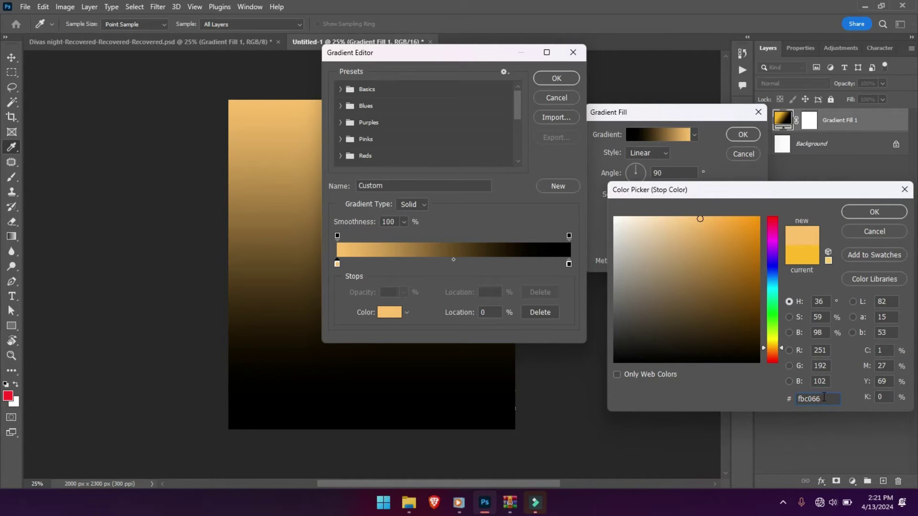
pyautogui.click(870, 210)
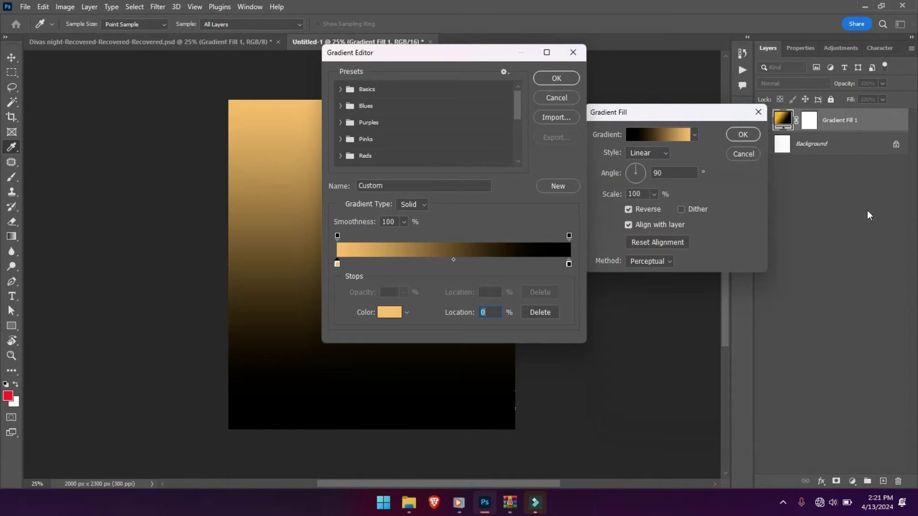
pyautogui.click(554, 78)
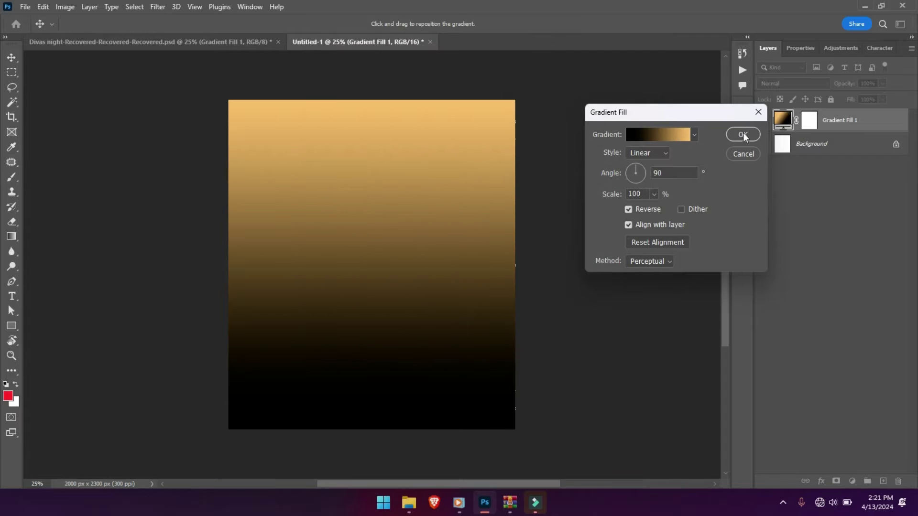
pyautogui.click(743, 134)
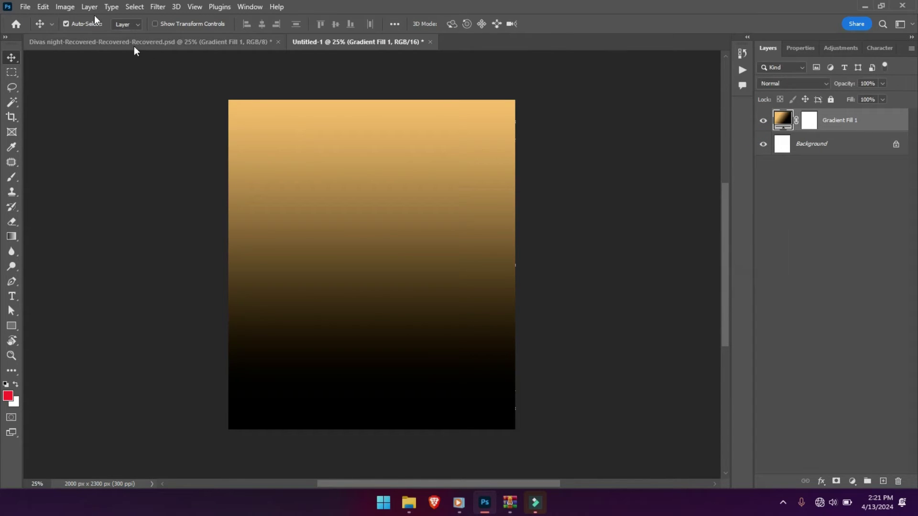
# Place-embed the club crowd image and align its top with the canvas top edge.
pyautogui.click(22, 6)
pyautogui.click(107, 234)
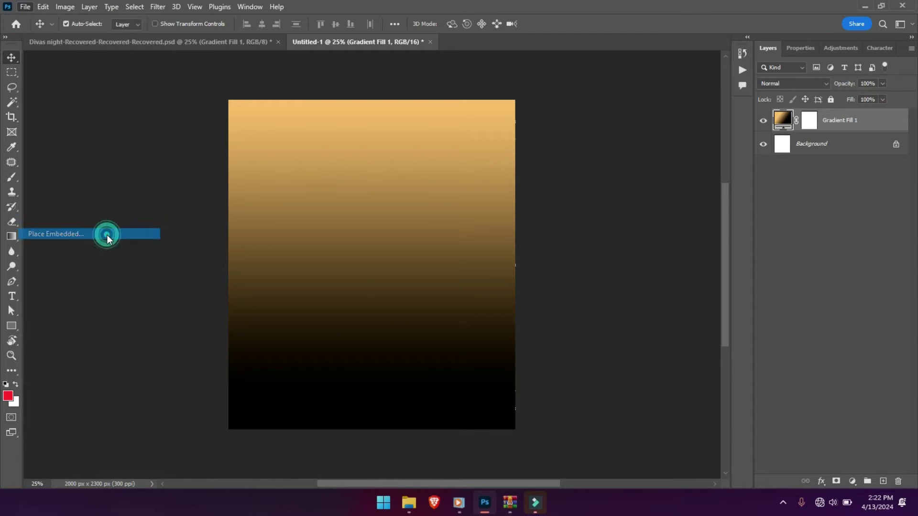
pyautogui.click(203, 115)
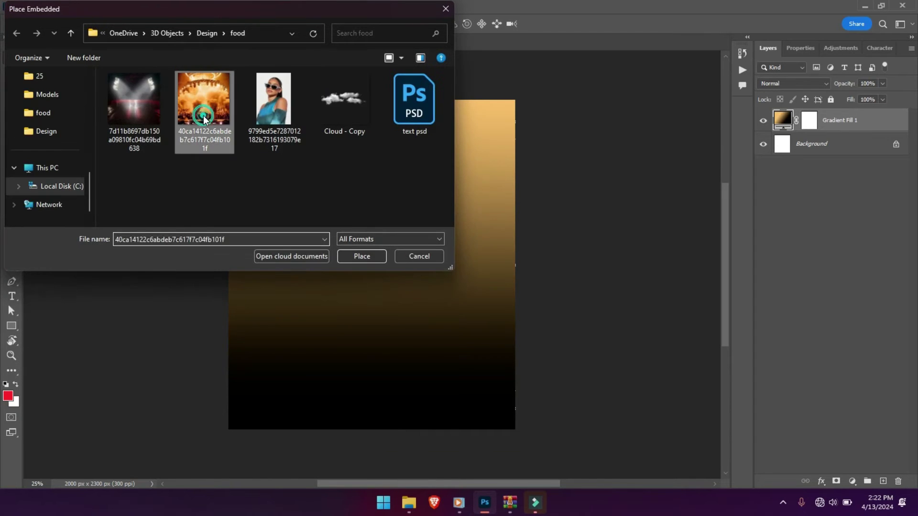
pyautogui.doubleClick(203, 115)
pyautogui.moveTo(384, 192); pyautogui.dragTo(383, 139)
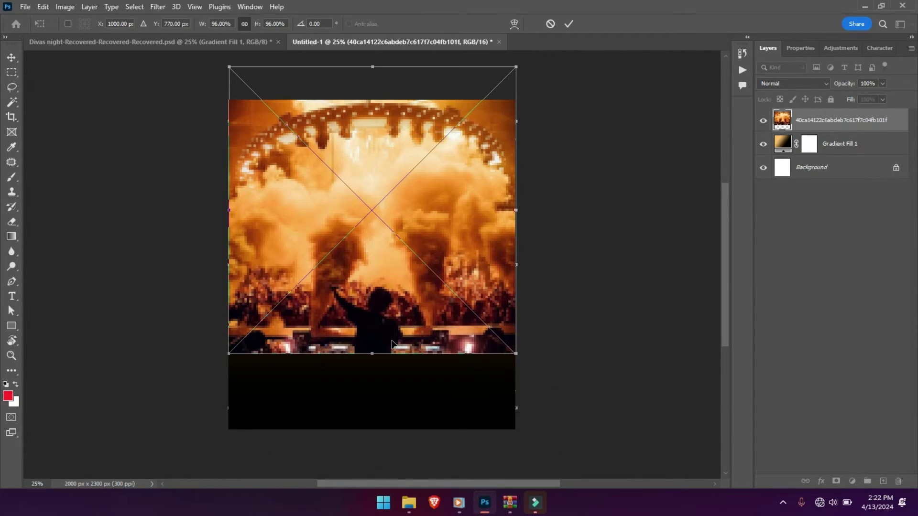
pyautogui.moveTo(387, 310); pyautogui.dragTo(386, 340)
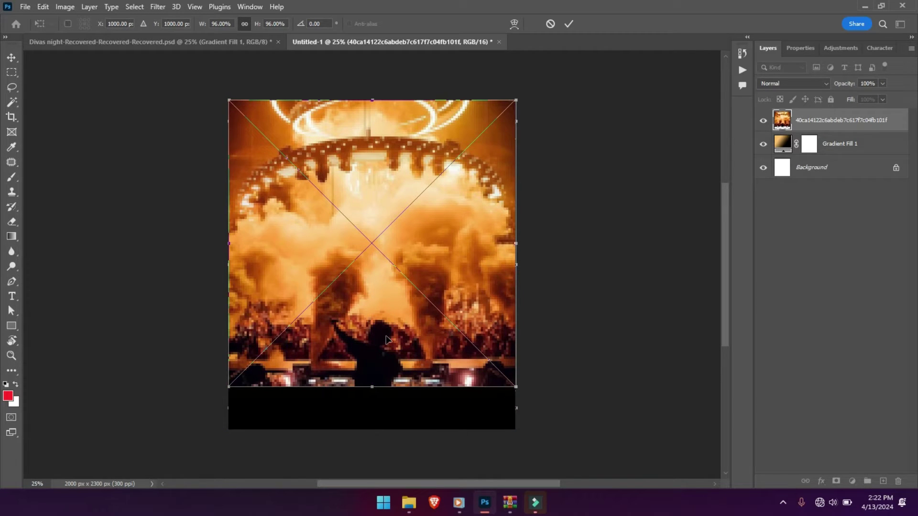
pyautogui.press('Return')
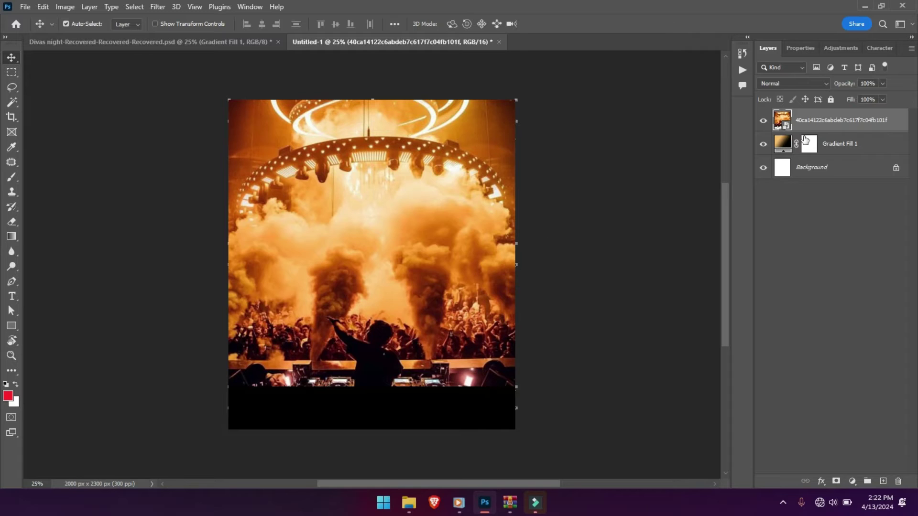
# Add a layer mask to the club photo and set up a black-to-transparent gradient.
pyautogui.click(836, 482)
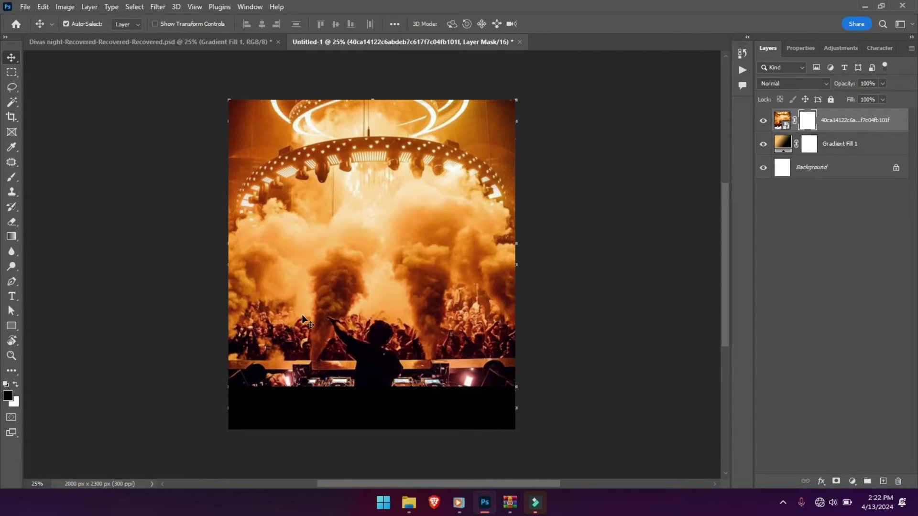
pyautogui.click(10, 237)
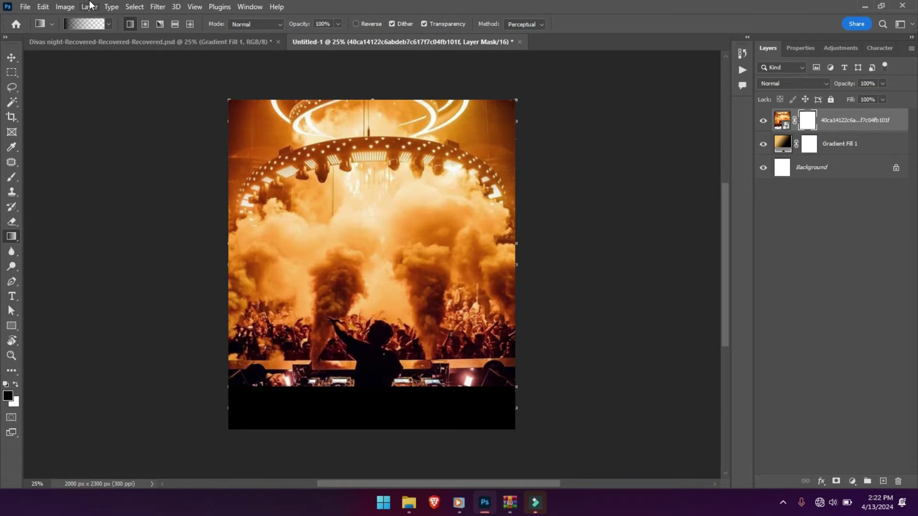
pyautogui.click(109, 23)
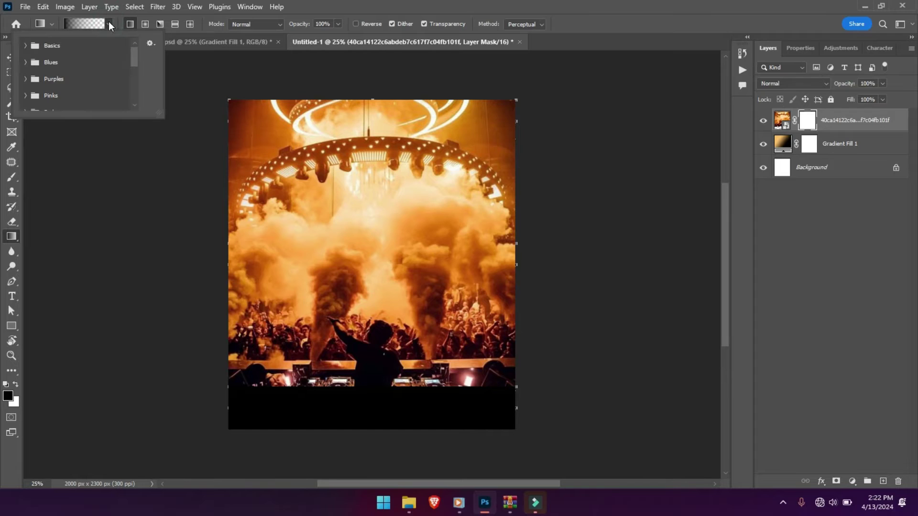
pyautogui.click(26, 47)
pyautogui.click(60, 68)
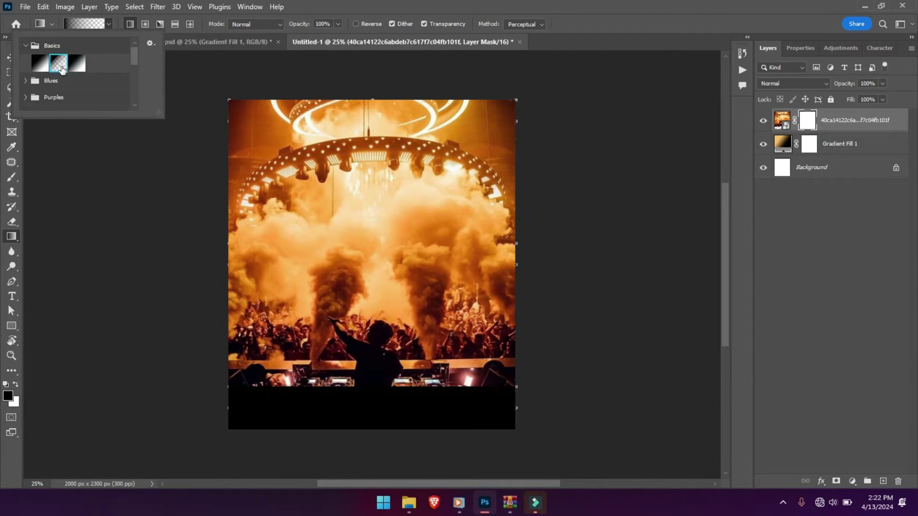
pyautogui.click(82, 24)
pyautogui.click(337, 236)
pyautogui.click(389, 292)
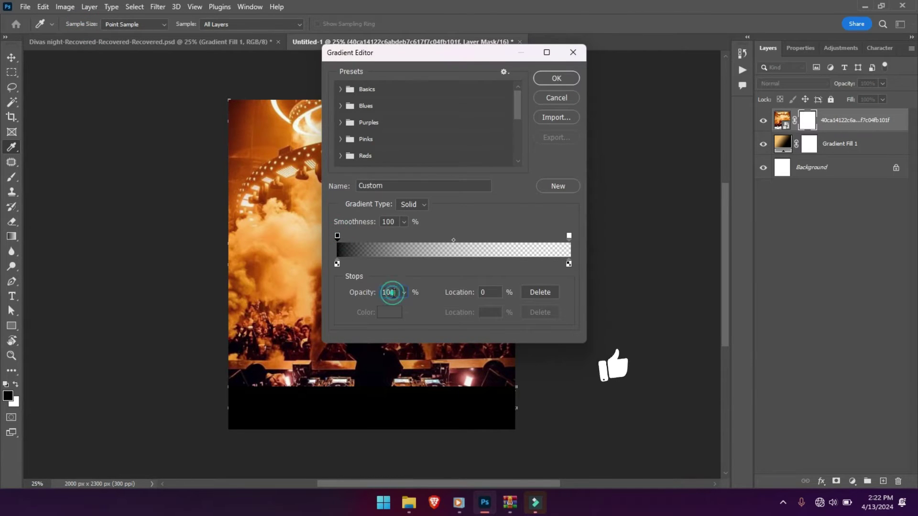
pyautogui.click(337, 263)
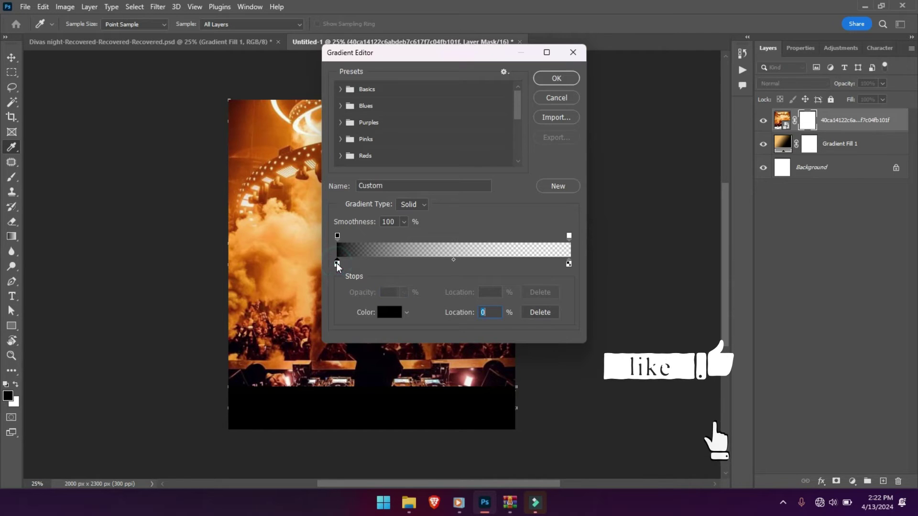
pyautogui.click(569, 236)
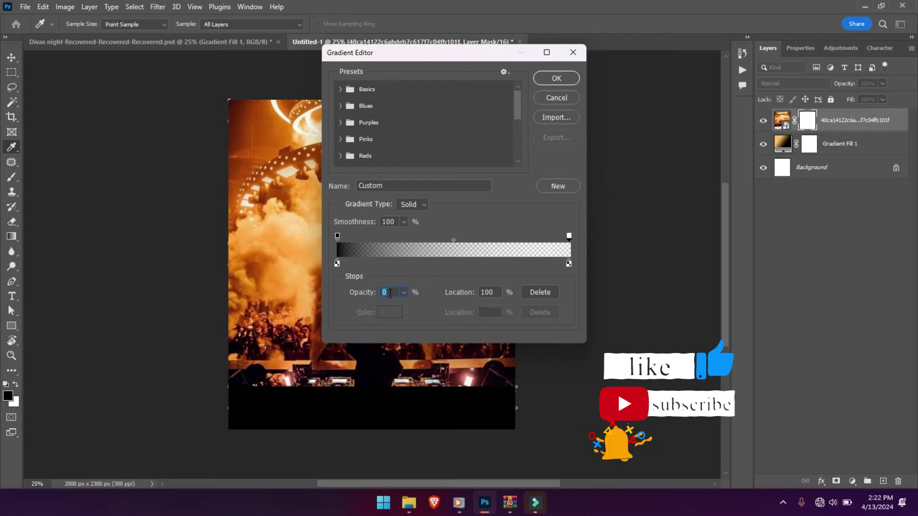
pyautogui.click(569, 263)
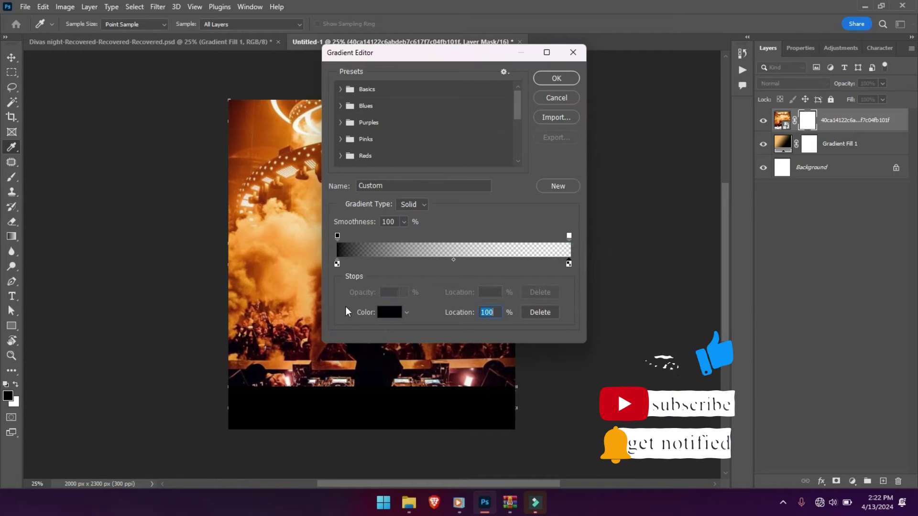
pyautogui.click(559, 78)
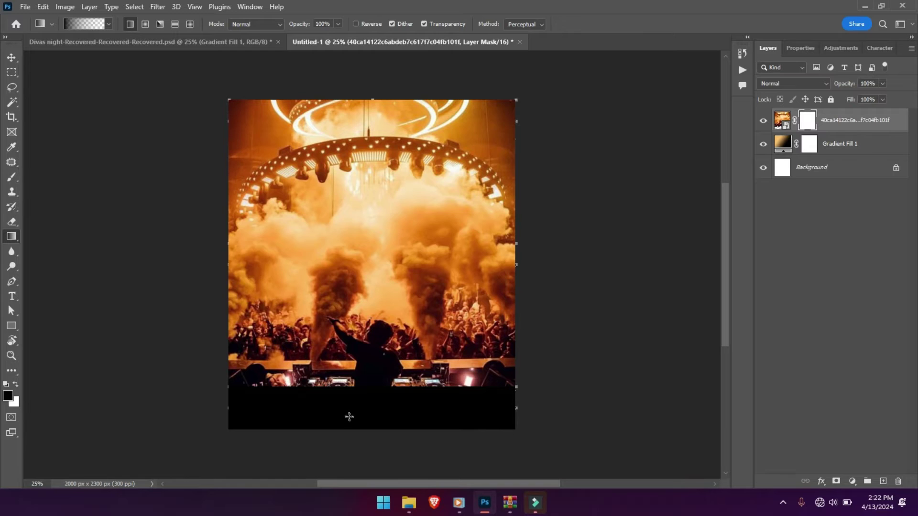
# Fade the lower part of the photo into black with upward gradients on its mask.
pyautogui.moveTo(350, 424); pyautogui.dragTo(360, 329)
pyautogui.moveTo(356, 392); pyautogui.dragTo(363, 335)
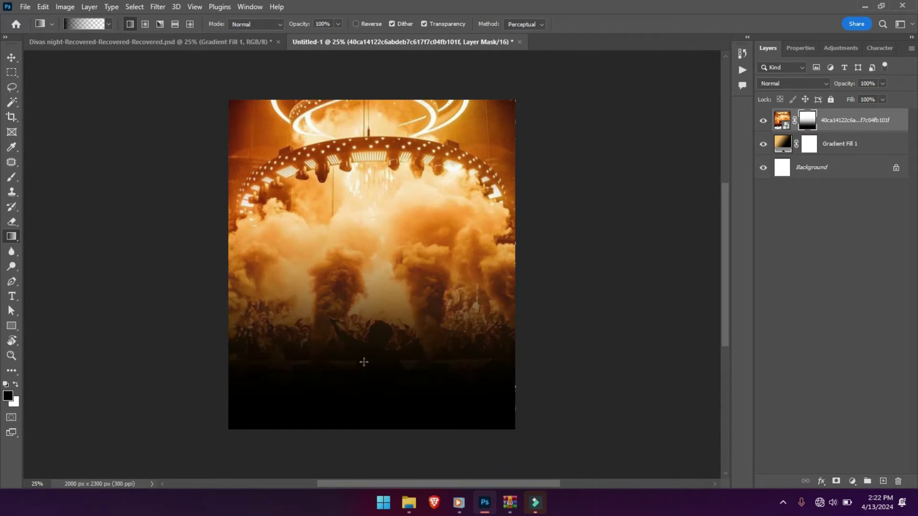
pyautogui.moveTo(364, 418); pyautogui.dragTo(373, 200)
pyautogui.moveTo(358, 387); pyautogui.dragTo(361, 171)
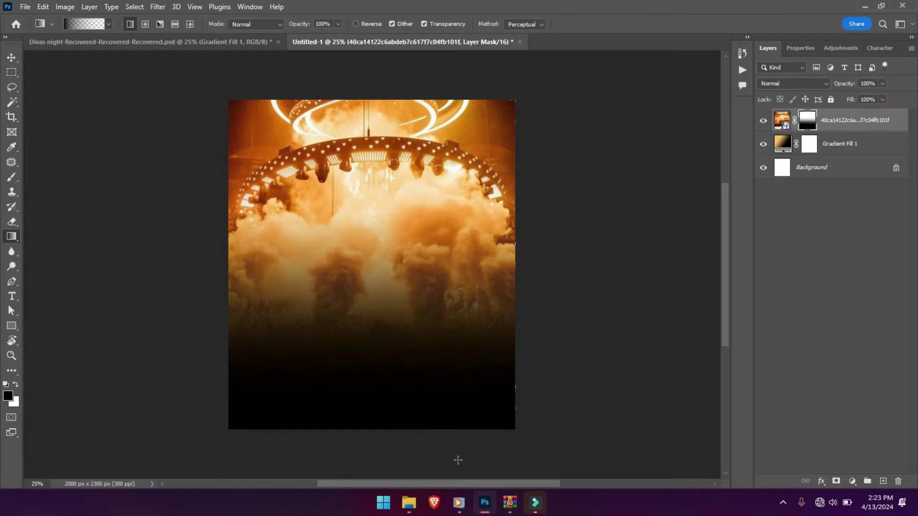
pyautogui.press('v')
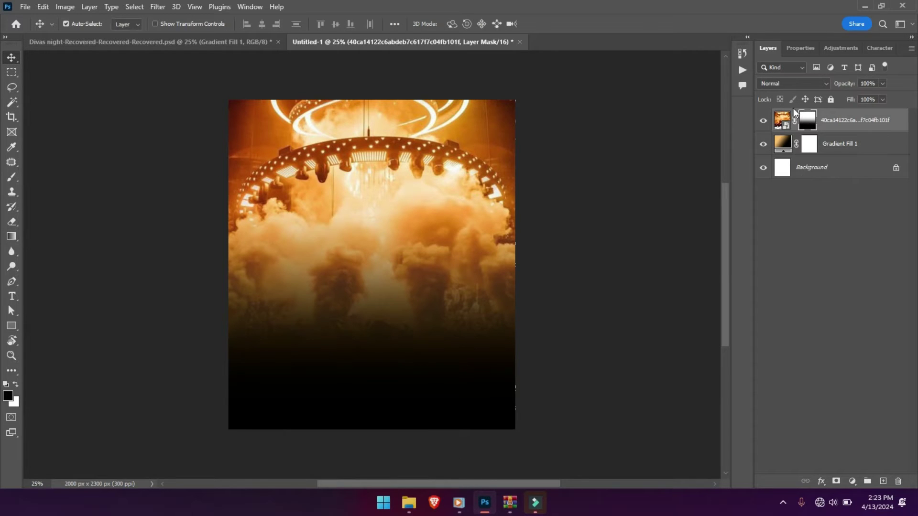
pyautogui.click(782, 120)
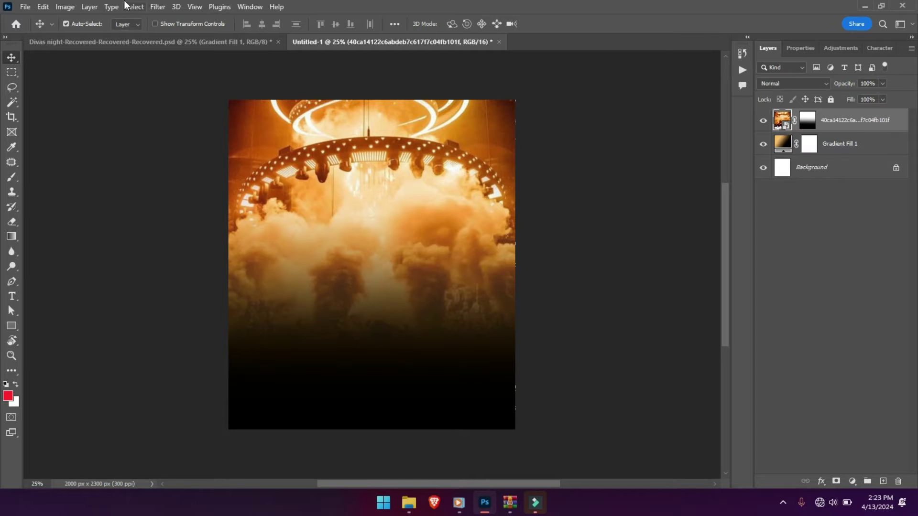
# Apply a Gaussian Blur of about 25 px radius to the club photo.
pyautogui.click(157, 6)
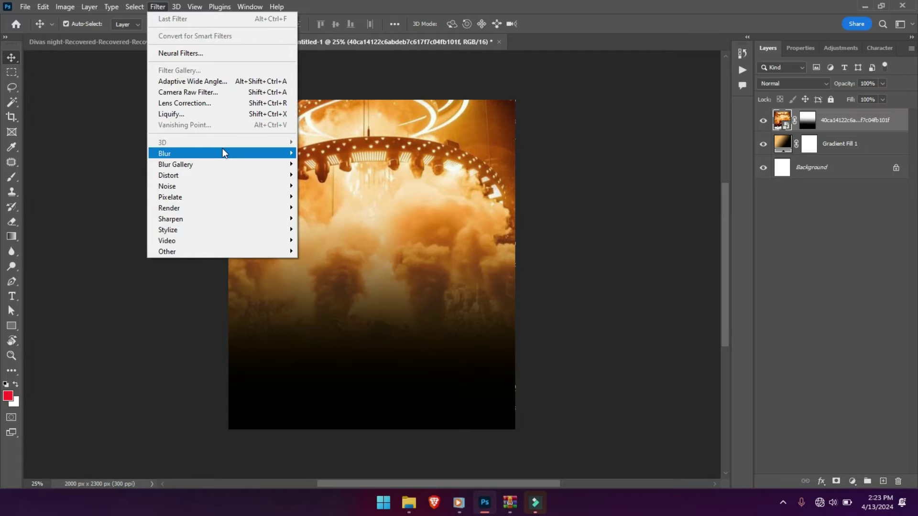
pyautogui.moveTo(223, 148)
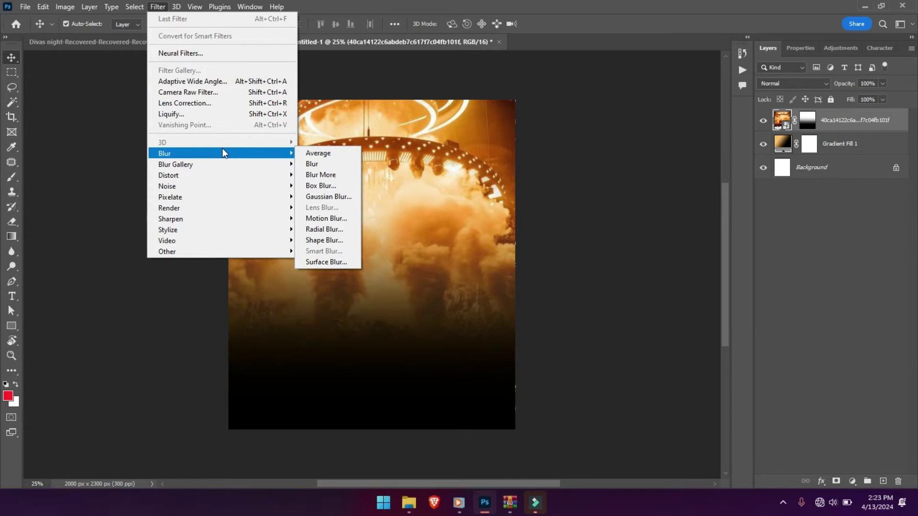
pyautogui.click(318, 196)
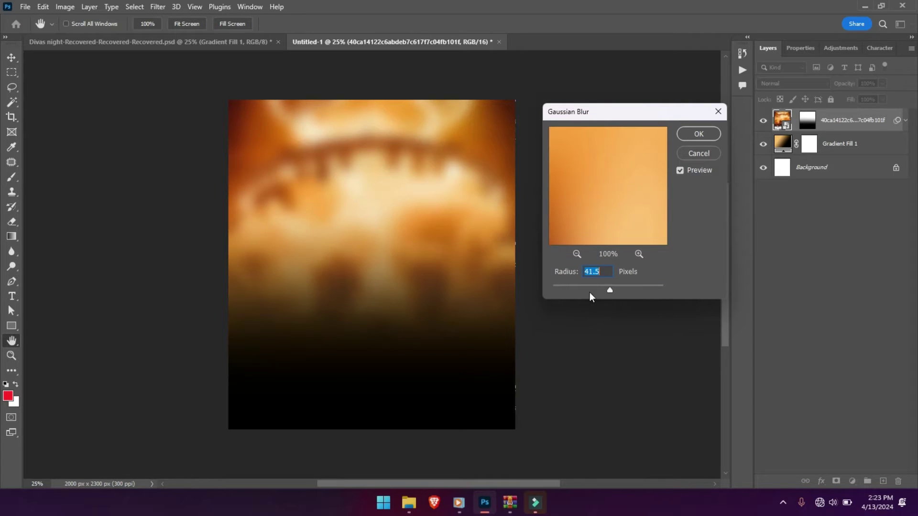
pyautogui.moveTo(599, 285); pyautogui.dragTo(603, 286)
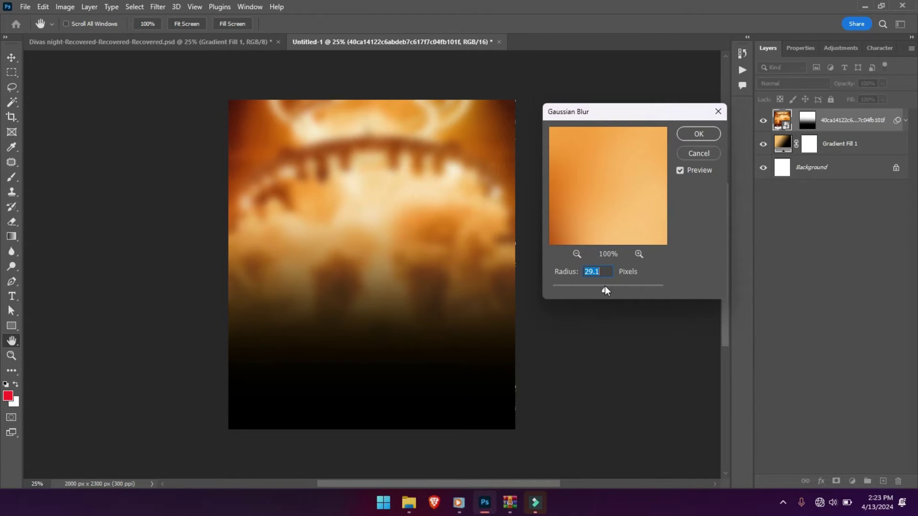
pyautogui.press('Return')
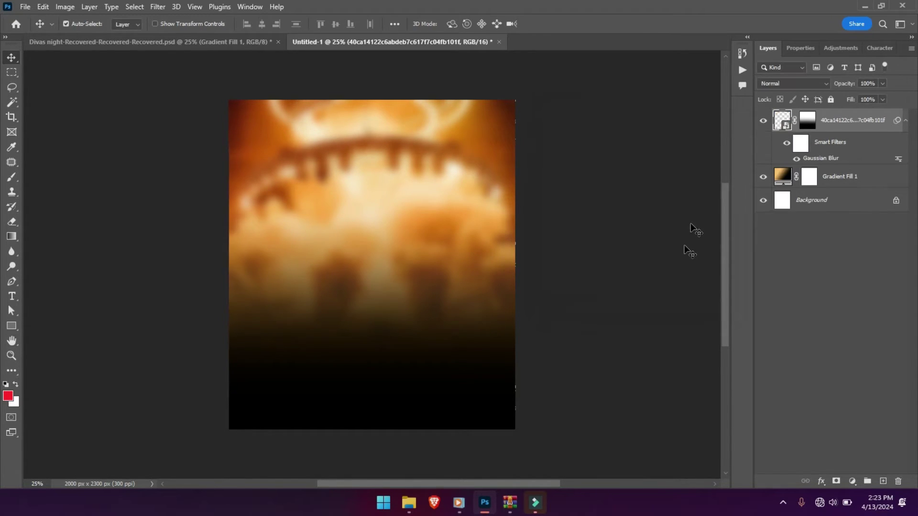
# Set the blurred club photo's blend mode to Overlay.
pyautogui.click(783, 84)
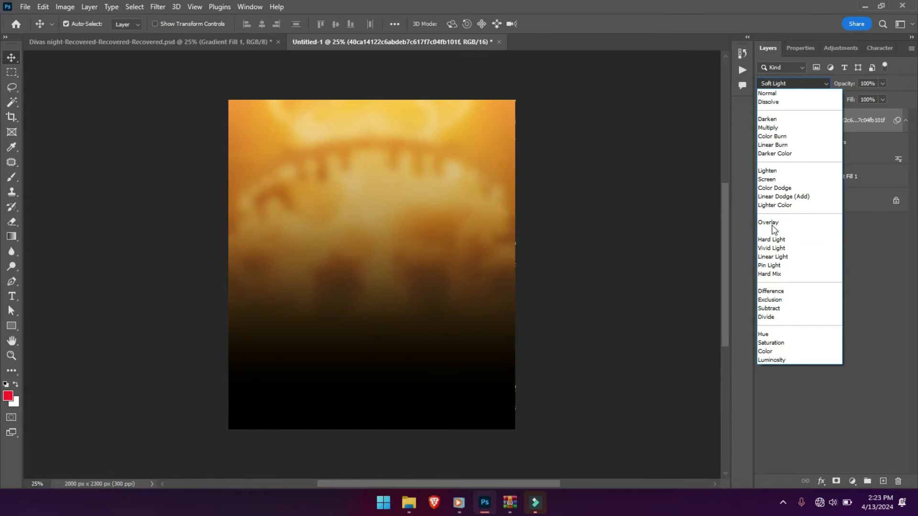
pyautogui.click(771, 222)
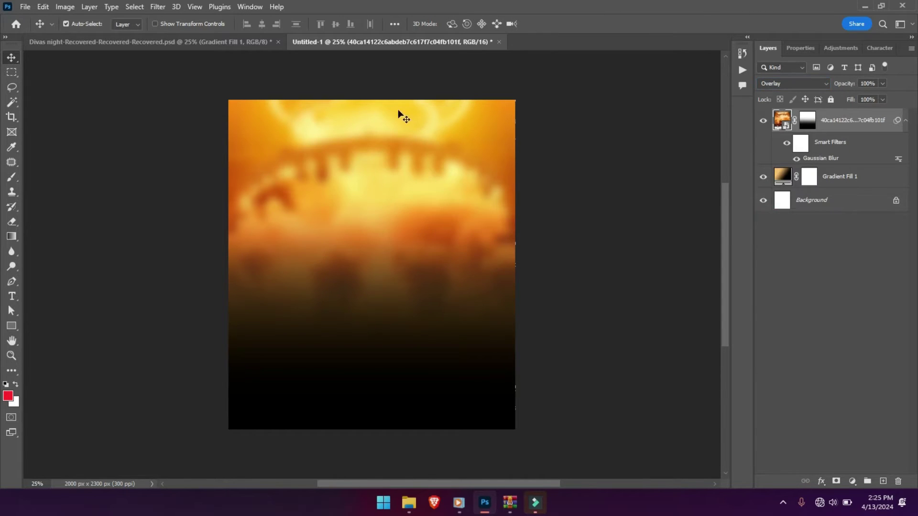
pyautogui.click(25, 6)
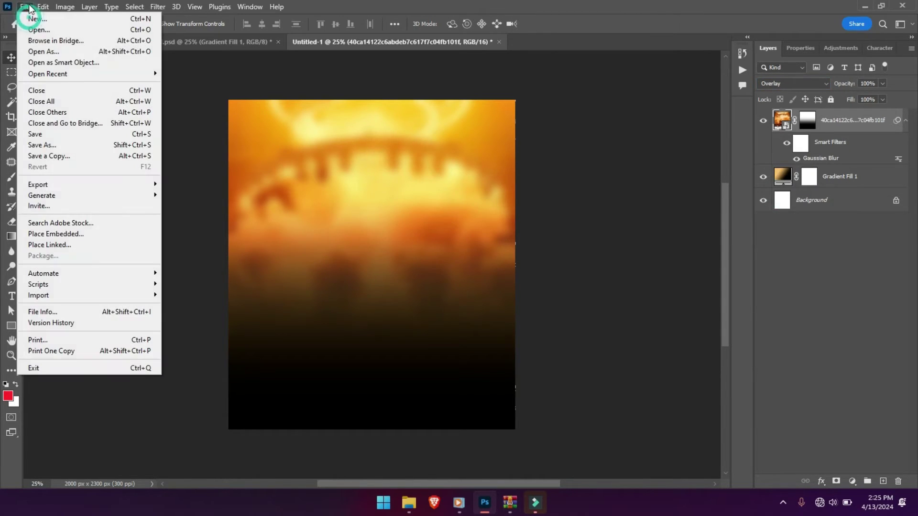
# Place the Cloud - Copy image, enlarged and moved up over the flyer's upper middle.
pyautogui.click(74, 234)
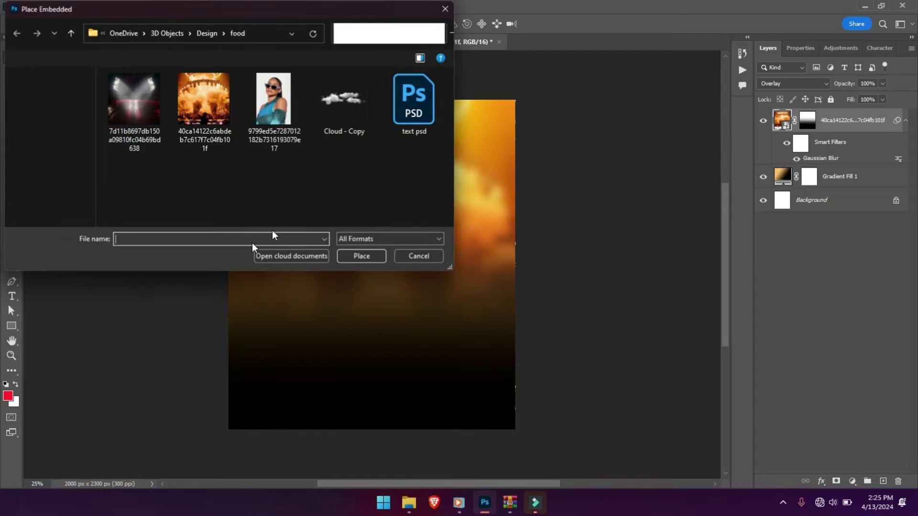
pyautogui.doubleClick(352, 119)
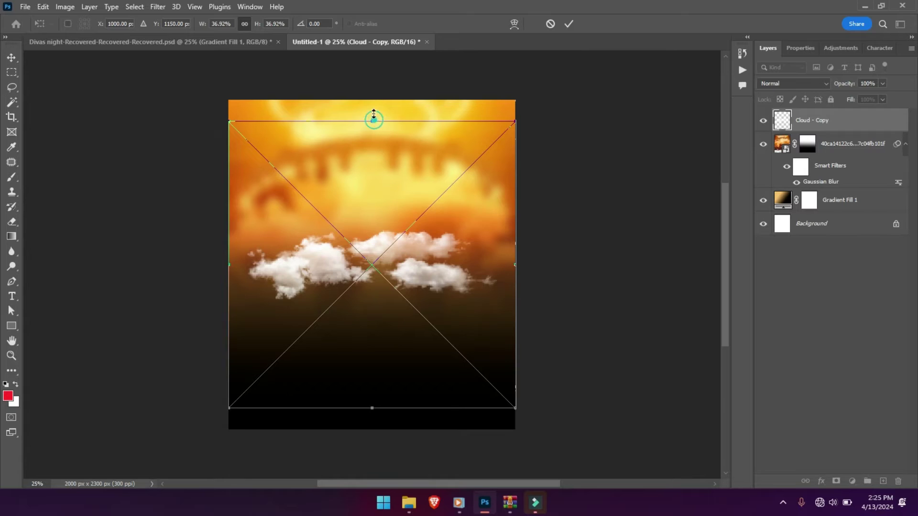
pyautogui.moveTo(374, 117); pyautogui.dragTo(372, 90)
pyautogui.moveTo(404, 266); pyautogui.dragTo(406, 236)
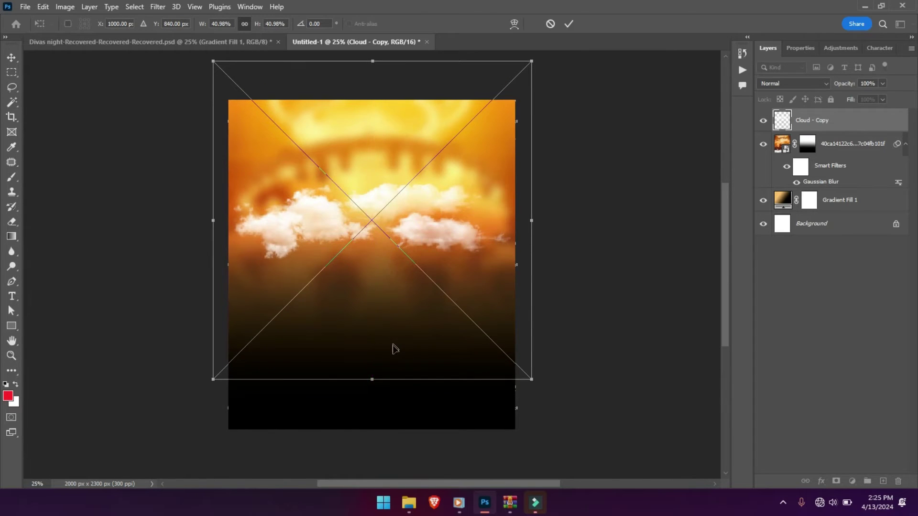
pyautogui.moveTo(372, 382); pyautogui.dragTo(374, 393)
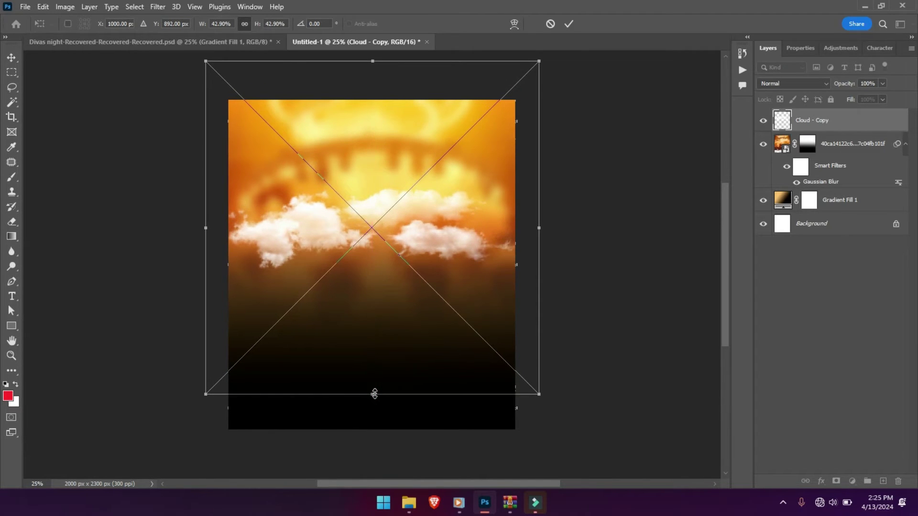
pyautogui.press('Return')
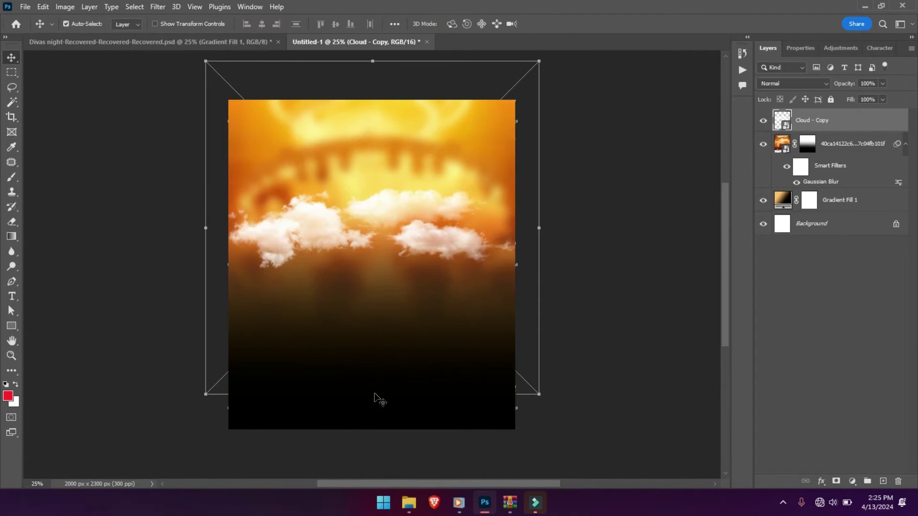
# Set the cloud layer's blend mode to Soft Light.
pyautogui.click(769, 84)
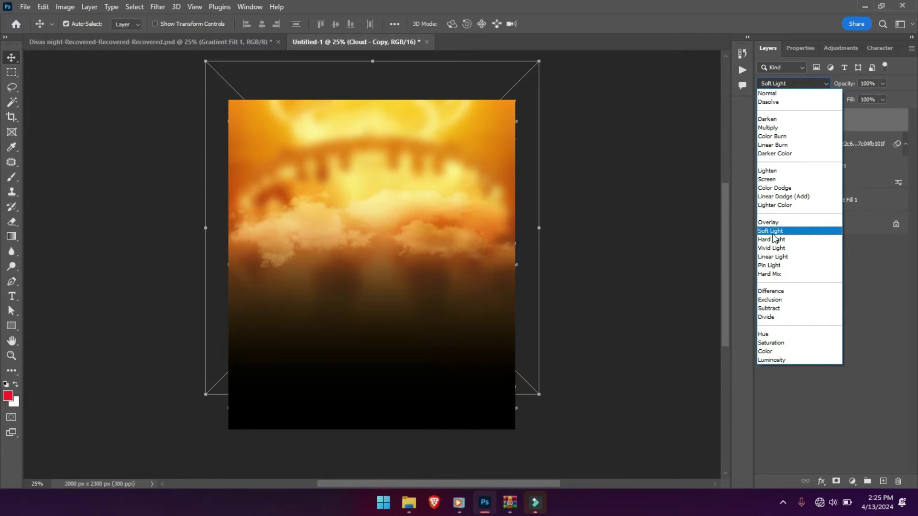
pyautogui.click(772, 233)
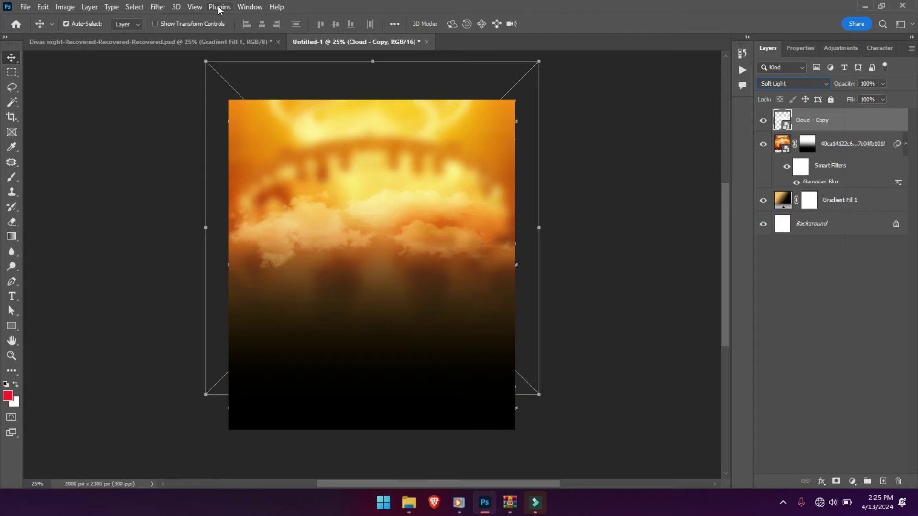
pyautogui.click(771, 84)
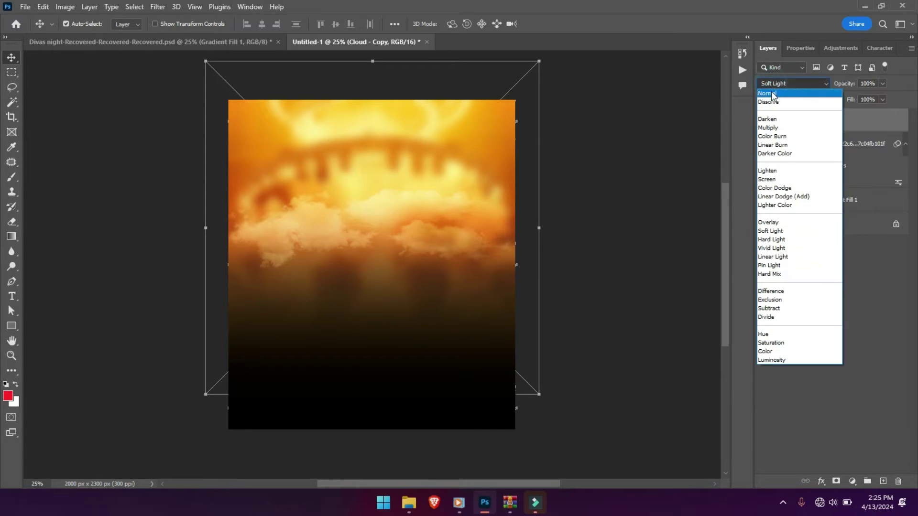
pyautogui.click(774, 232)
# Give the clouds a slight Gaussian Blur and add a new empty layer above them.
pyautogui.click(156, 8)
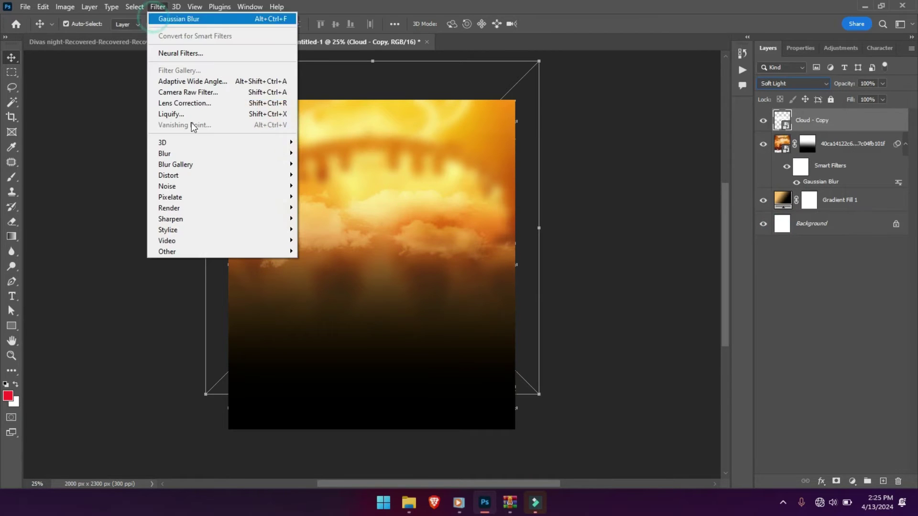
pyautogui.moveTo(188, 152)
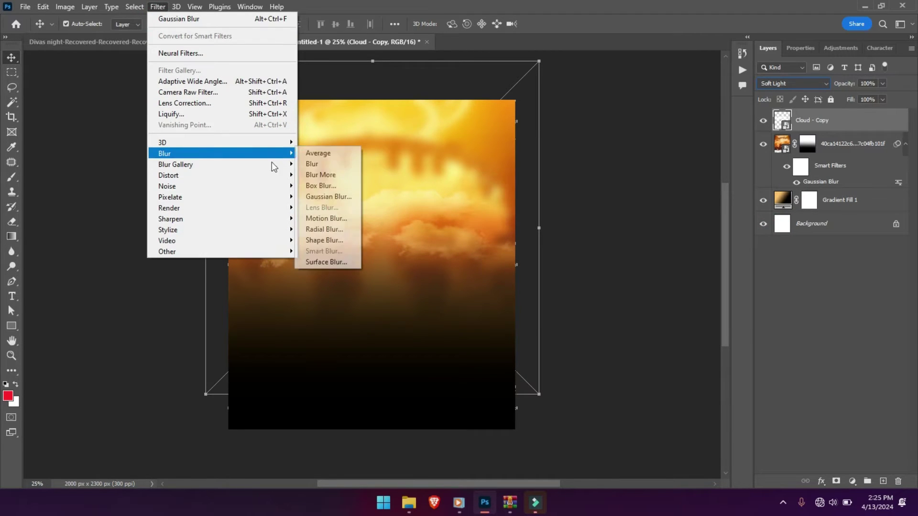
pyautogui.click(328, 197)
pyautogui.moveTo(604, 289); pyautogui.dragTo(607, 289)
pyautogui.press('Return')
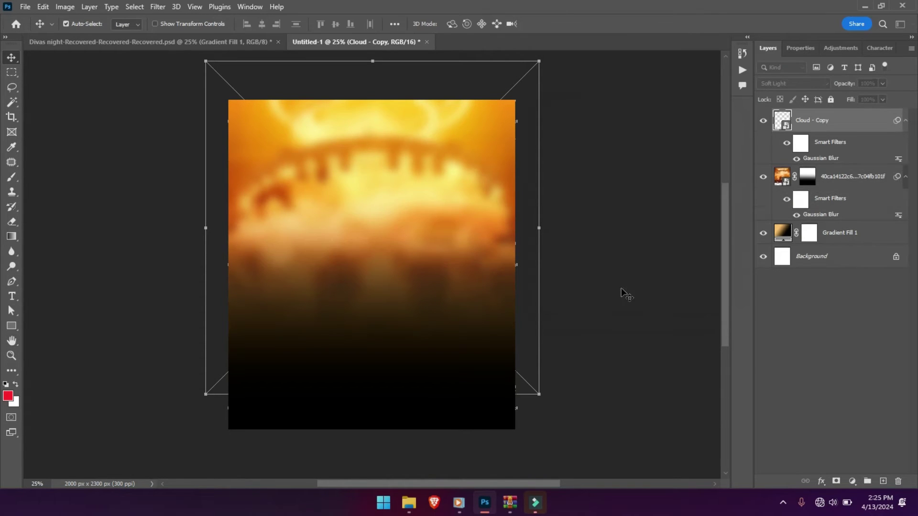
pyautogui.click(884, 481)
pyautogui.press('b')
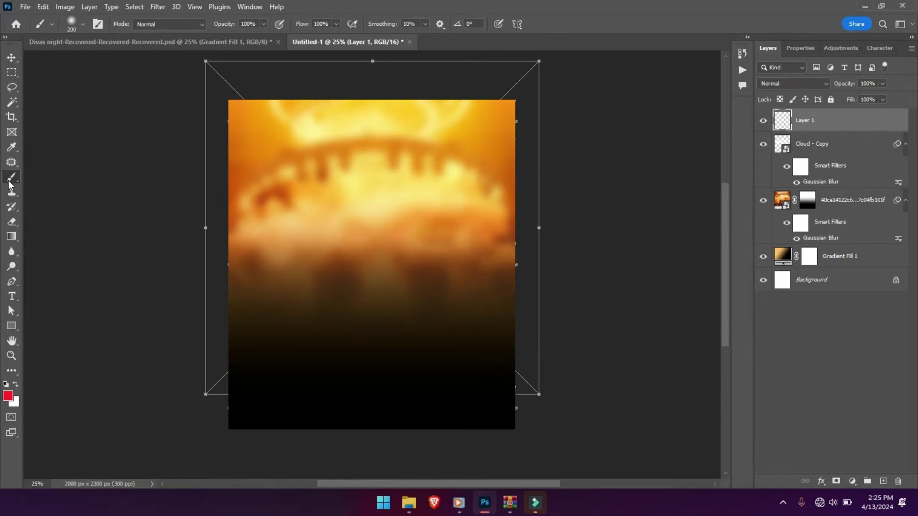
# Enlarge the brush greatly and set the foreground colour to golden yellow #ffc936.
pyautogui.press(']')
pyautogui.press(']')
pyautogui.press(']')
pyautogui.press(']')
pyautogui.press(']')
pyautogui.press(']')
pyautogui.press(']')
pyautogui.press(']')
pyautogui.press(']')
pyautogui.press(']')
pyautogui.press(']')
pyautogui.press(']')
pyautogui.press(']')
pyautogui.press(']')
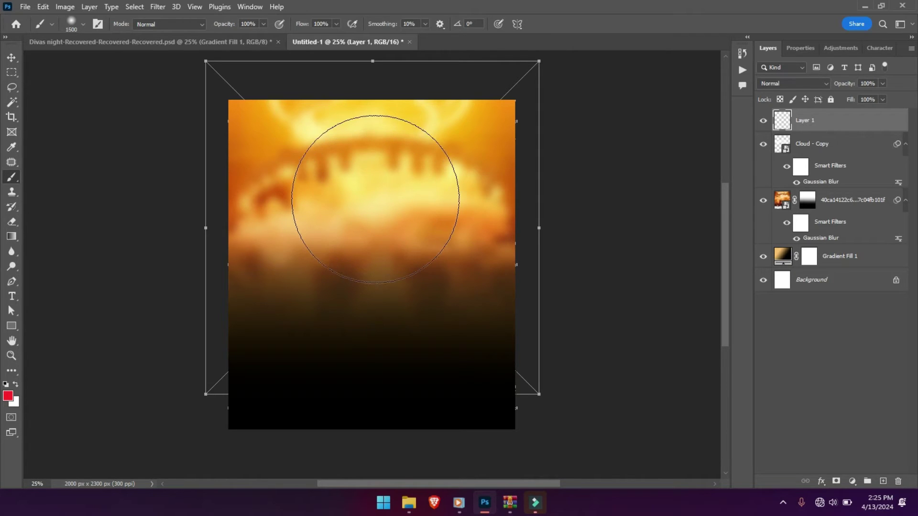
pyautogui.click(7, 396)
pyautogui.click(771, 347)
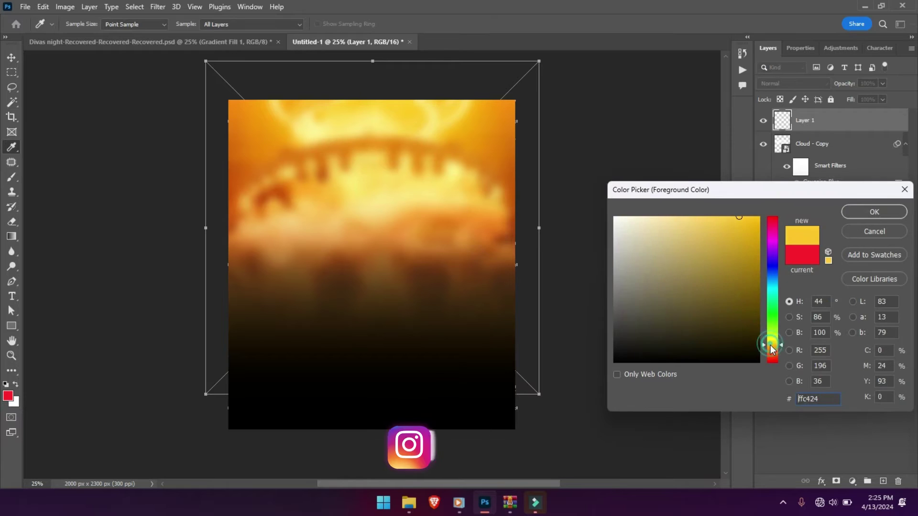
pyautogui.moveTo(772, 347); pyautogui.dragTo(771, 345)
pyautogui.moveTo(753, 287)
pyautogui.mouseDown()
pyautogui.moveTo(741, 210)
pyautogui.moveTo(750, 212)
pyautogui.moveTo(727, 204)
pyautogui.mouseUp()
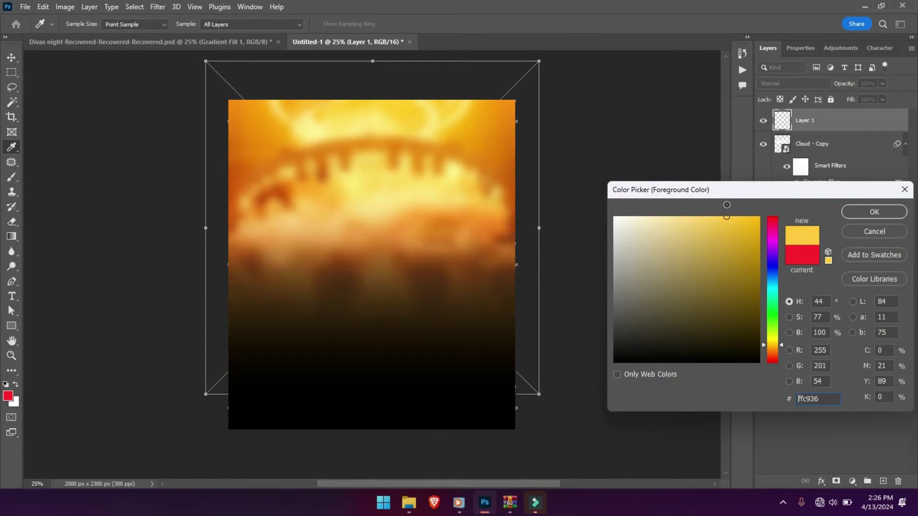
pyautogui.press('Return')
# Dab a soft yellow glow across the upper middle of Layer 1.
pyautogui.press('b')
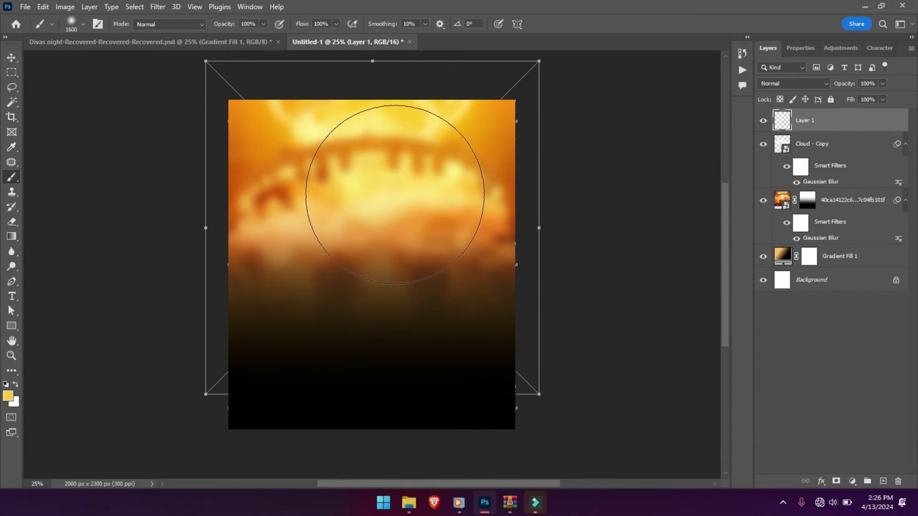
pyautogui.click(382, 207)
pyautogui.click(350, 205)
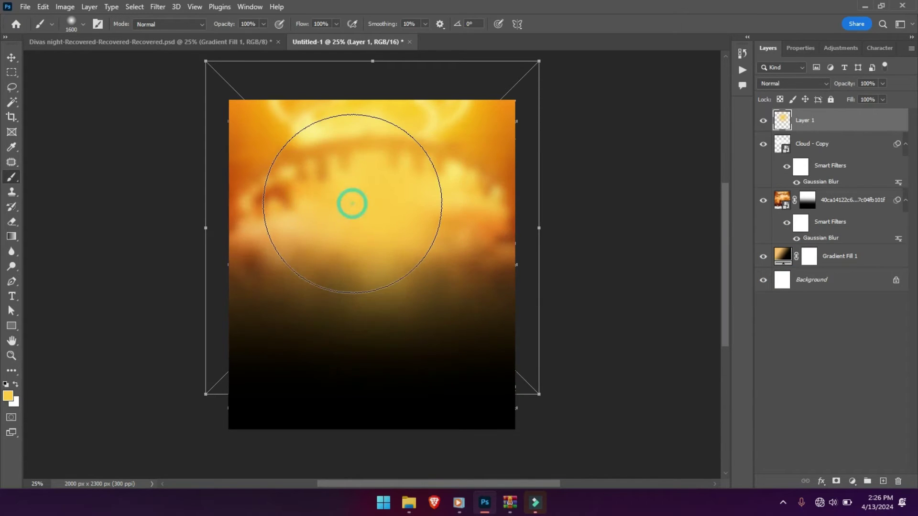
pyautogui.click(397, 188)
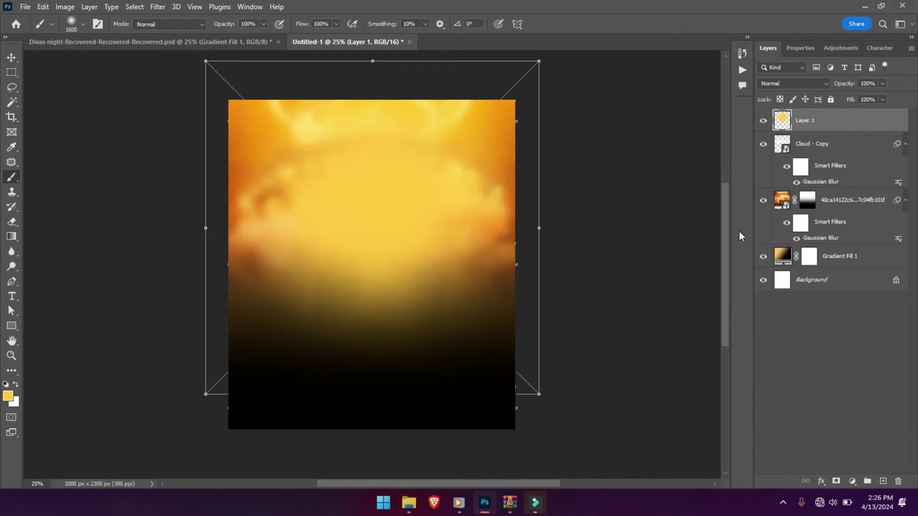
pyautogui.hotkey('ctrl', 't')
pyautogui.hotkey('ctrl', '-')
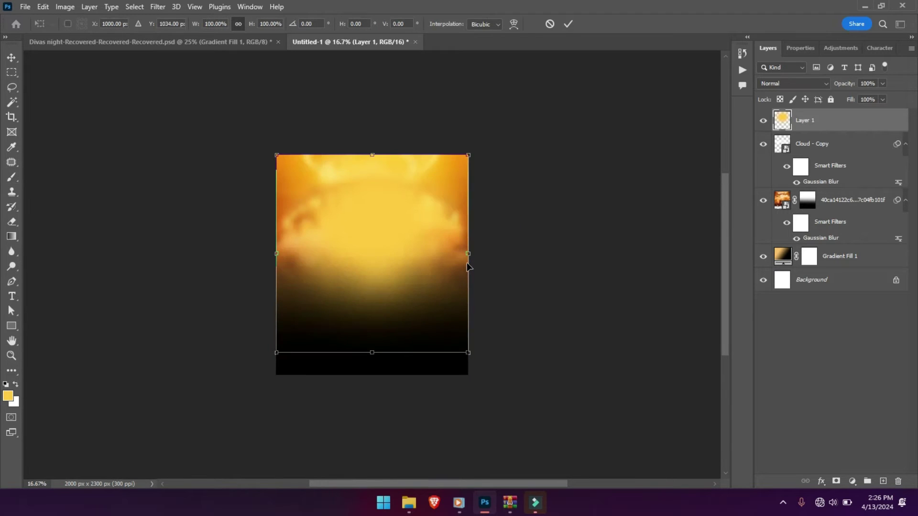
# Slightly resize the yellow glow layer and blend it in Screen mode.
pyautogui.moveTo(371, 151); pyautogui.dragTo(372, 163)
pyautogui.moveTo(388, 223); pyautogui.dragTo(386, 223)
pyautogui.press('b')
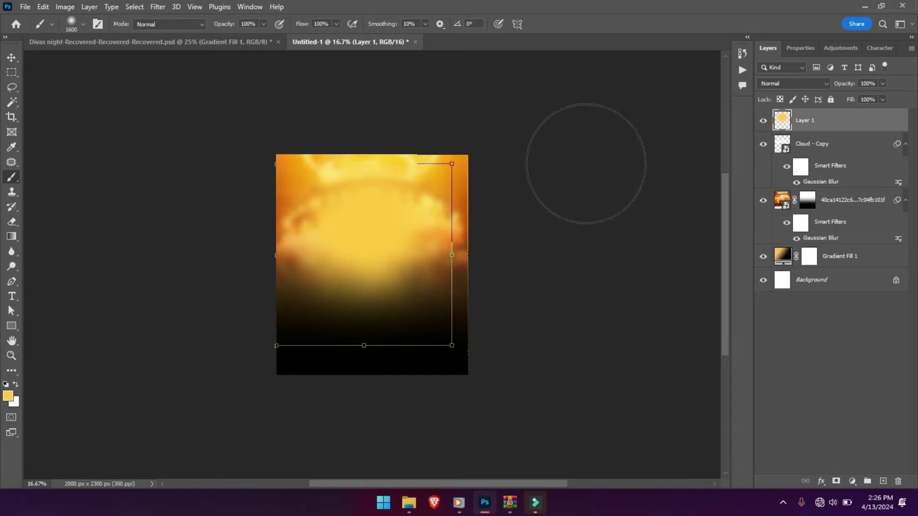
pyautogui.click(797, 84)
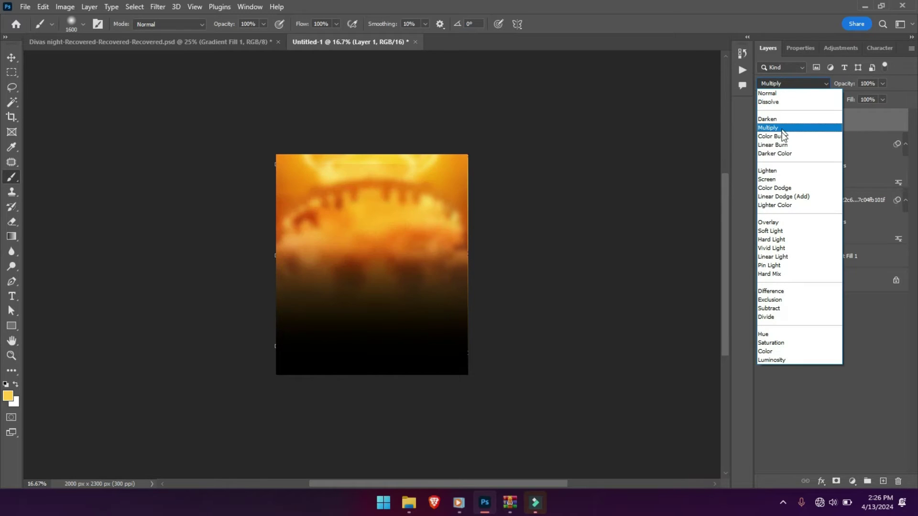
pyautogui.click(774, 180)
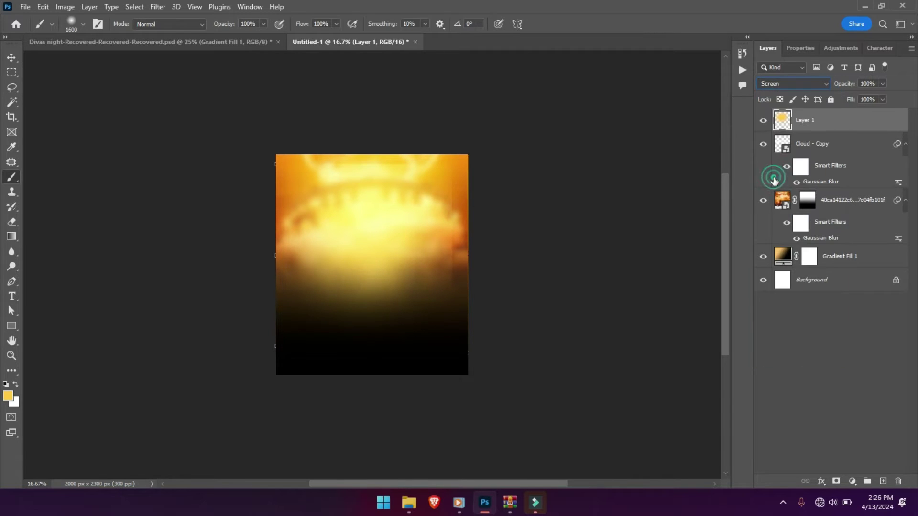
# Enlarge the glow to about 115% and lower its opacity to 77%.
pyautogui.hotkey('ctrl', 't')
pyautogui.hotkey('ctrl', '+')
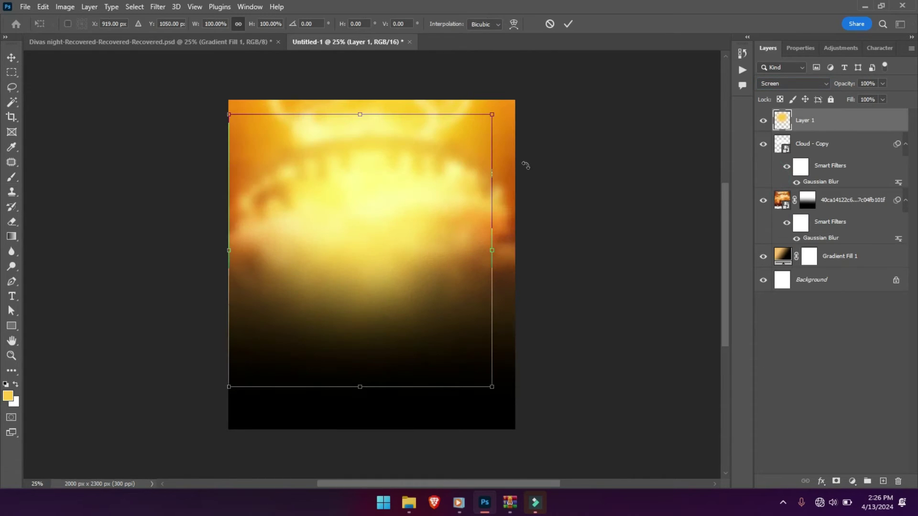
pyautogui.moveTo(491, 245); pyautogui.dragTo(532, 250)
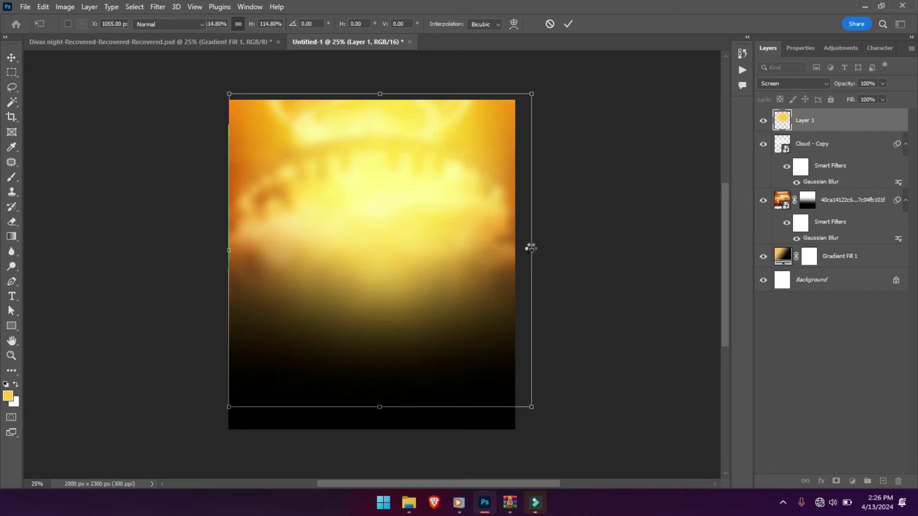
pyautogui.press('Return')
pyautogui.hotkey('ctrl', '+')
pyautogui.press('b')
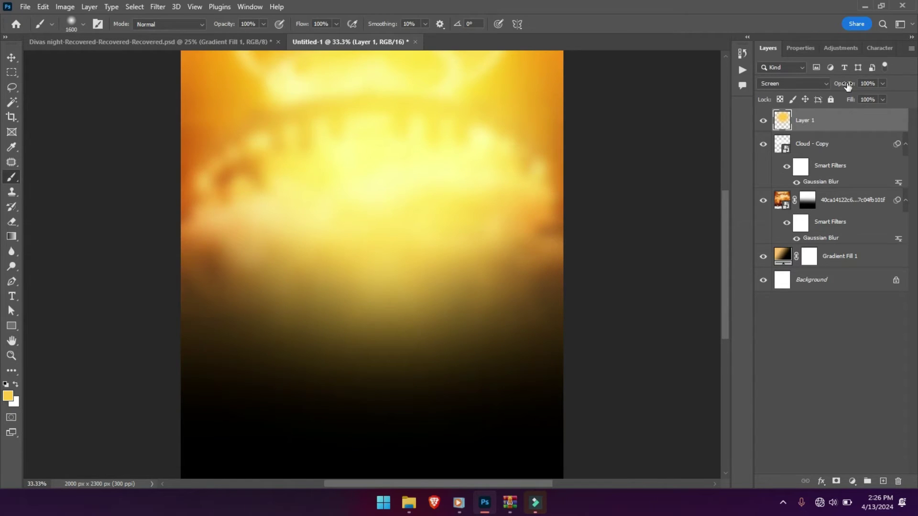
pyautogui.moveTo(844, 83); pyautogui.dragTo(834, 87)
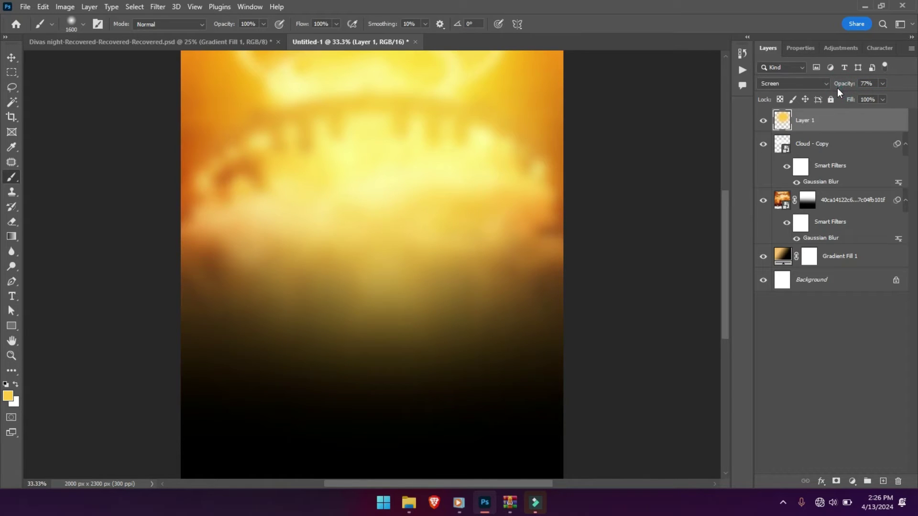
pyautogui.hotkey('ctrl', '-')
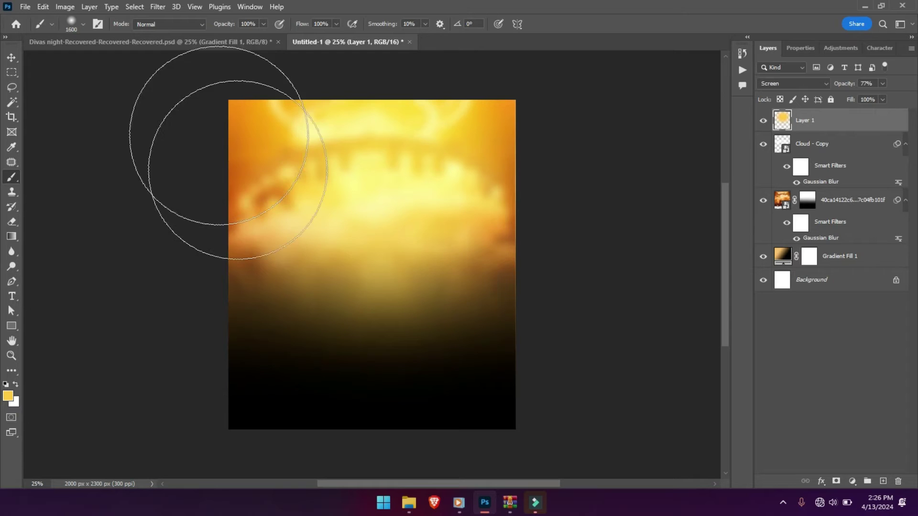
# Place the stadium-lights image, scale it to about 108% to fill the canvas, and blend in Screen.
pyautogui.press('v')
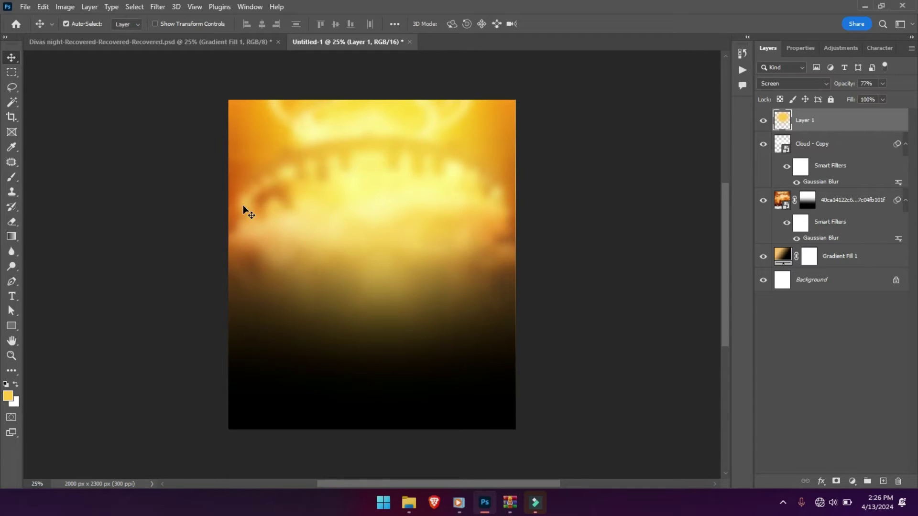
pyautogui.click(17, 7)
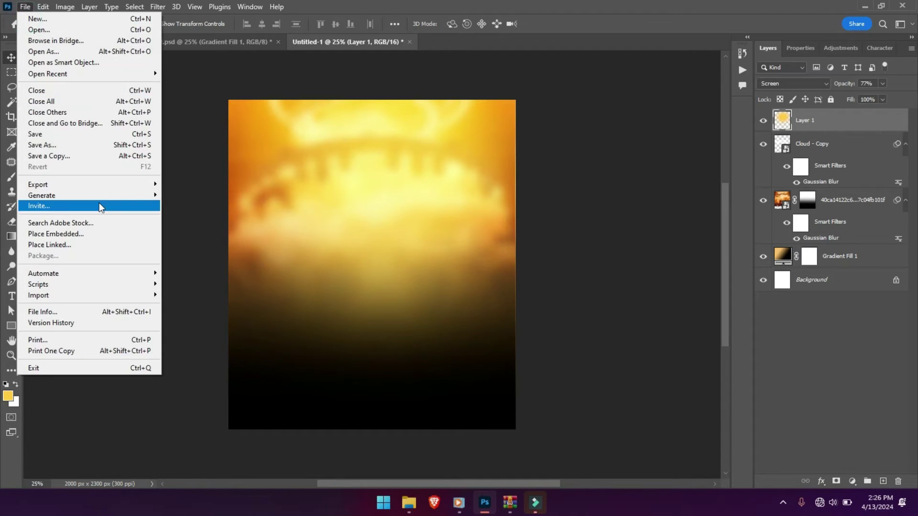
pyautogui.click(94, 235)
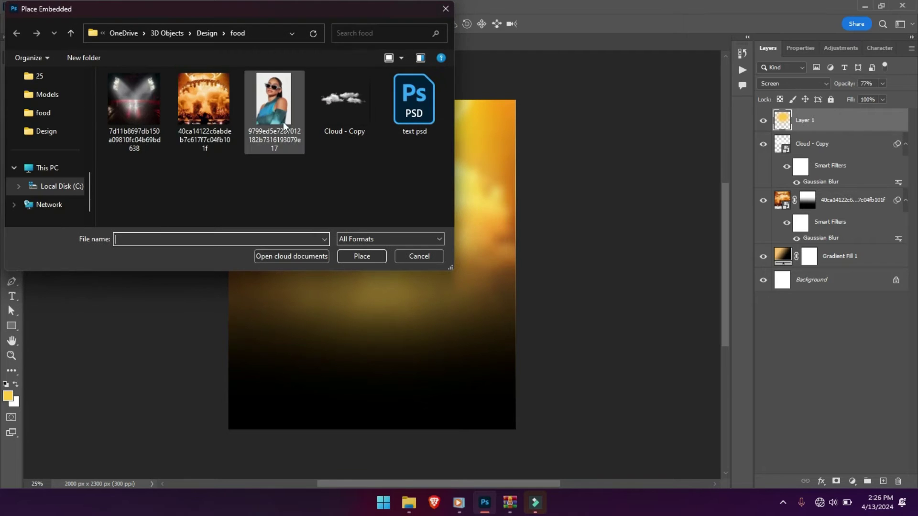
pyautogui.click(162, 130)
pyautogui.doubleClick(162, 129)
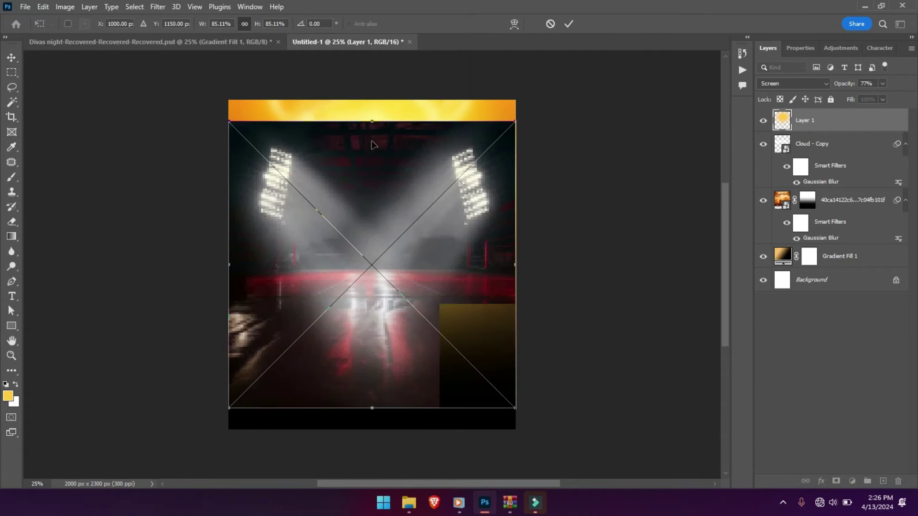
pyautogui.moveTo(377, 116); pyautogui.dragTo(377, 53)
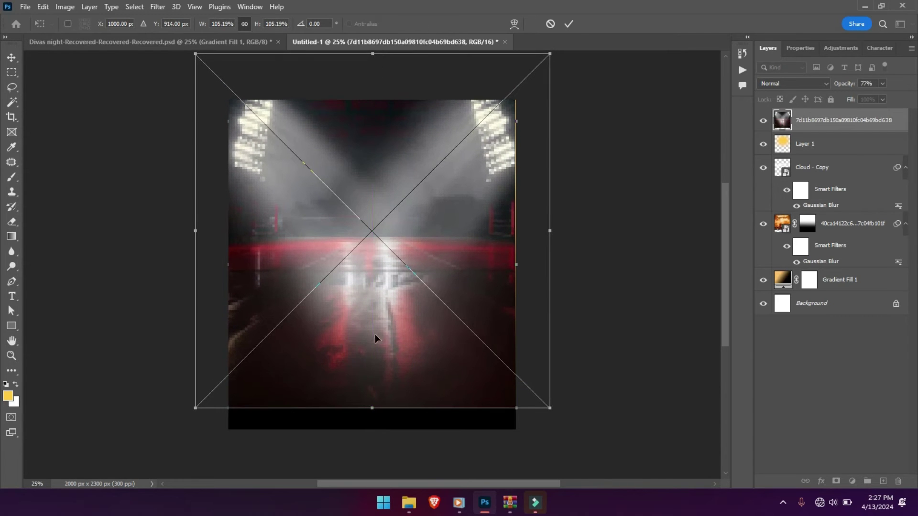
pyautogui.moveTo(377, 415); pyautogui.dragTo(374, 421)
pyautogui.hotkey('shift', 'alt', 's')
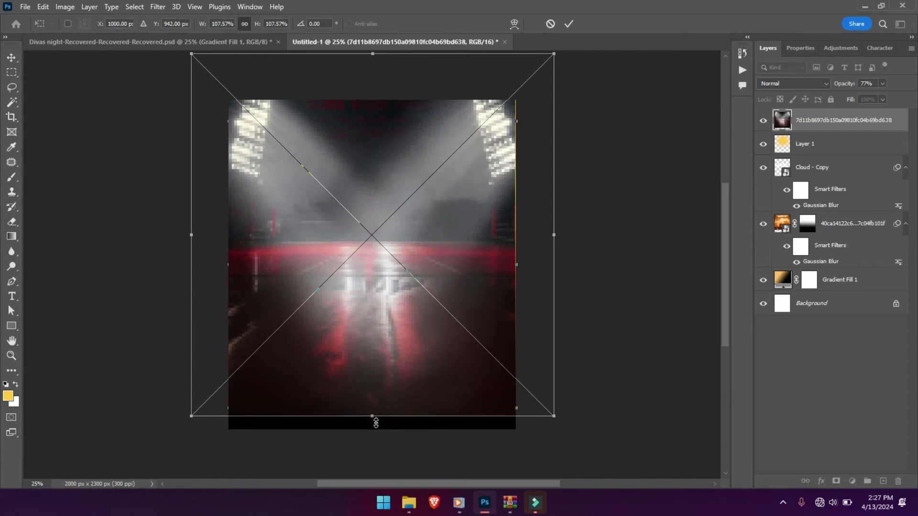
pyautogui.press('Return')
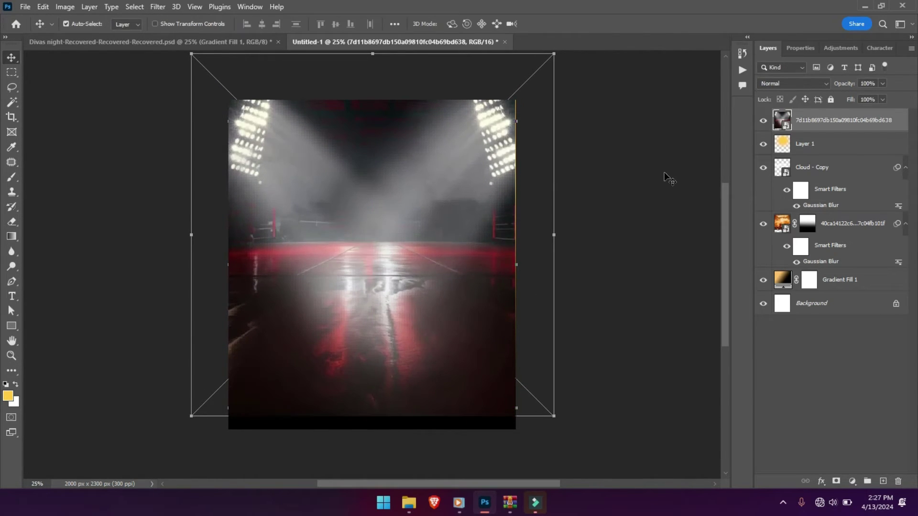
pyautogui.click(784, 85)
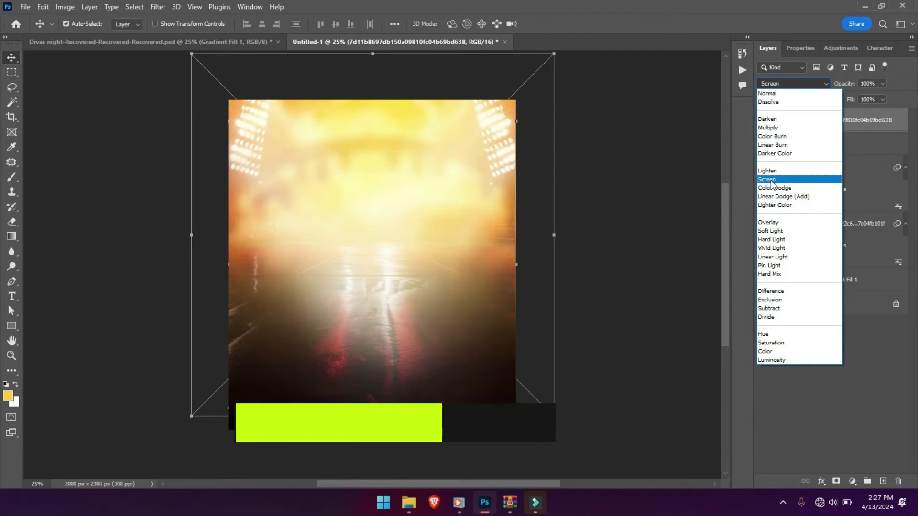
pyautogui.click(770, 181)
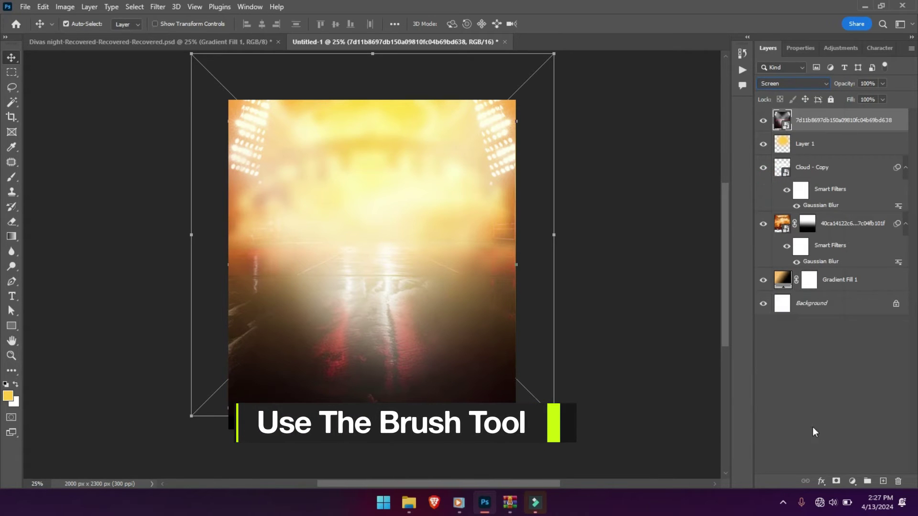
# Mask the stadium layer, painting out its lower and middle areas to keep the corner floodlights.
pyautogui.click(835, 481)
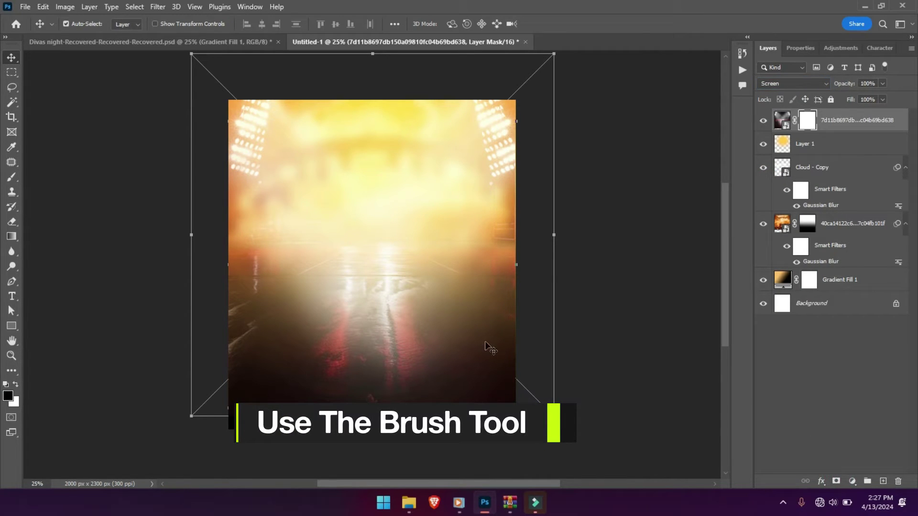
pyautogui.press('b')
pyautogui.moveTo(389, 328)
pyautogui.mouseDown()
pyautogui.moveTo(379, 338)
pyautogui.moveTo(381, 209)
pyautogui.moveTo(322, 268)
pyautogui.moveTo(313, 328)
pyautogui.moveTo(300, 292)
pyautogui.moveTo(254, 344)
pyautogui.mouseUp()
pyautogui.moveTo(434, 307)
pyautogui.mouseDown()
pyautogui.moveTo(475, 340)
pyautogui.moveTo(461, 309)
pyautogui.moveTo(440, 327)
pyautogui.moveTo(479, 353)
pyautogui.moveTo(447, 301)
pyautogui.moveTo(488, 383)
pyautogui.moveTo(383, 178)
pyautogui.moveTo(361, 270)
pyautogui.moveTo(381, 153)
pyautogui.moveTo(291, 385)
pyautogui.moveTo(262, 332)
pyautogui.mouseUp()
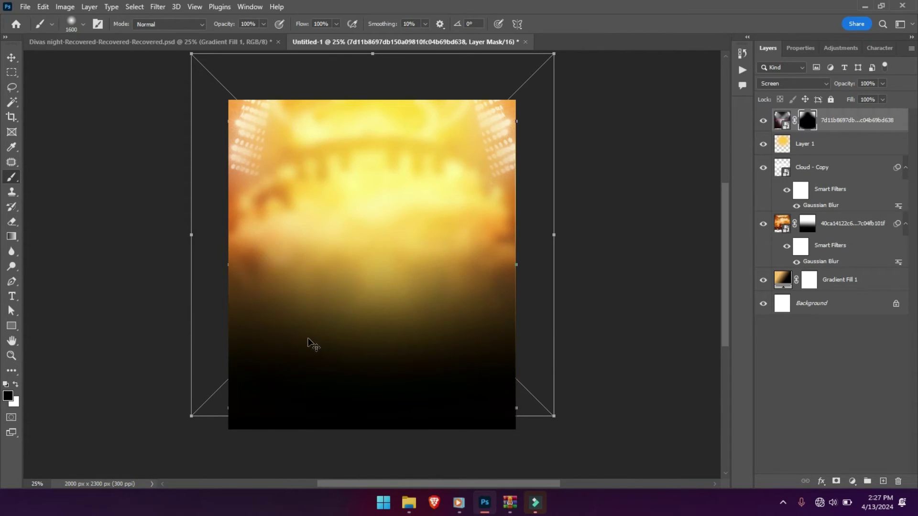
pyautogui.press('Return')
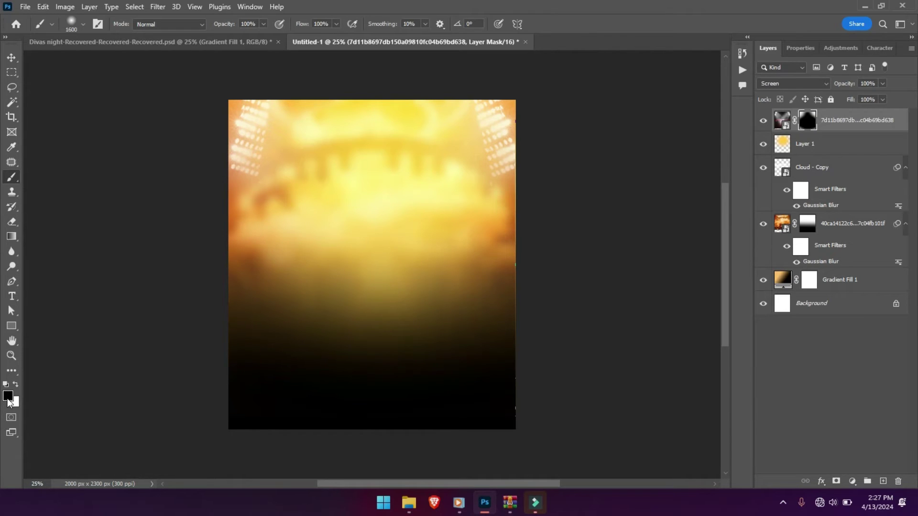
pyautogui.press('[')
pyautogui.press('[')
pyautogui.press('[')
# Embed the sunglasses portrait, scale it to about 62.87% and centre it over the glow.
pyautogui.click(26, 7)
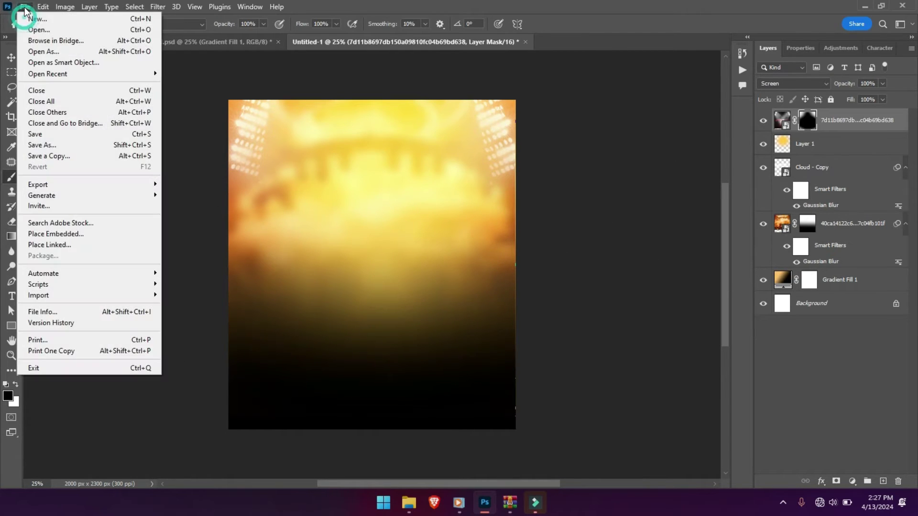
pyautogui.click(91, 237)
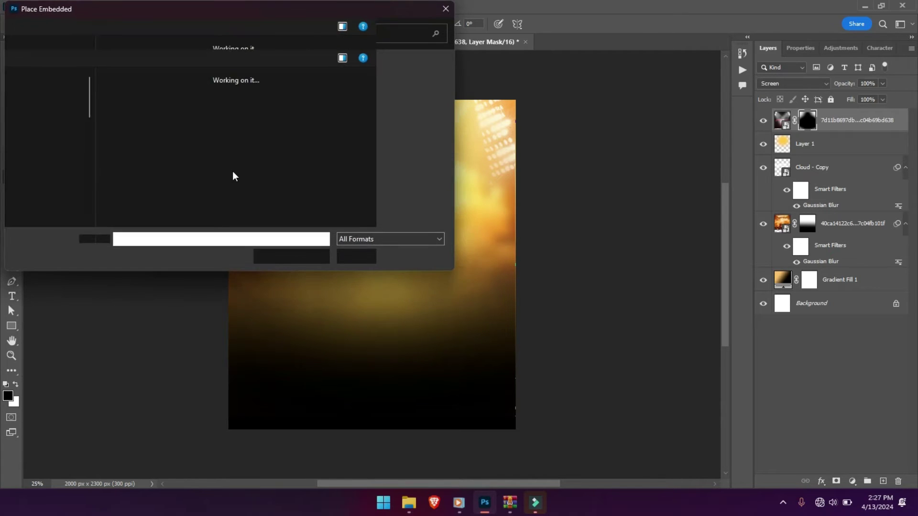
pyautogui.doubleClick(286, 119)
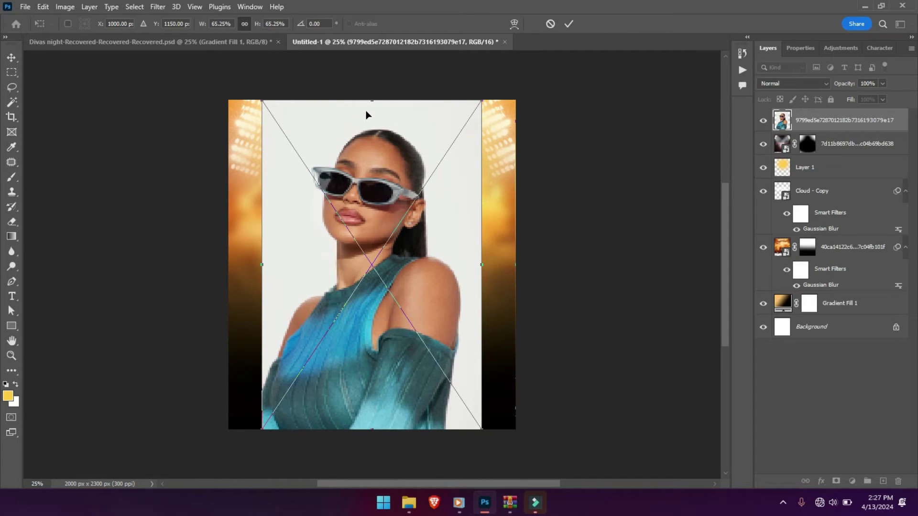
pyautogui.moveTo(368, 101); pyautogui.dragTo(371, 113)
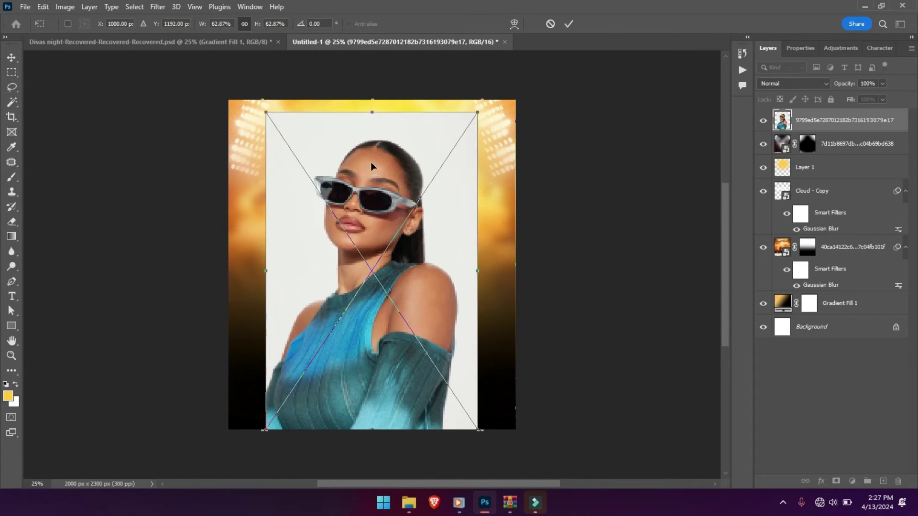
pyautogui.moveTo(371, 163); pyautogui.dragTo(370, 156)
pyautogui.press('b')
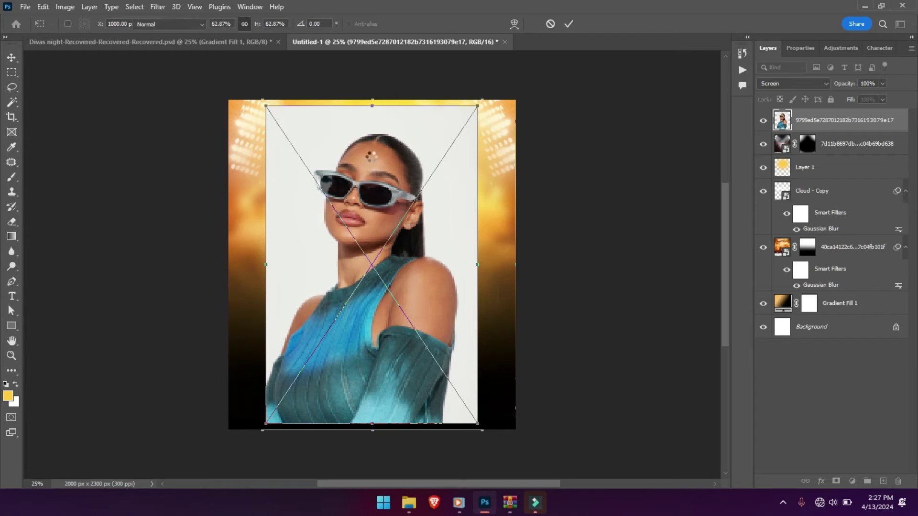
pyautogui.click(799, 48)
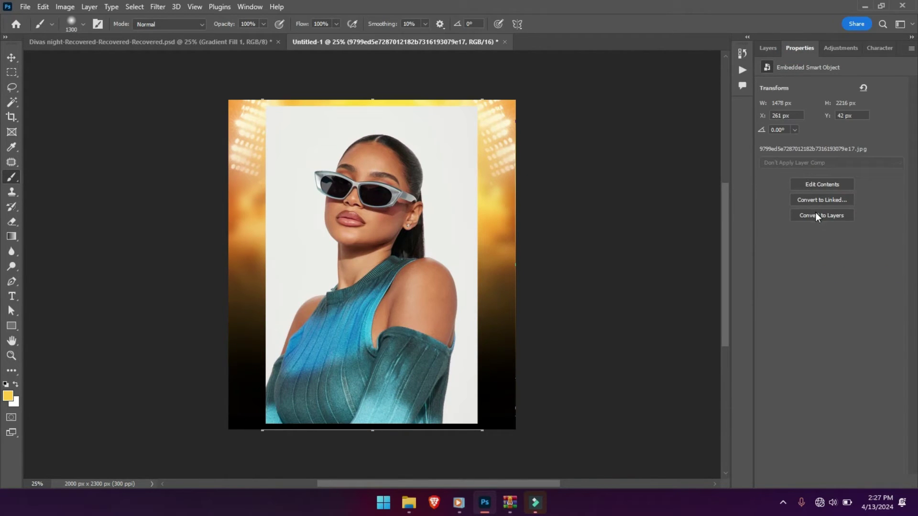
# Convert the portrait to a pixel layer and mask out its white background.
pyautogui.click(815, 215)
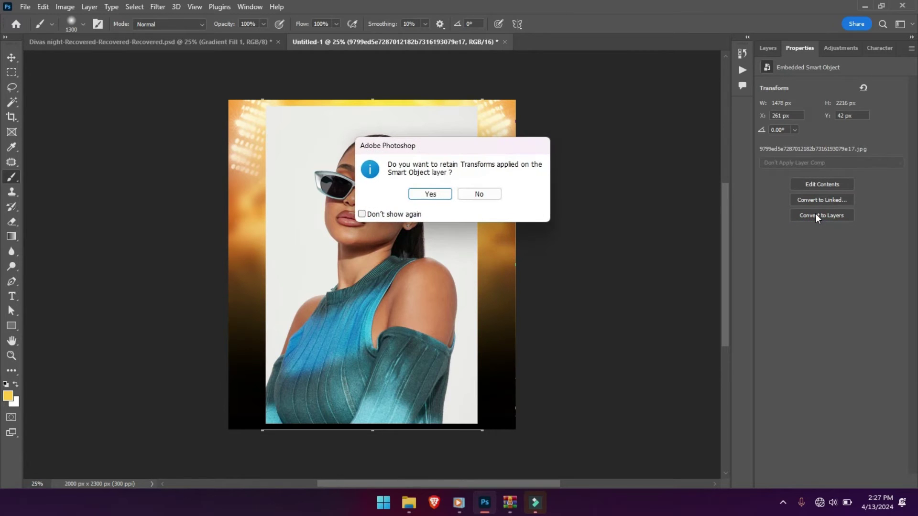
pyautogui.click(423, 195)
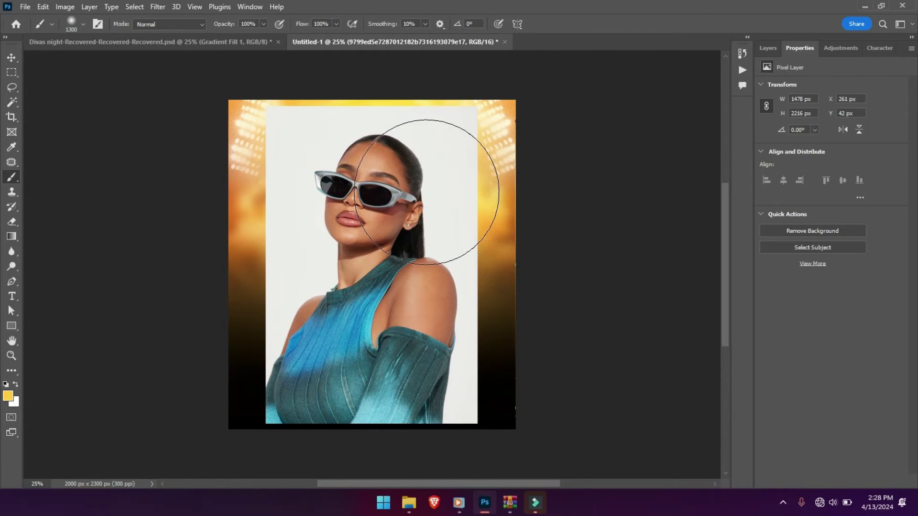
pyautogui.click(831, 231)
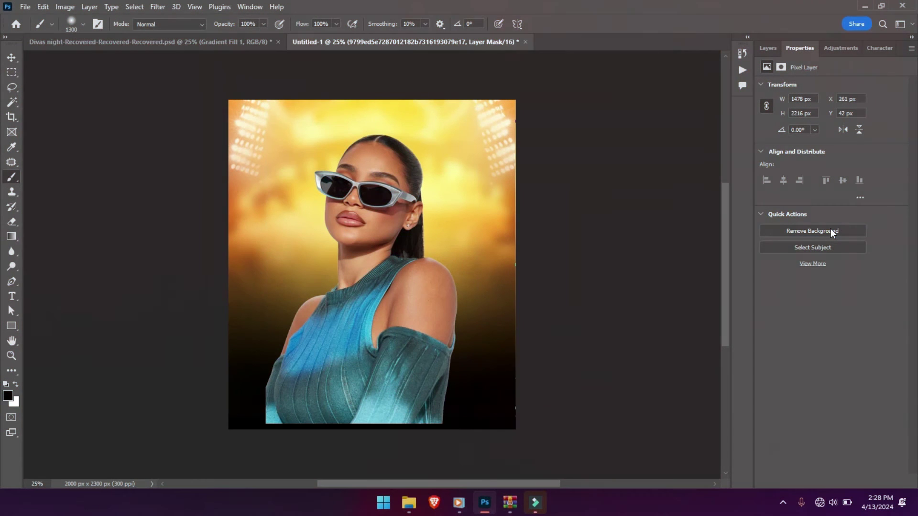
pyautogui.click(769, 47)
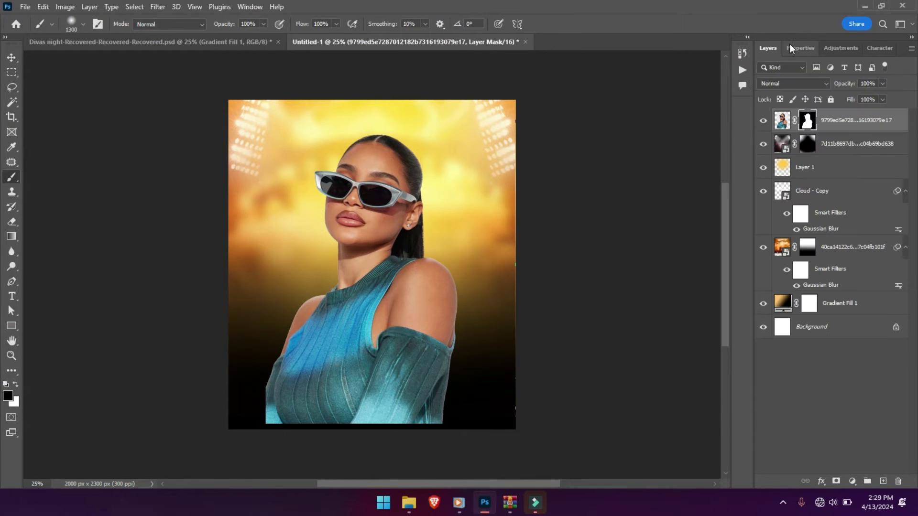
# Add a Curves 1 S-curve (highlights 208→214) clipped to the portrait layer.
pyautogui.click(829, 44)
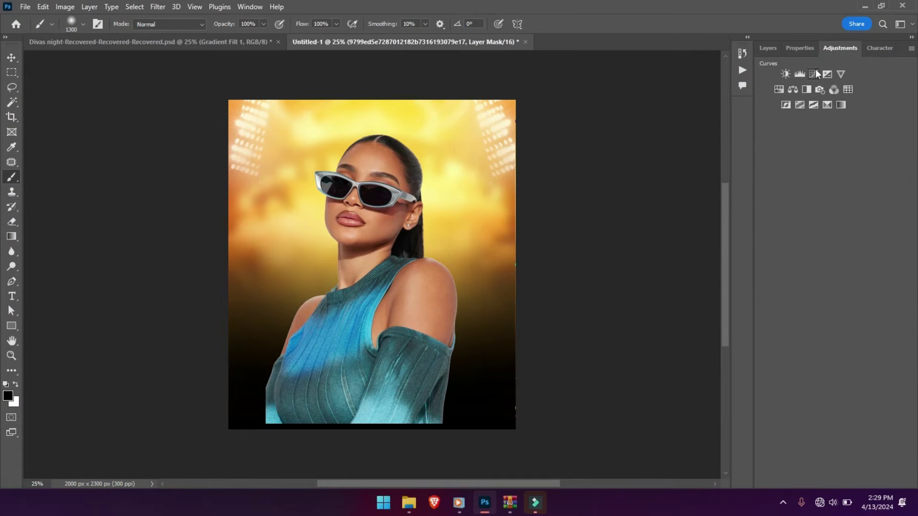
pyautogui.click(814, 74)
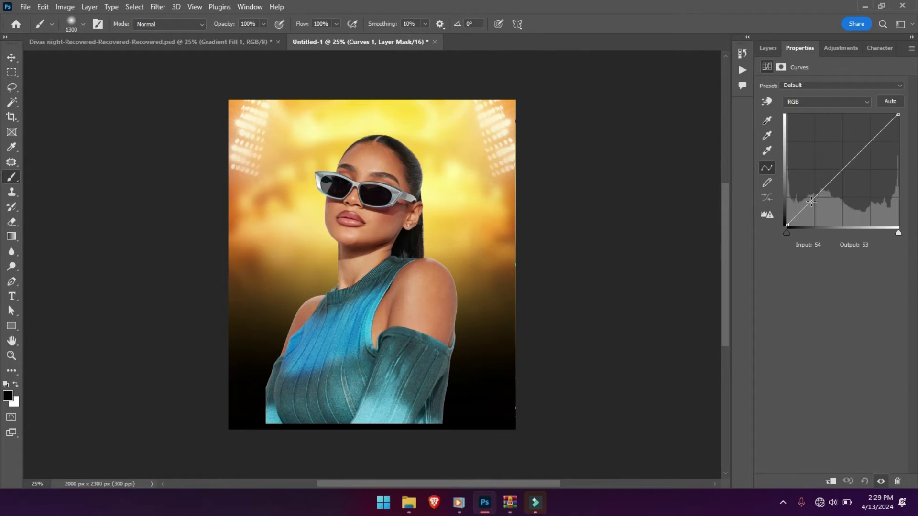
pyautogui.moveTo(812, 201); pyautogui.dragTo(815, 197)
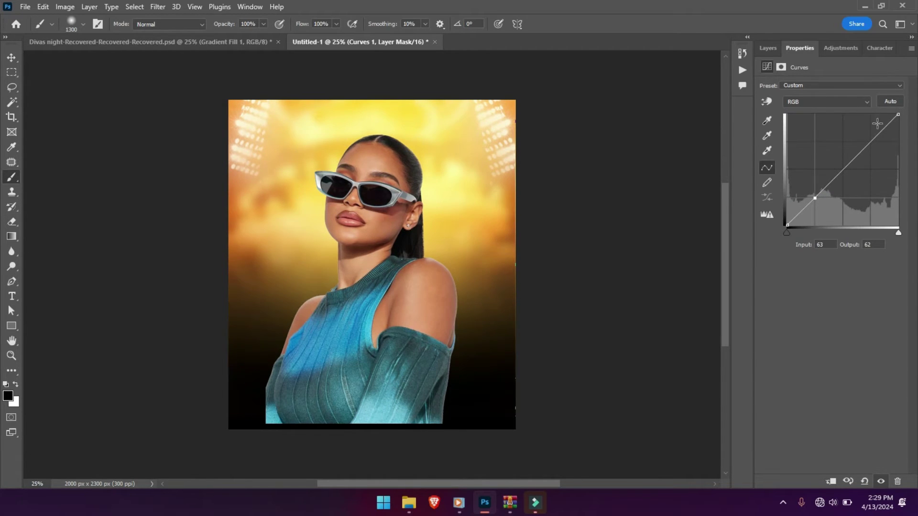
pyautogui.moveTo(877, 134); pyautogui.dragTo(878, 132)
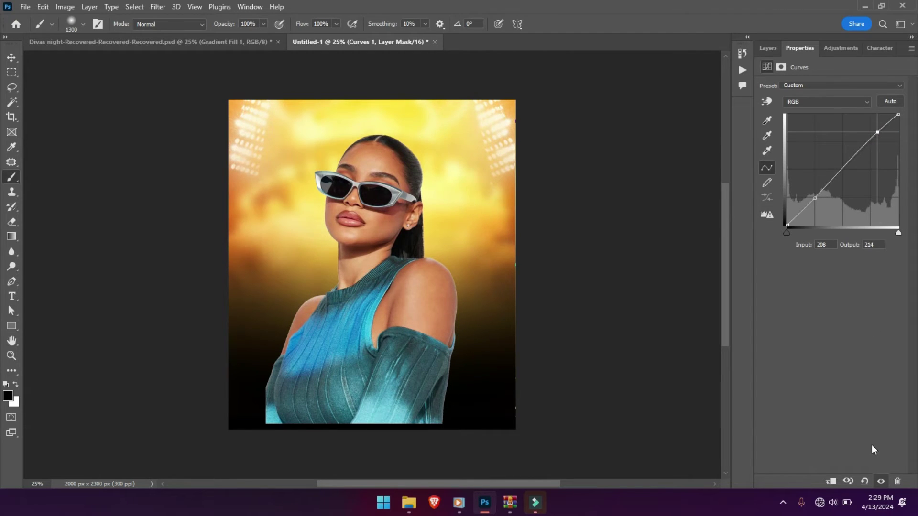
pyautogui.click(832, 481)
pyautogui.click(767, 48)
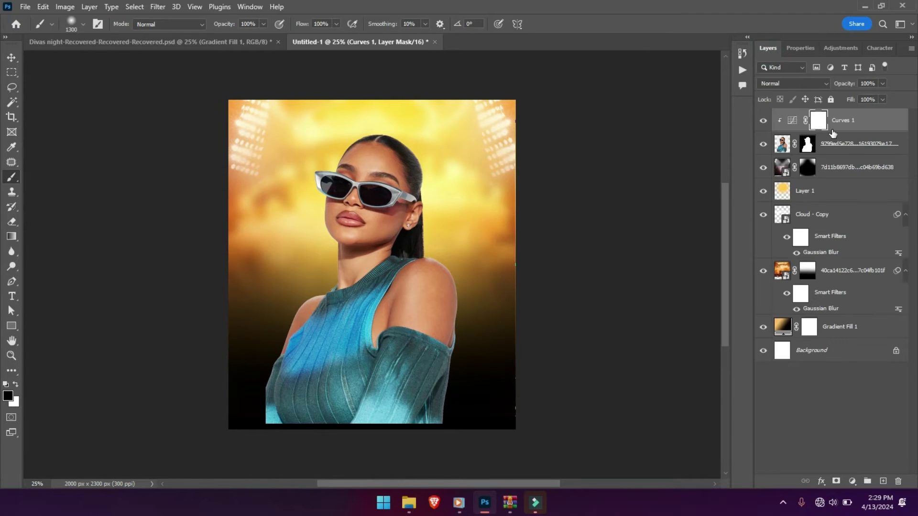
# Group the portrait and Curves 1 layers into a group named Model.
pyautogui.keyDown('ctrl'); pyautogui.click(854, 150); pyautogui.keyUp('ctrl')
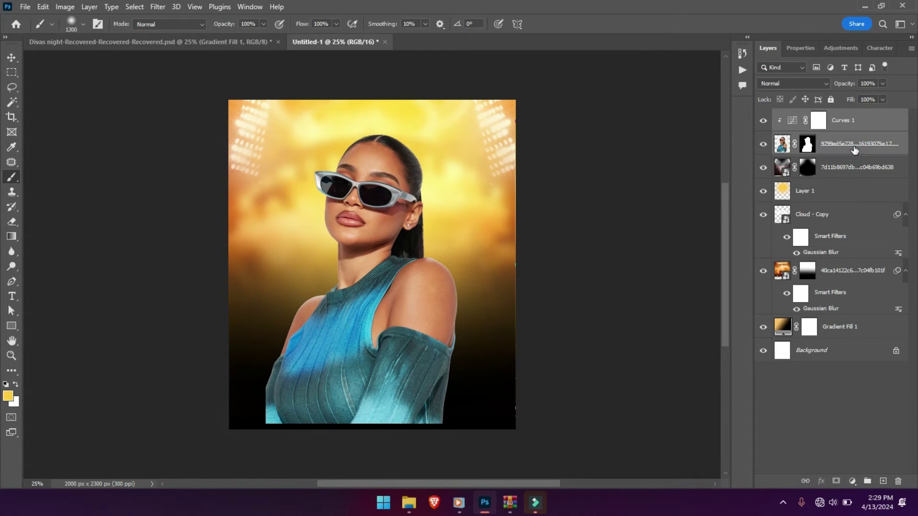
pyautogui.hotkey('ctrl', 'g')
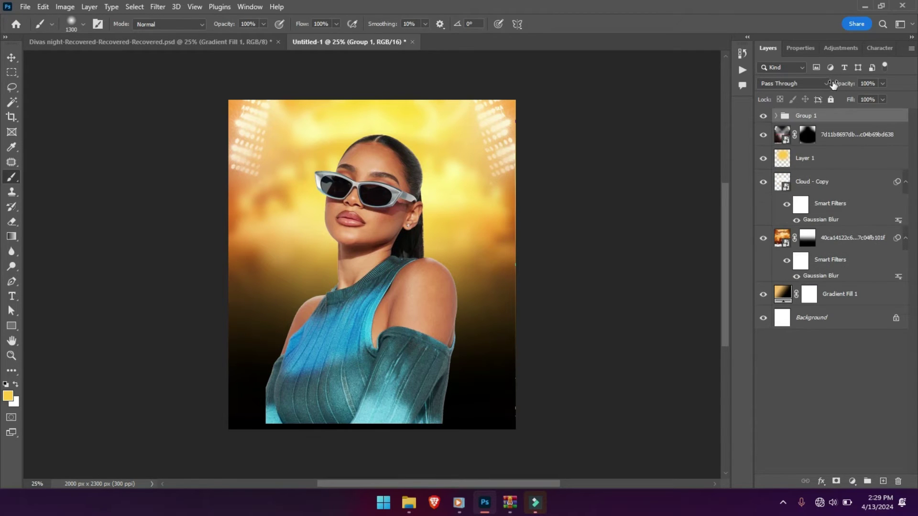
pyautogui.doubleClick(811, 115)
pyautogui.press('Return')
# Group the background layers down to Gradient Fill 1 as 'Bg' and add an empty Layer 2 above Model.
pyautogui.click(835, 136)
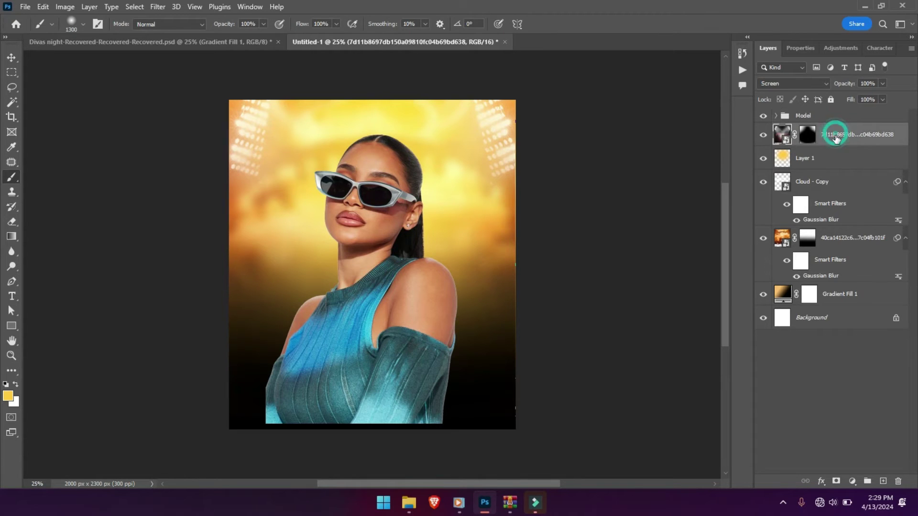
pyautogui.keyDown('shift'); pyautogui.click(849, 306); pyautogui.keyUp('shift')
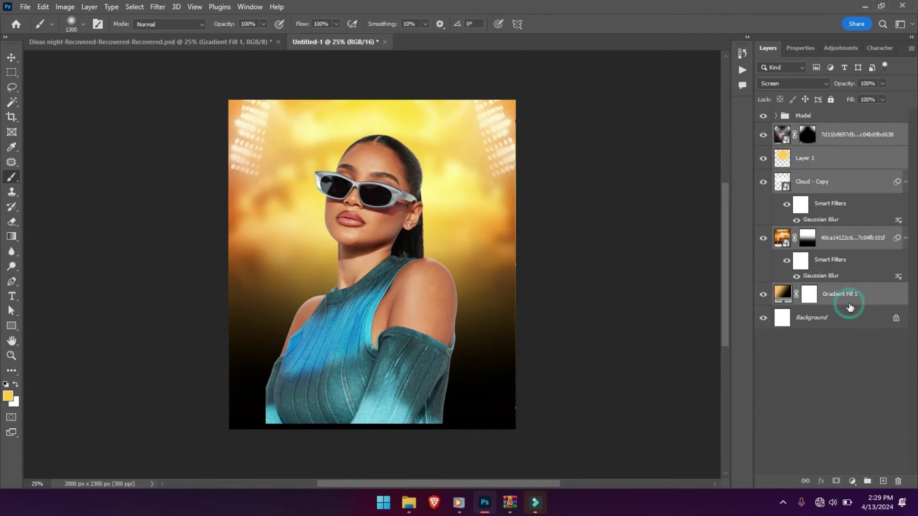
pyautogui.hotkey('ctrl', 'g')
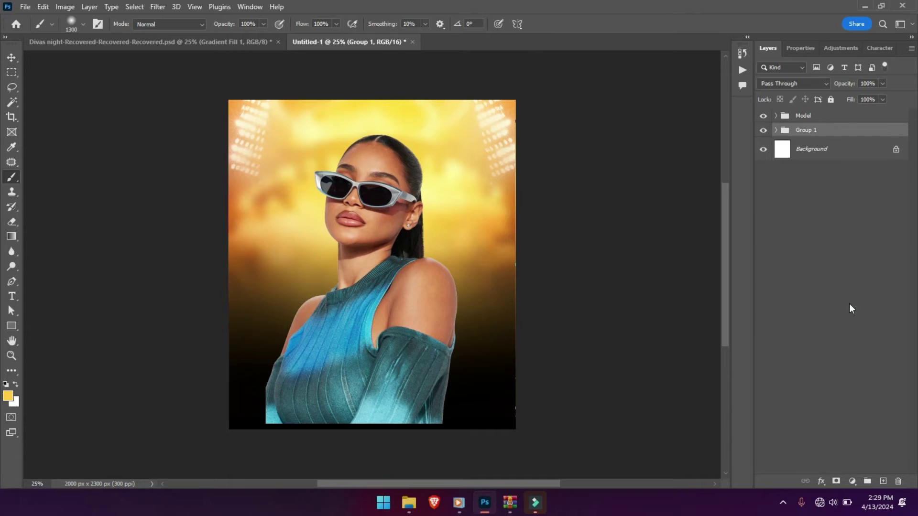
pyautogui.doubleClick(807, 136)
pyautogui.press('Return')
pyautogui.click(606, 227)
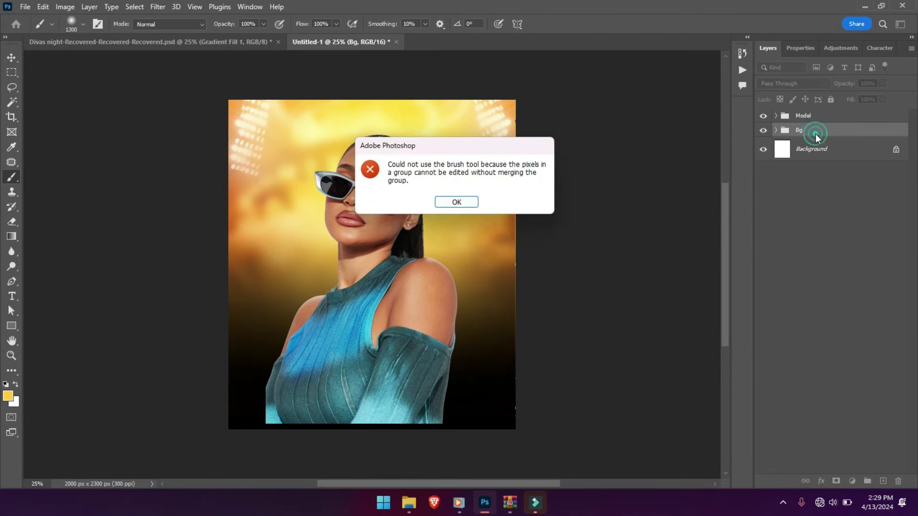
pyautogui.press('Return')
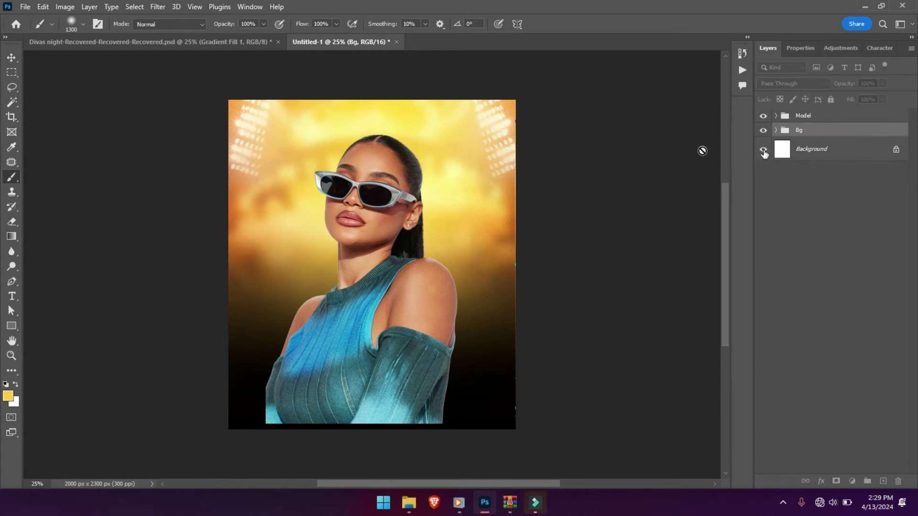
pyautogui.click(810, 117)
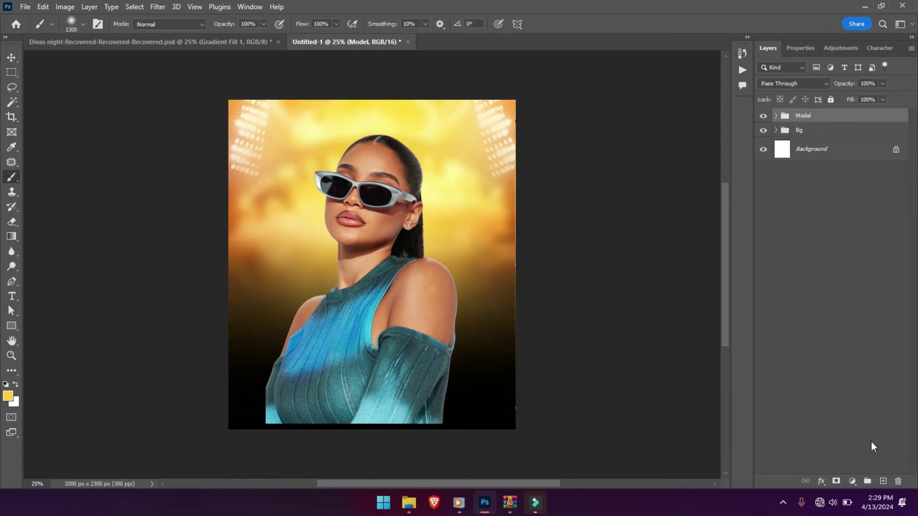
pyautogui.click(879, 481)
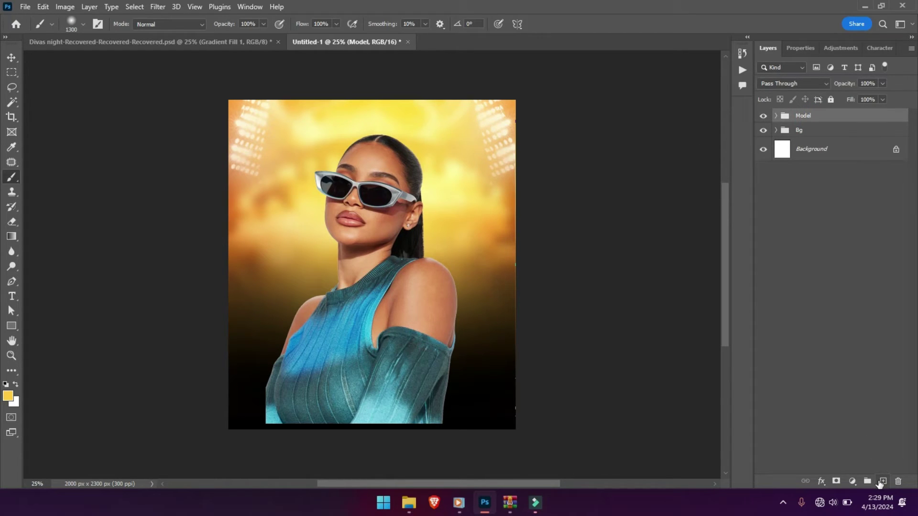
# Select the Gradient tool with black as the foreground colour.
pyautogui.click(12, 237)
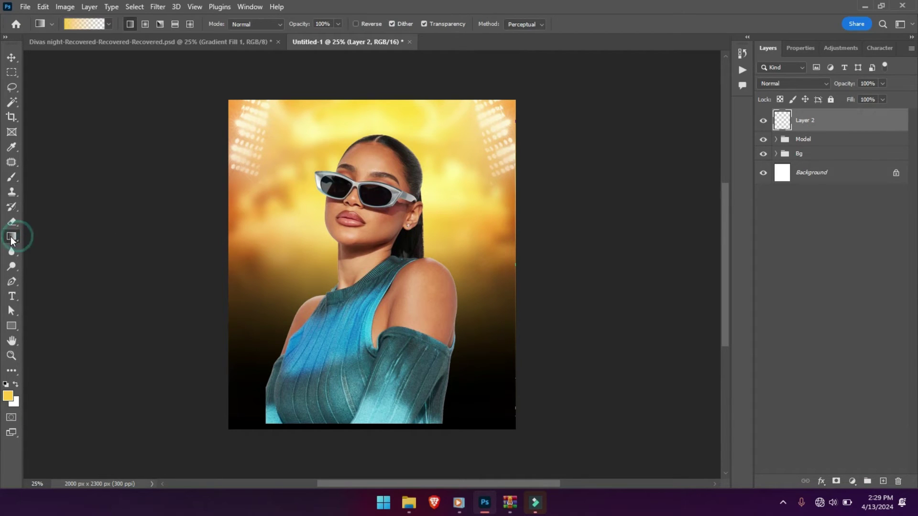
pyautogui.click(8, 397)
pyautogui.moveTo(682, 314); pyautogui.dragTo(769, 365)
pyautogui.press('Return')
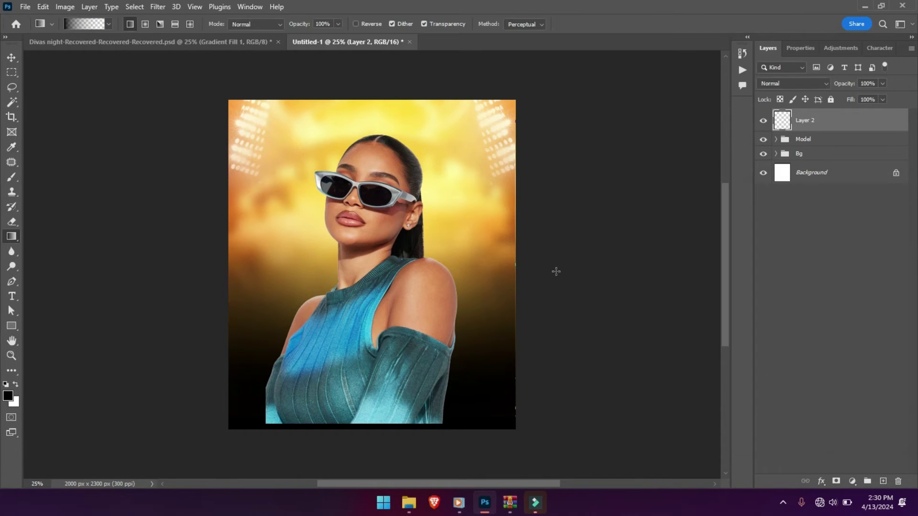
# Fade the flyer's bottom and the woman's lower torso into black with black-to-transparent gradients.
pyautogui.moveTo(344, 438); pyautogui.dragTo(349, 262)
pyautogui.moveTo(350, 443); pyautogui.dragTo(362, 253)
pyautogui.moveTo(366, 423); pyautogui.dragTo(382, 107)
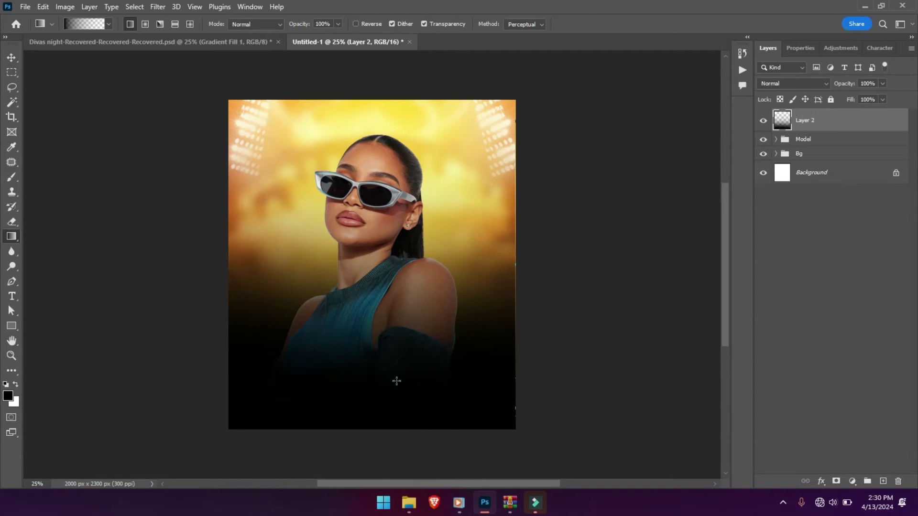
pyautogui.moveTo(382, 438); pyautogui.dragTo(381, 199)
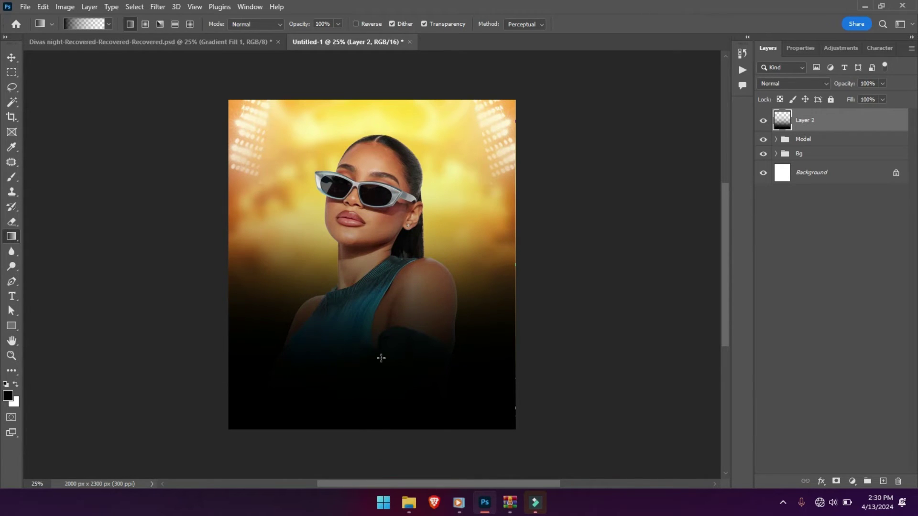
pyautogui.press('v')
pyautogui.click(377, 196)
pyautogui.moveTo(376, 196); pyautogui.dragTo(379, 141)
pyautogui.hotkey('ctrl', 'z')
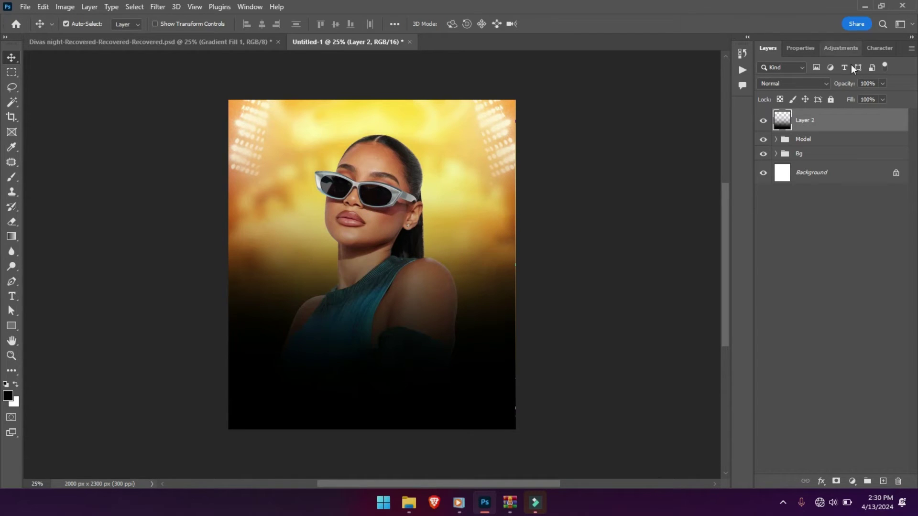
# Nudge the Model group about 40 px upward with a free transform.
pyautogui.click(806, 142)
pyautogui.hotkey('ctrl', 't')
pyautogui.hotkey('shift', 'Up')
pyautogui.hotkey('shift', 'Up')
pyautogui.hotkey('shift', 'Up')
pyautogui.hotkey('shift', 'Up')
pyautogui.hotkey('shift', 'Up')
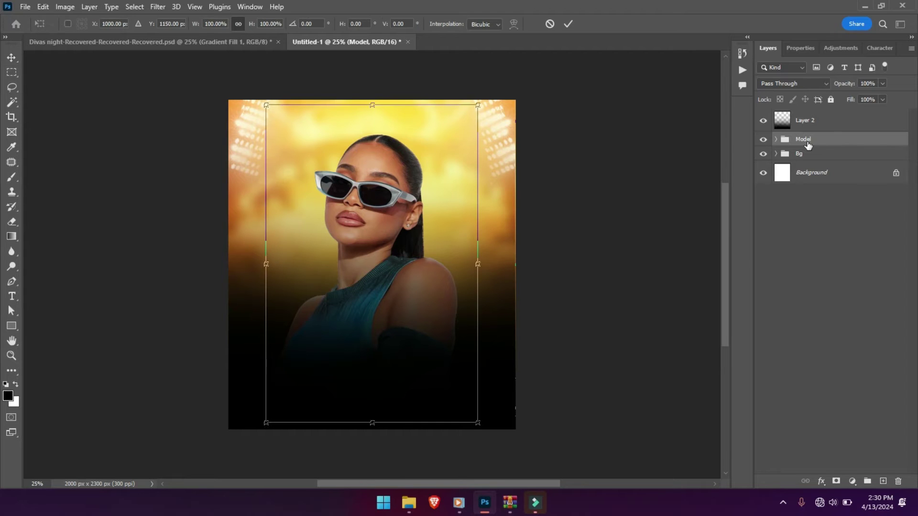
pyautogui.press('Return')
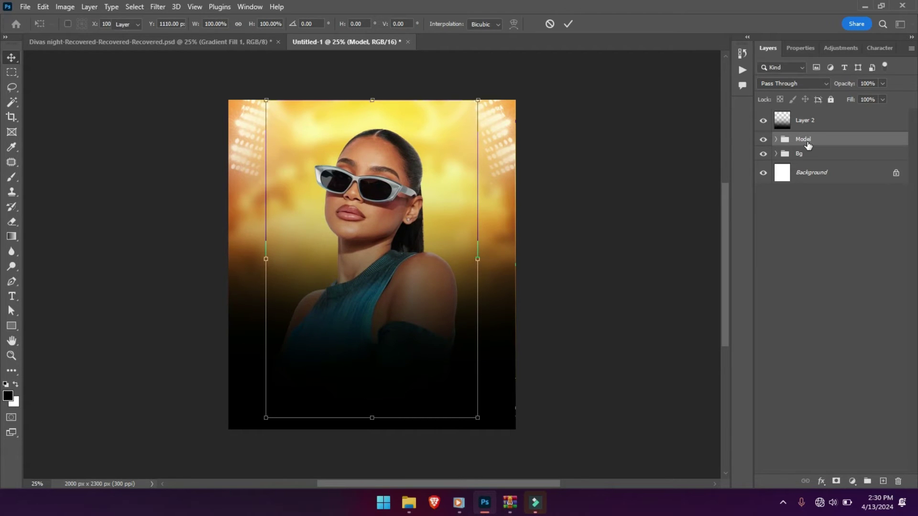
pyautogui.hotkey('ctrl', '+')
pyautogui.hotkey('ctrl', '+')
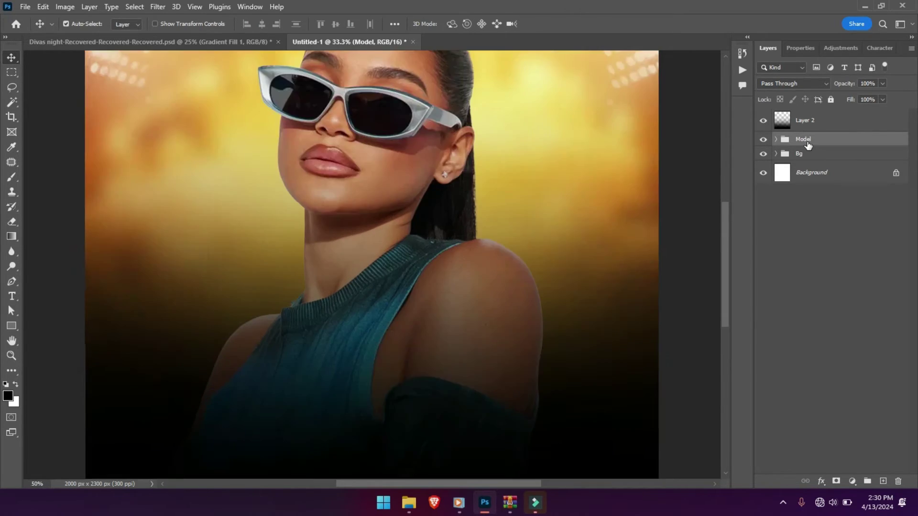
pyautogui.hotkey('ctrl', '-')
pyautogui.hotkey('ctrl', '-')
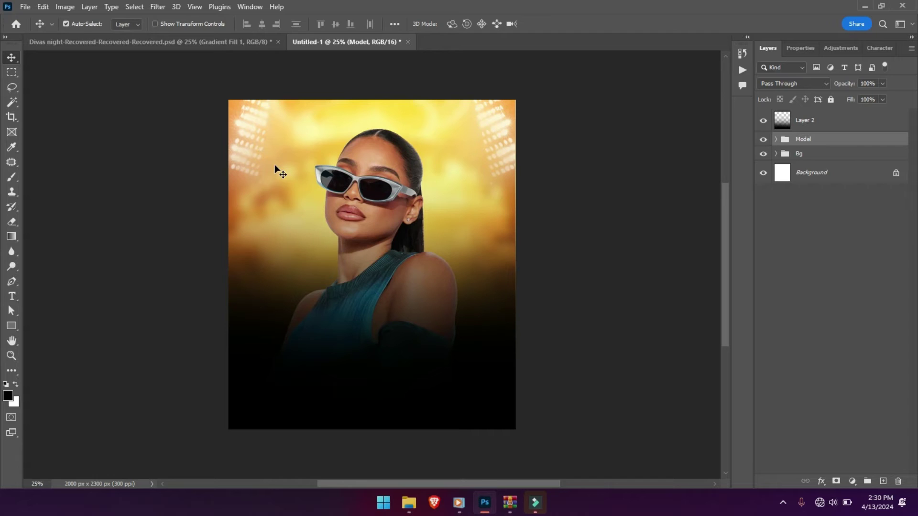
# Paste 'KINGS CLUB PRESENTS' as a text layer near the top of the flyer.
pyautogui.press('t')
pyautogui.click(352, 110)
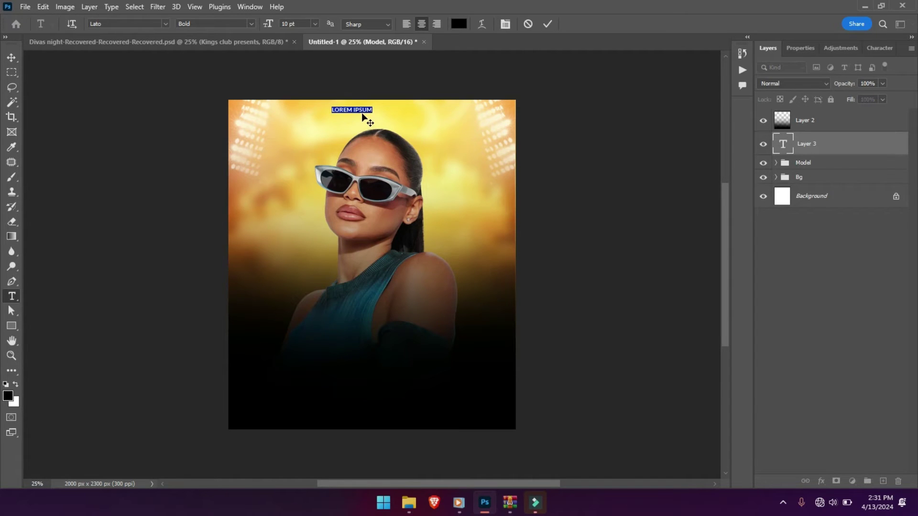
pyautogui.write('KINGS CLUB PRESENTS')
pyautogui.click(11, 57)
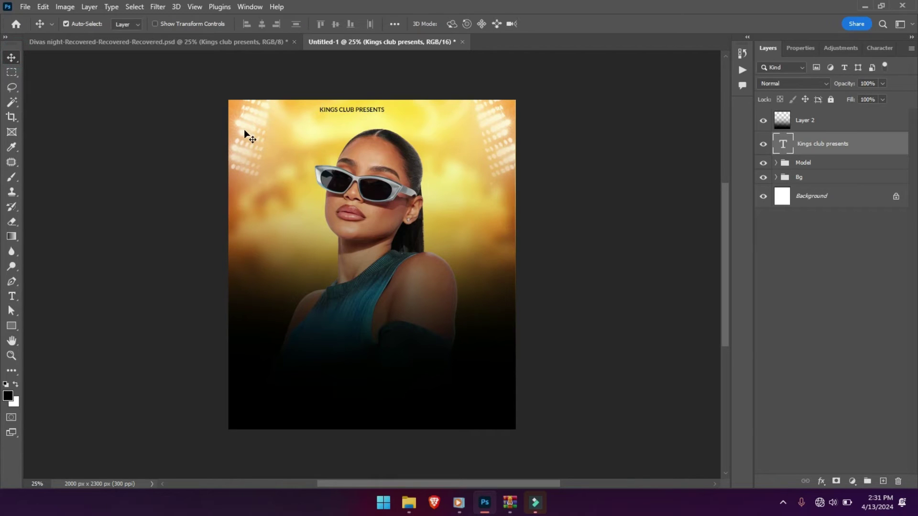
pyautogui.moveTo(349, 115); pyautogui.dragTo(372, 121)
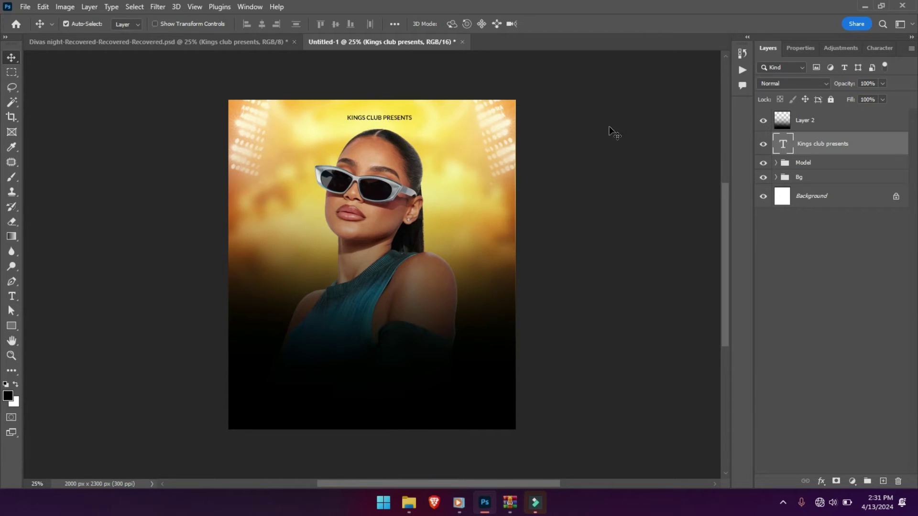
# Change the heading font to MADE Outer Sans Regular.
pyautogui.click(363, 117)
pyautogui.hotkey('alt', 'shift', 's')
pyautogui.doubleClick(362, 118)
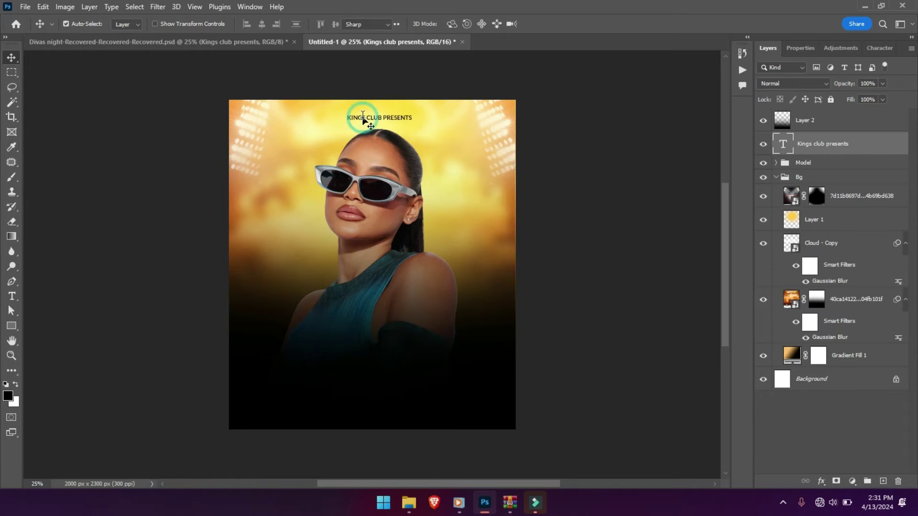
pyautogui.click(140, 27)
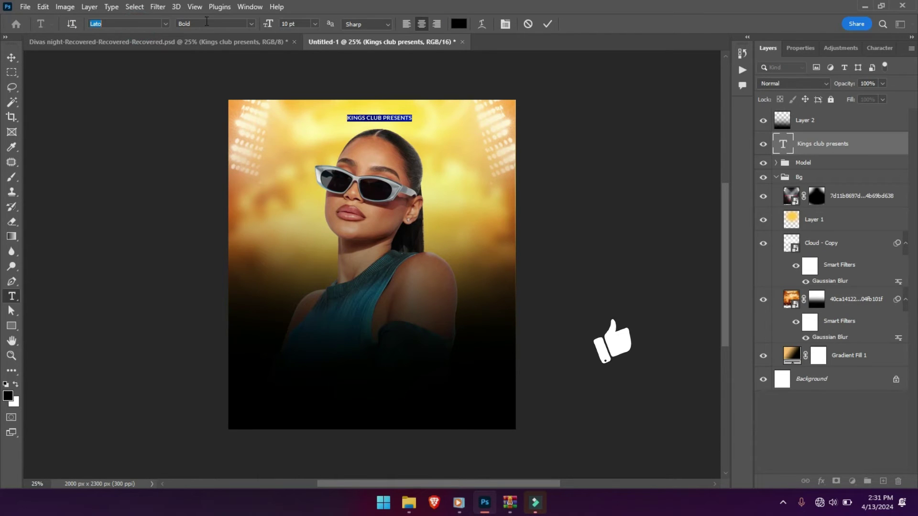
pyautogui.press('Tab')
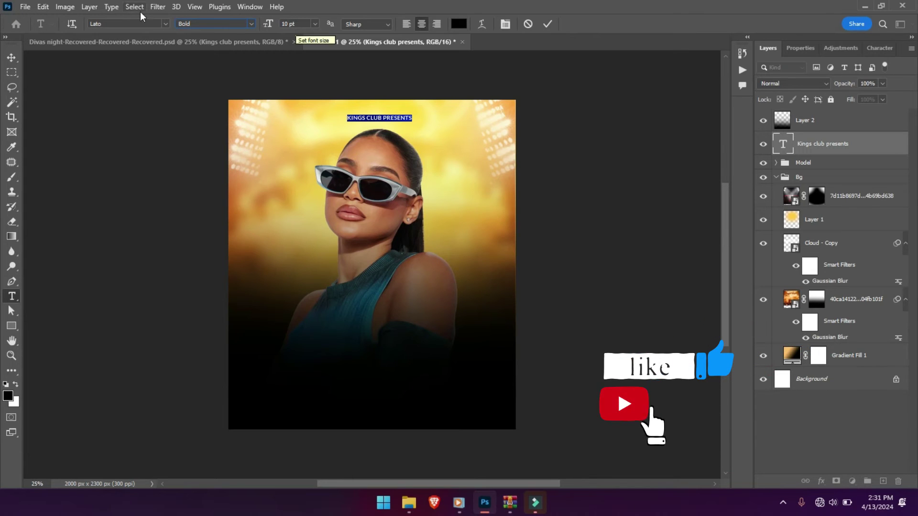
pyautogui.click(138, 24)
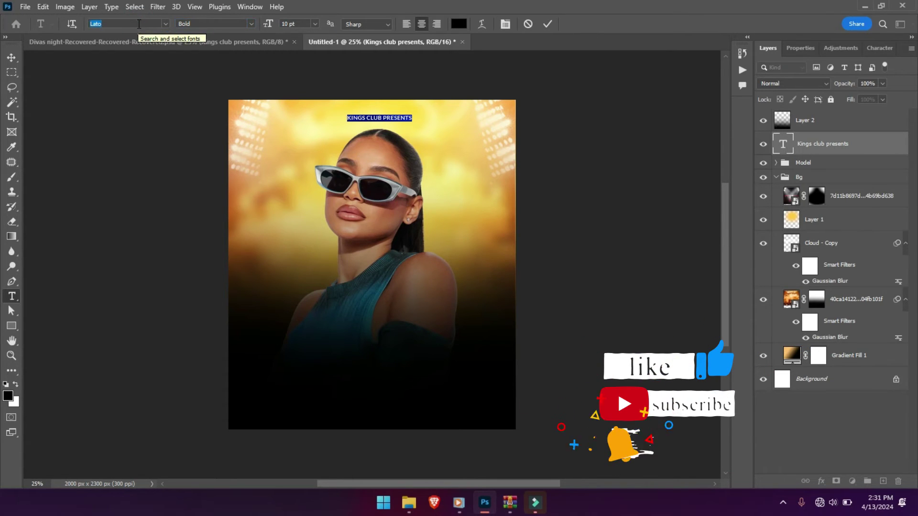
pyautogui.write('made')
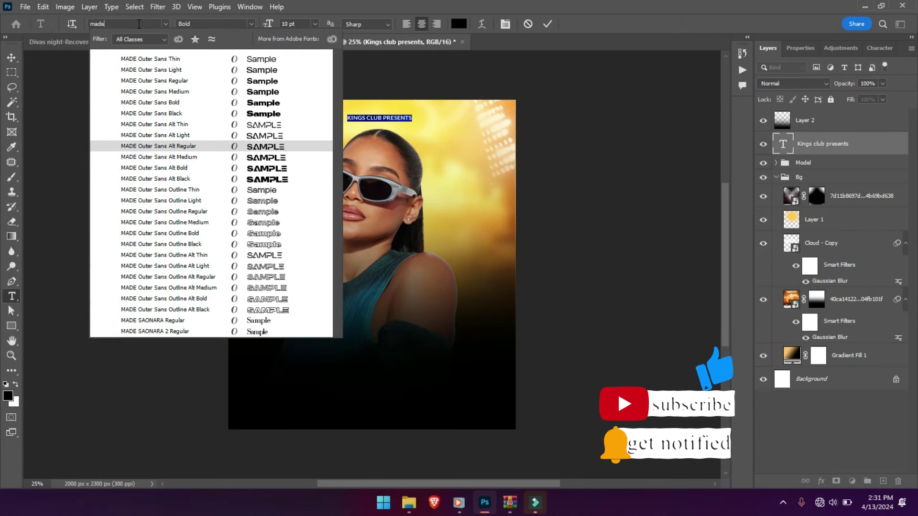
pyautogui.click(154, 80)
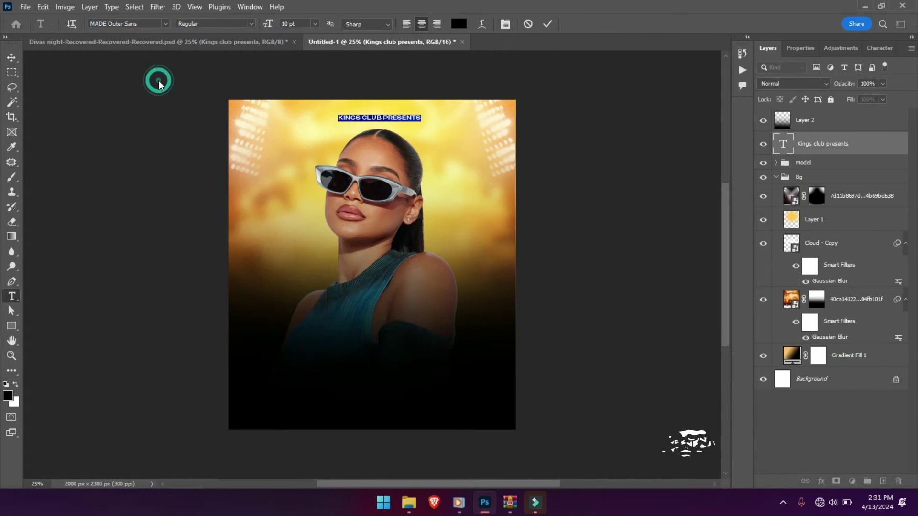
pyautogui.click(548, 23)
pyautogui.press('v')
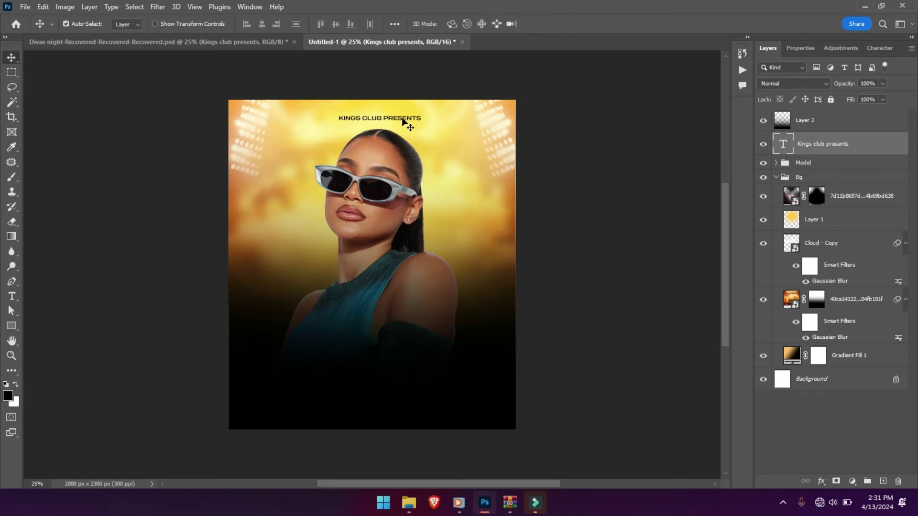
# Centre the heading horizontally, aligned to the canvas.
pyautogui.click(395, 24)
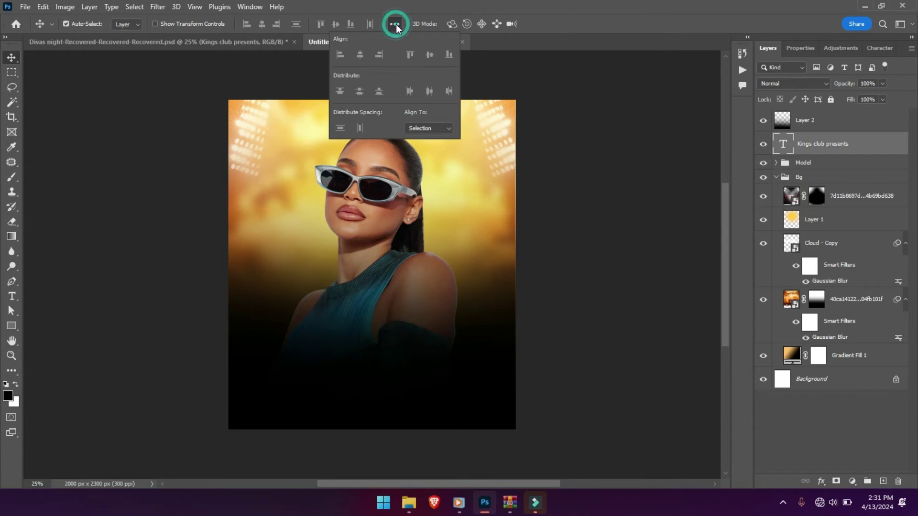
pyautogui.click(416, 146)
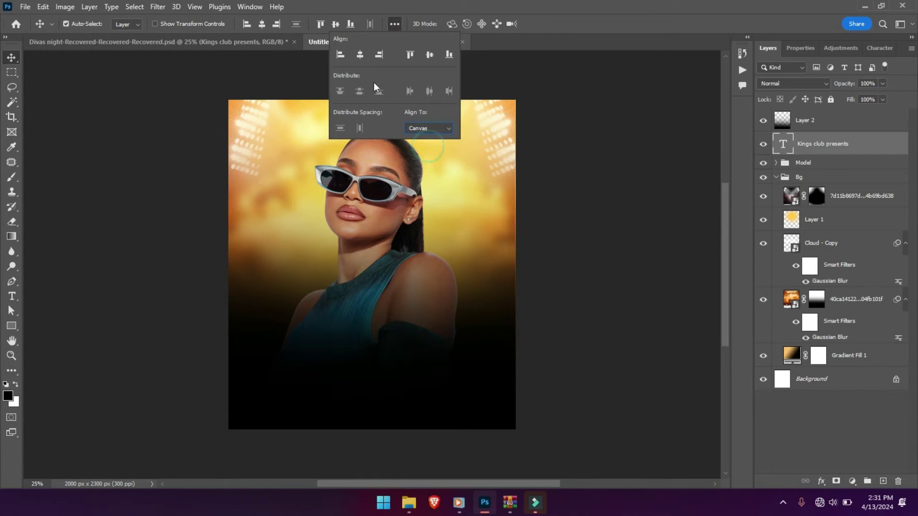
pyautogui.click(360, 54)
pyautogui.click(394, 23)
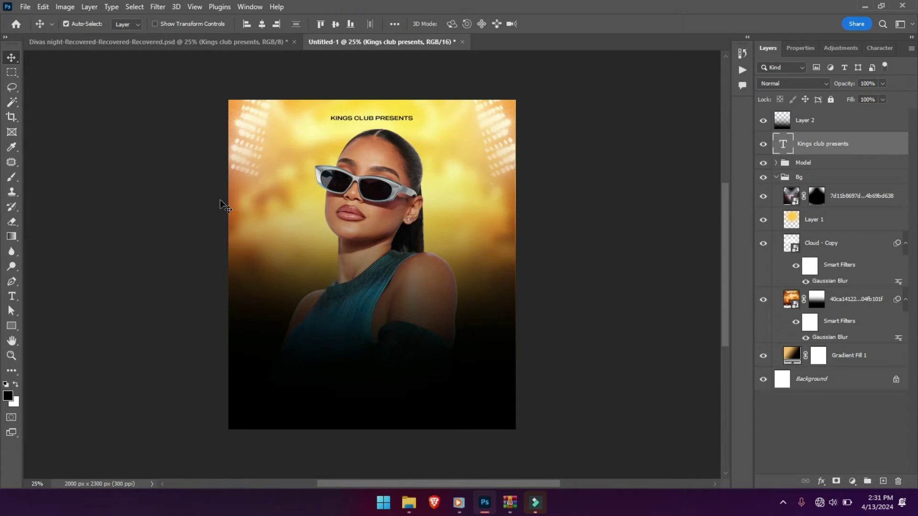
pyautogui.click(23, 7)
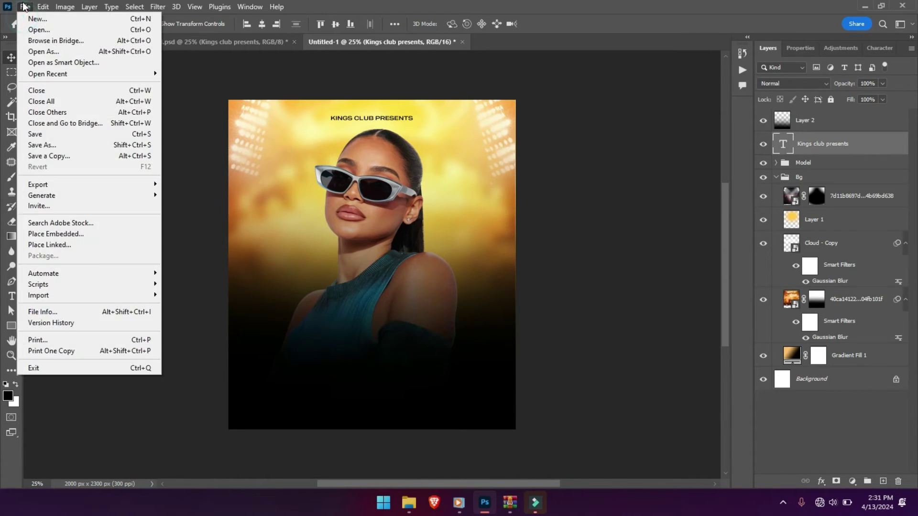
# Open the text psd template and select its YOUR TEXT HERE smart object layer.
pyautogui.click(32, 28)
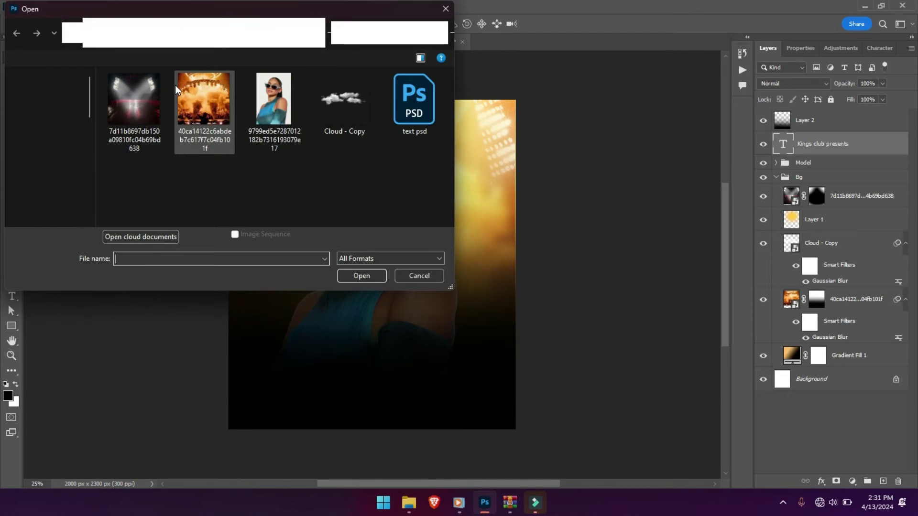
pyautogui.doubleClick(412, 104)
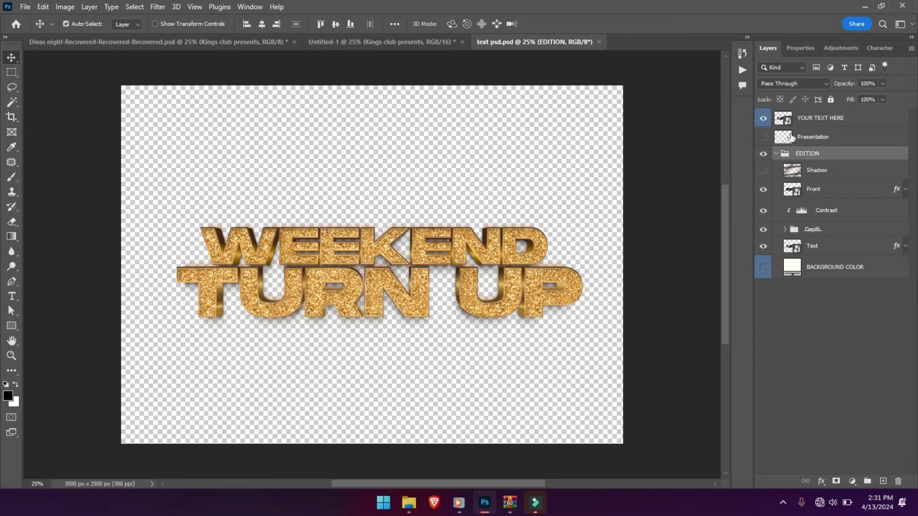
pyautogui.click(788, 123)
# Inside the YOUR TEXT HERE smart object, retype WEEKEND as DIVAS.
pyautogui.doubleClick(788, 121)
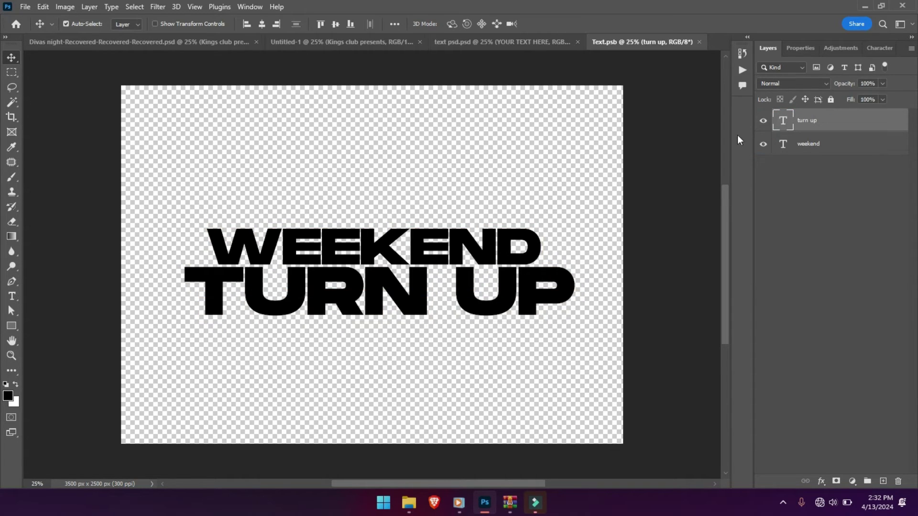
pyautogui.press('t')
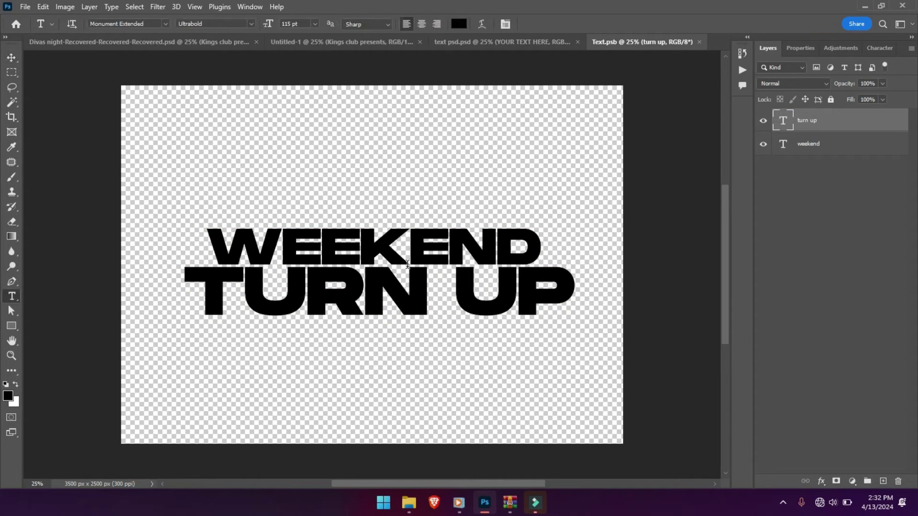
pyautogui.click(405, 259)
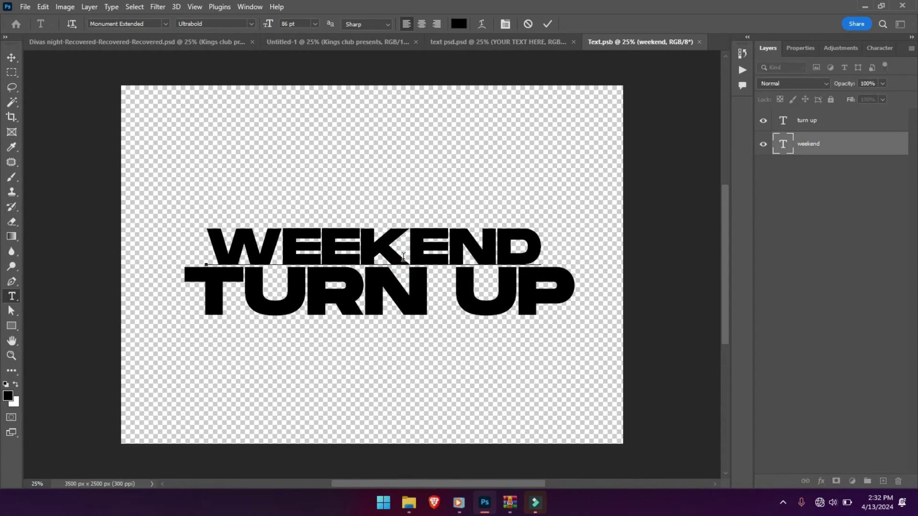
pyautogui.hotkey('ctrl', 'a')
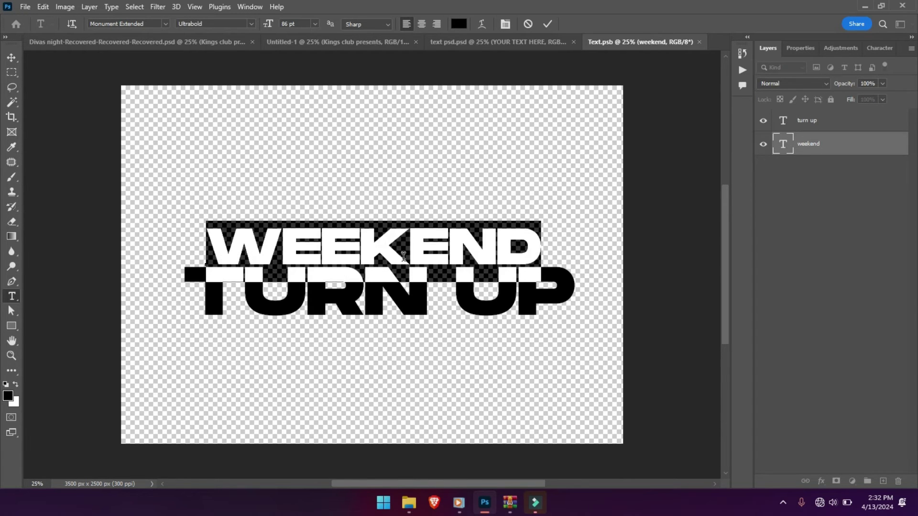
pyautogui.write('div')
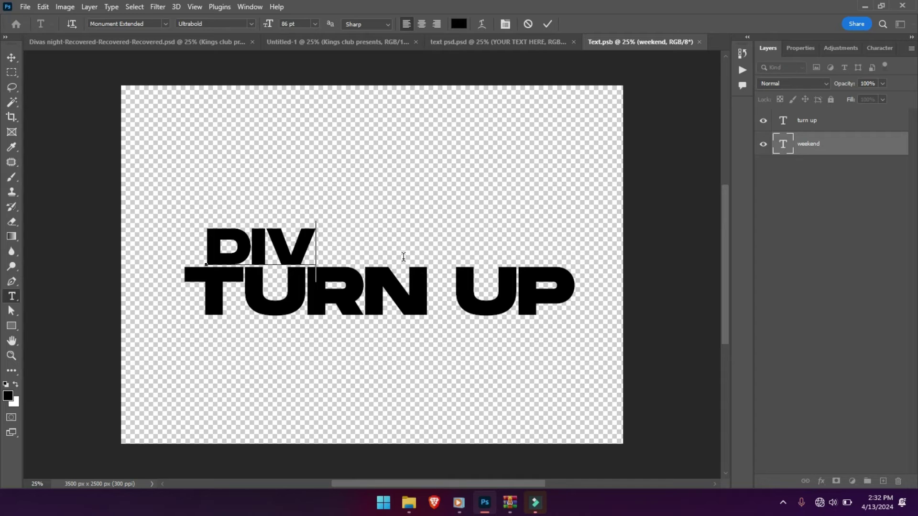
pyautogui.write('as')
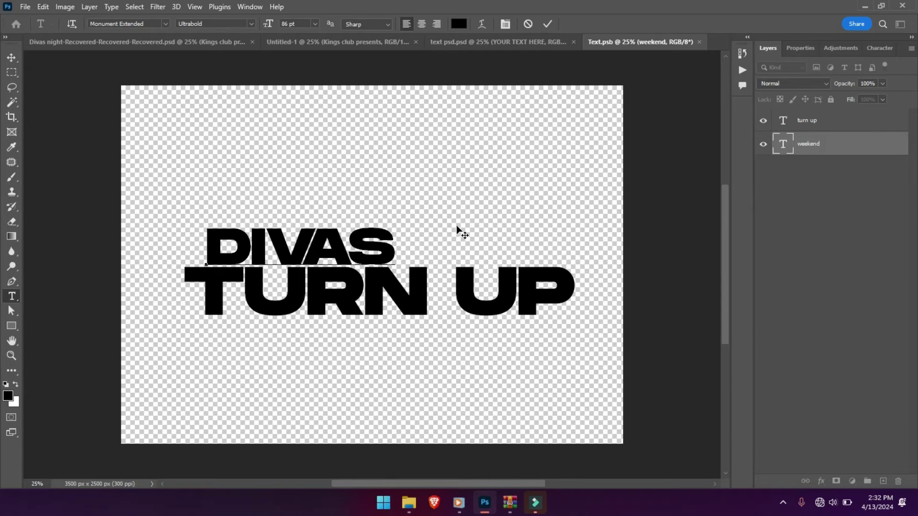
pyautogui.click(549, 24)
# Replace the TURN UP text with NIGHT.
pyautogui.click(364, 310)
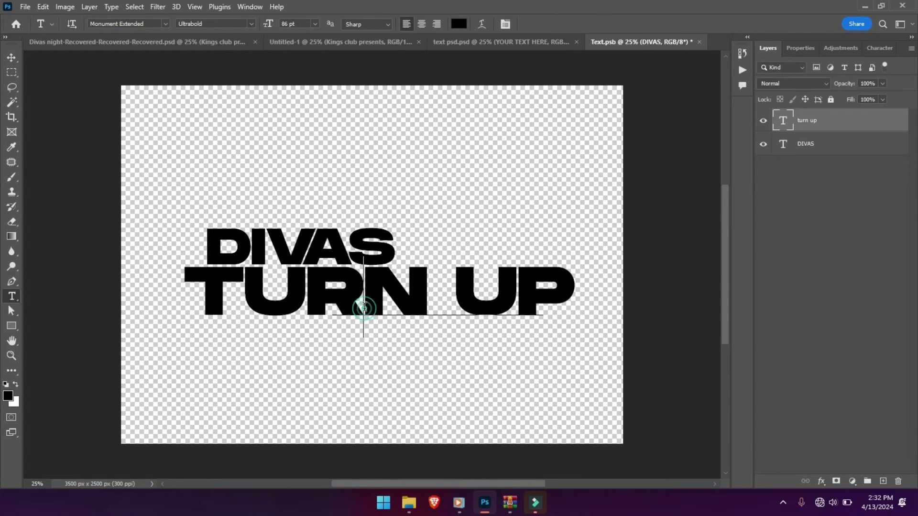
pyautogui.hotkey('ctrl', 'a')
pyautogui.write('N')
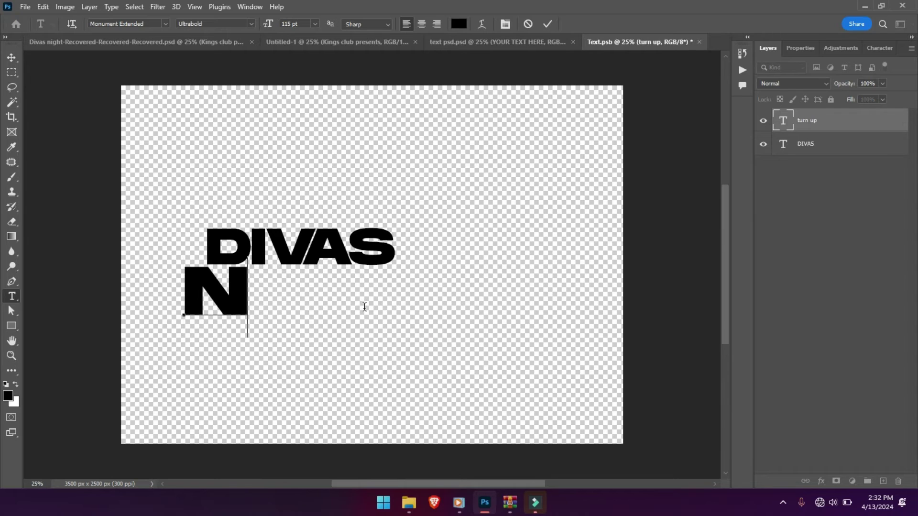
pyautogui.write('GH')
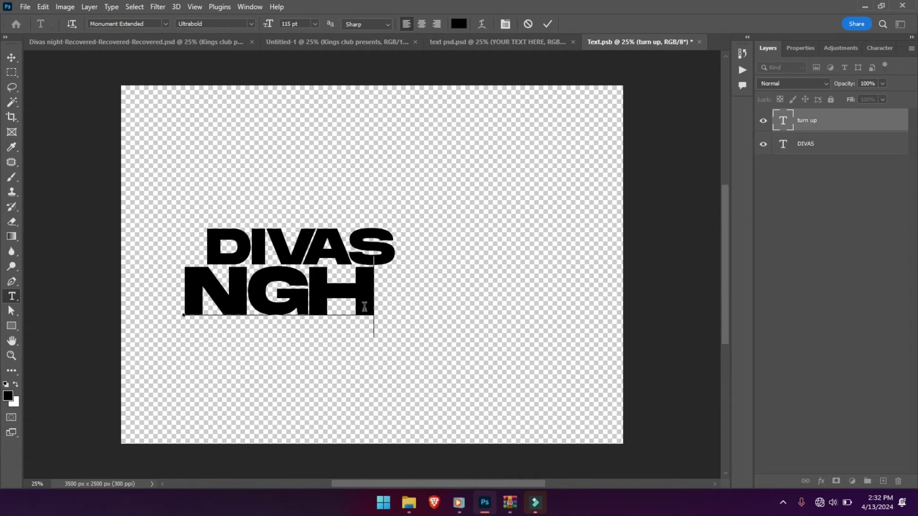
pyautogui.press('BackSpace')
pyautogui.press('BackSpace')
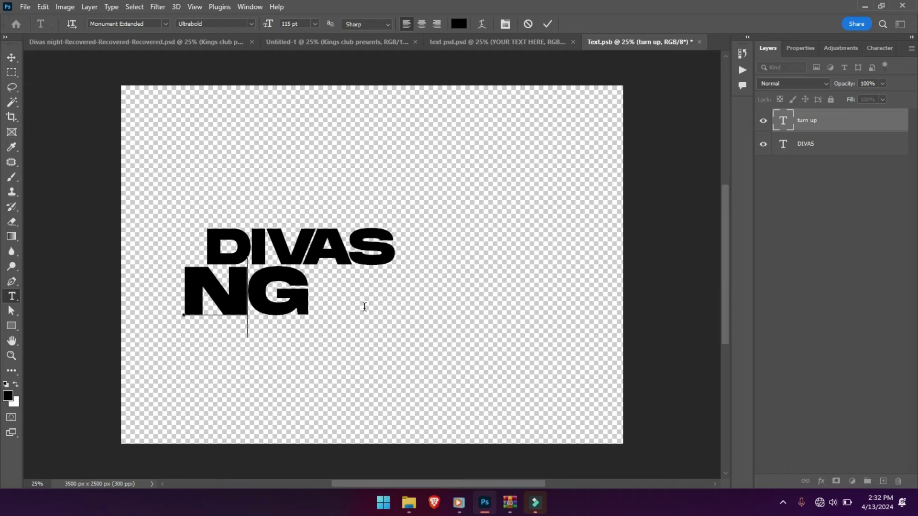
pyautogui.write('IGHT')
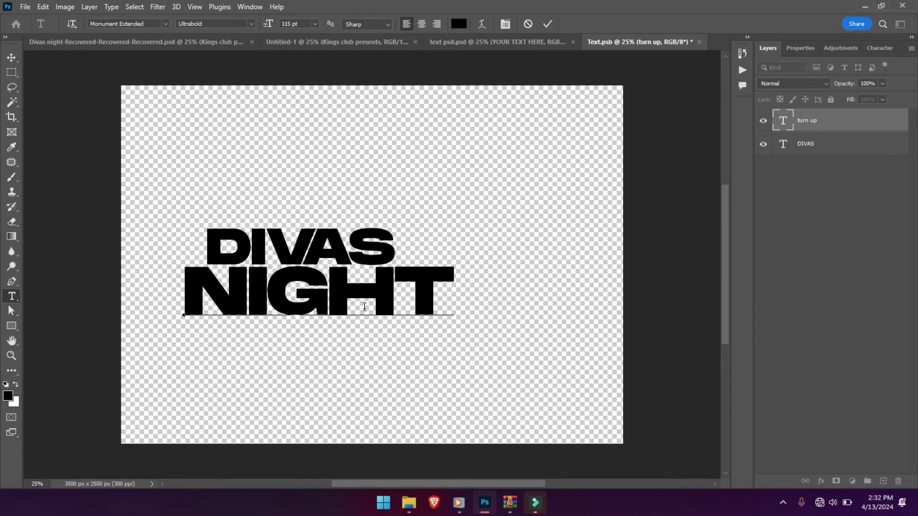
pyautogui.hotkey('ctrl', 'Return')
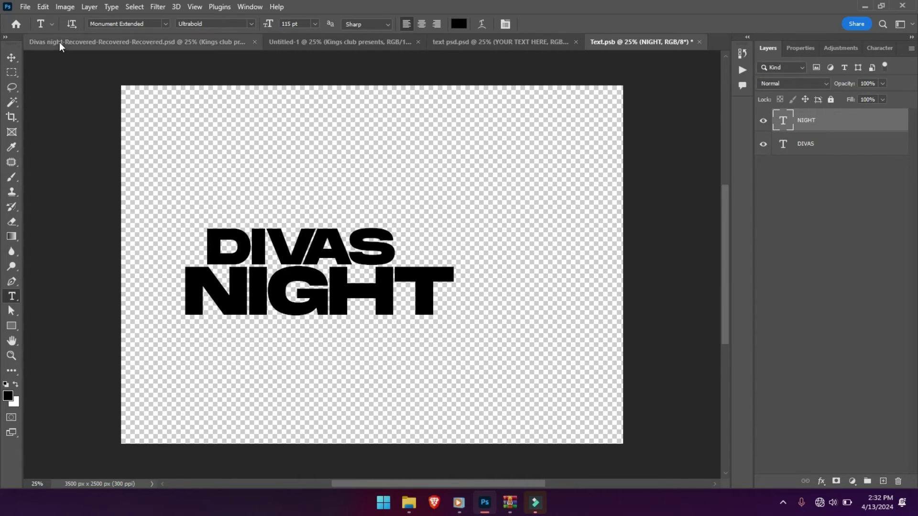
# Enlarge DIVAS to span NIGHT's width and line it up with NIGHT.
pyautogui.click(12, 57)
pyautogui.click(301, 246)
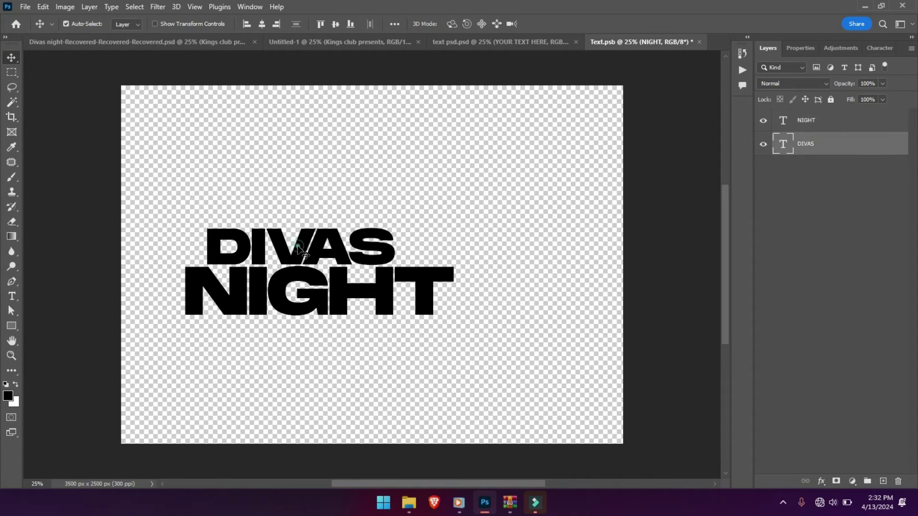
pyautogui.hotkey('ctrl', 't')
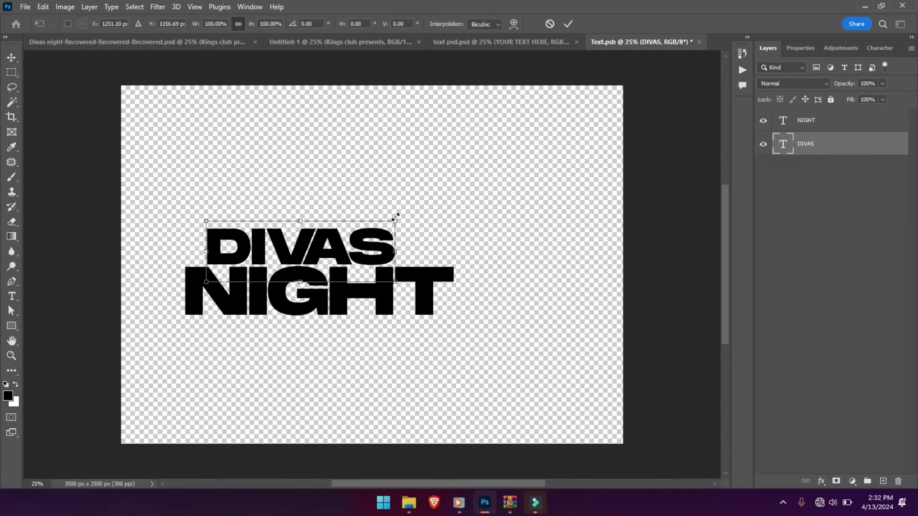
pyautogui.moveTo(396, 216); pyautogui.dragTo(460, 196)
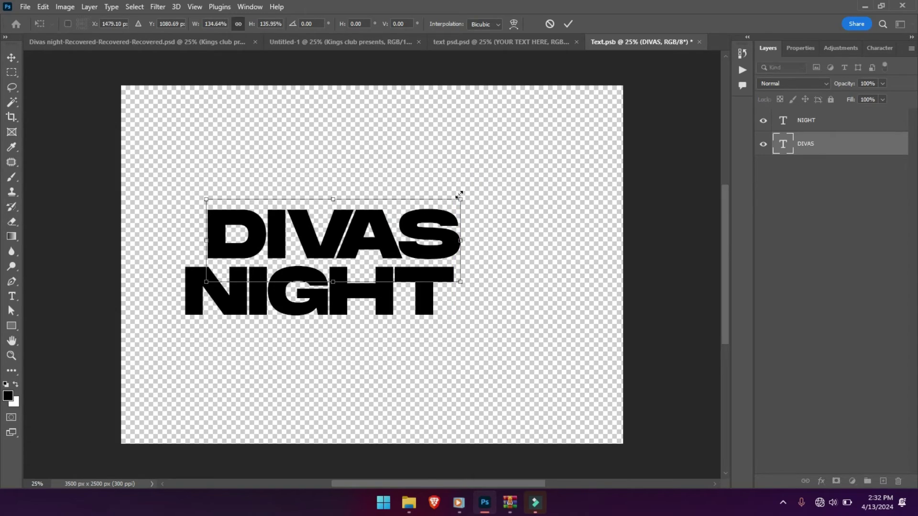
pyautogui.moveTo(328, 246); pyautogui.dragTo(313, 246)
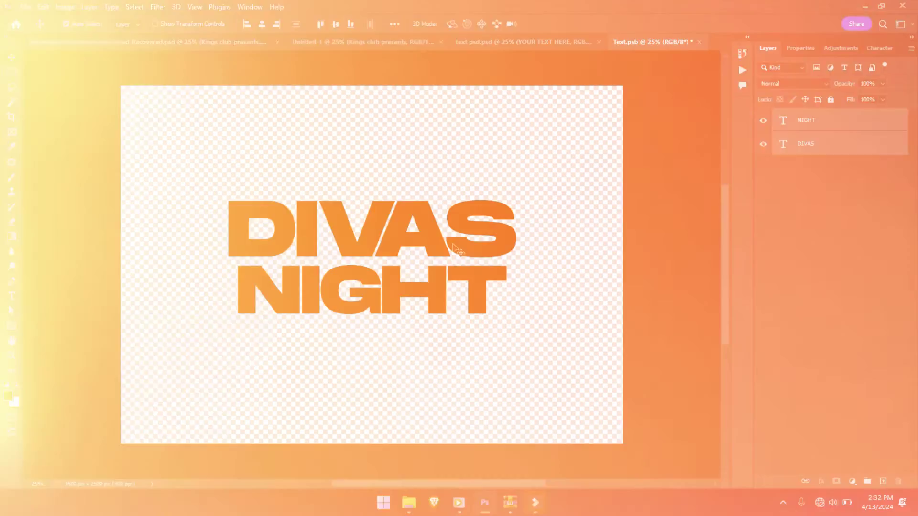
pyautogui.click(445, 342)
pyautogui.click(432, 294)
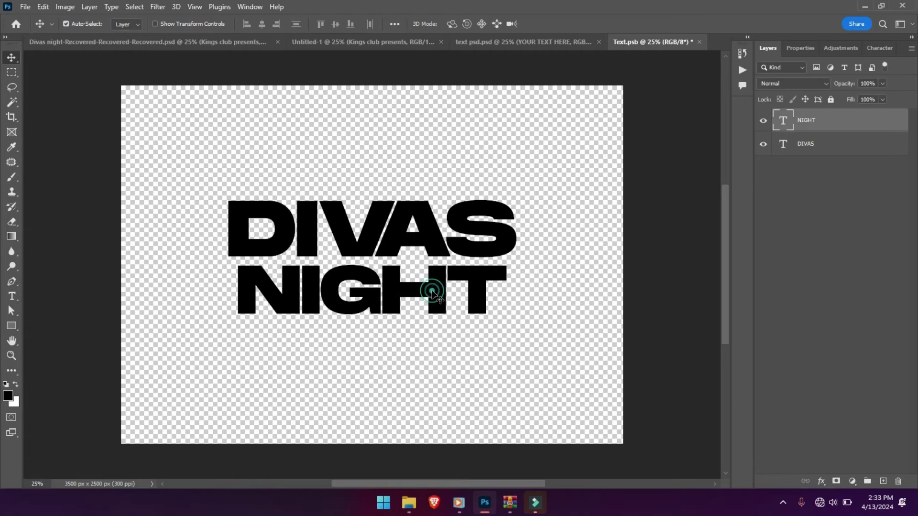
# Raise NIGHT closer to DIVAS, save the smart object, and drag the gold artwork toward the flyer.
pyautogui.hotkey('shift', 'Up')
pyautogui.hotkey('shift', 'Up')
pyautogui.hotkey('shift', 'Up')
pyautogui.hotkey('shift', 'Up')
pyautogui.hotkey('shift', 'Up')
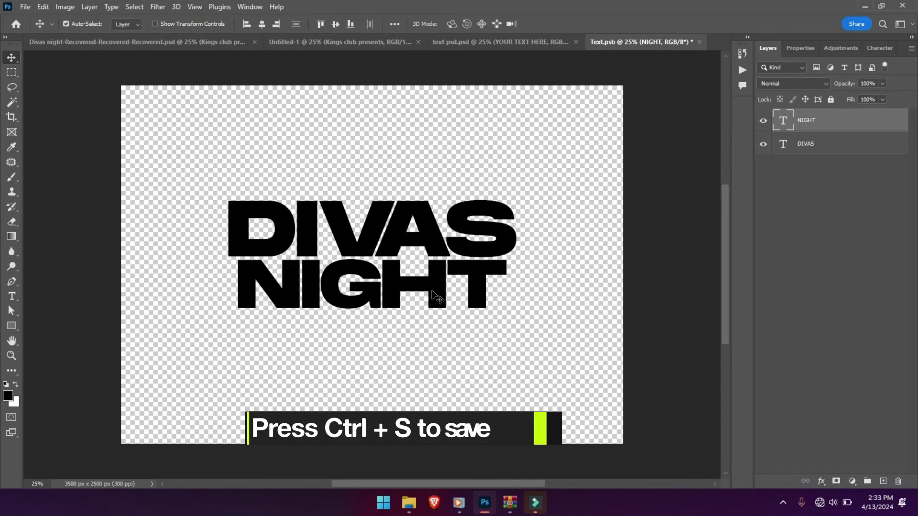
pyautogui.hotkey('shift', 'Up')
pyautogui.hotkey('shift', 'Up')
pyautogui.hotkey('ctrl', 's')
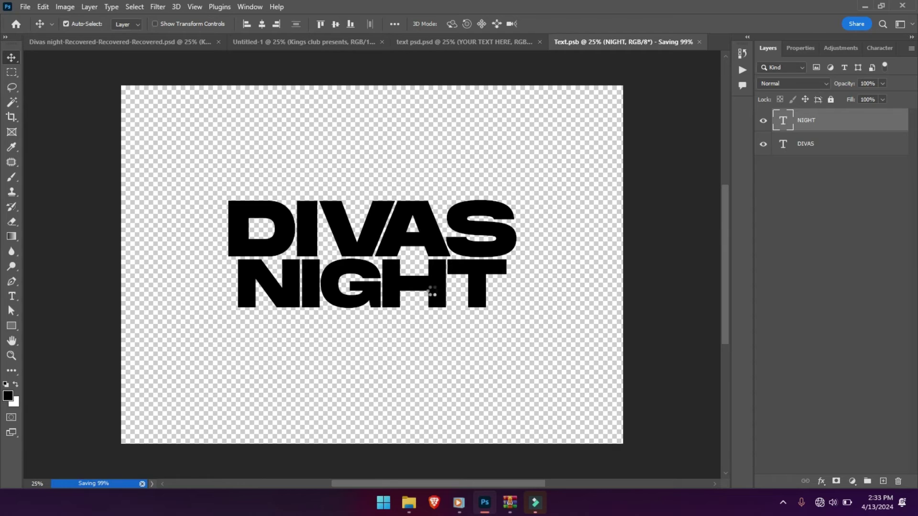
pyautogui.click(528, 47)
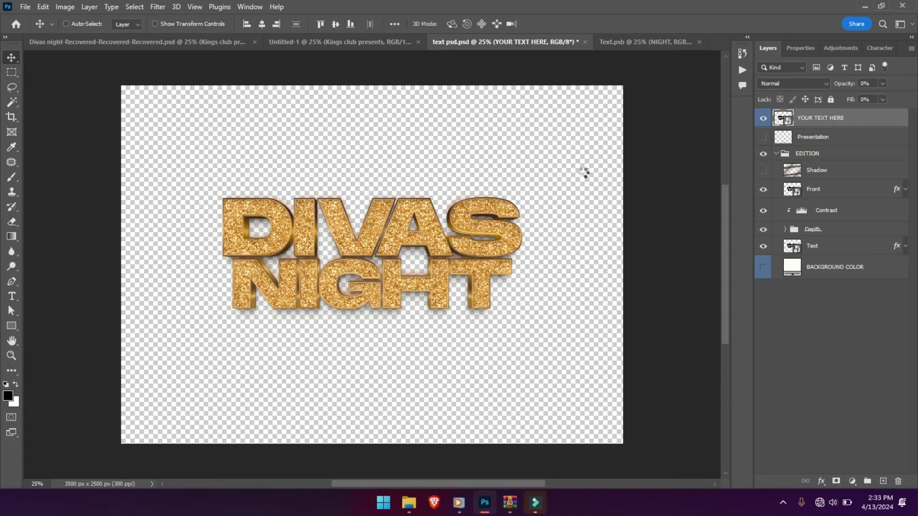
pyautogui.moveTo(466, 246); pyautogui.dragTo(418, 82)
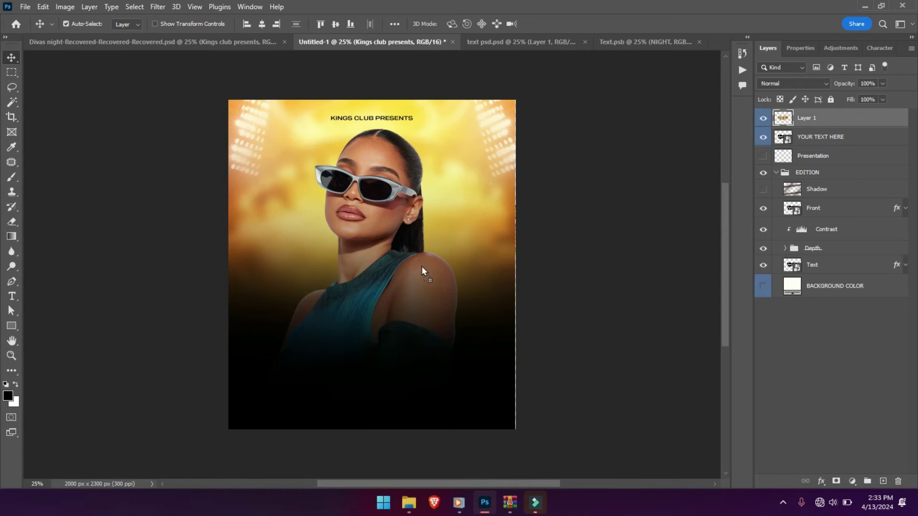
# Place the DIVAS NIGHT artwork on the flyer and move its layer above Layer 2.
pyautogui.moveTo(420, 279); pyautogui.dragTo(418, 296)
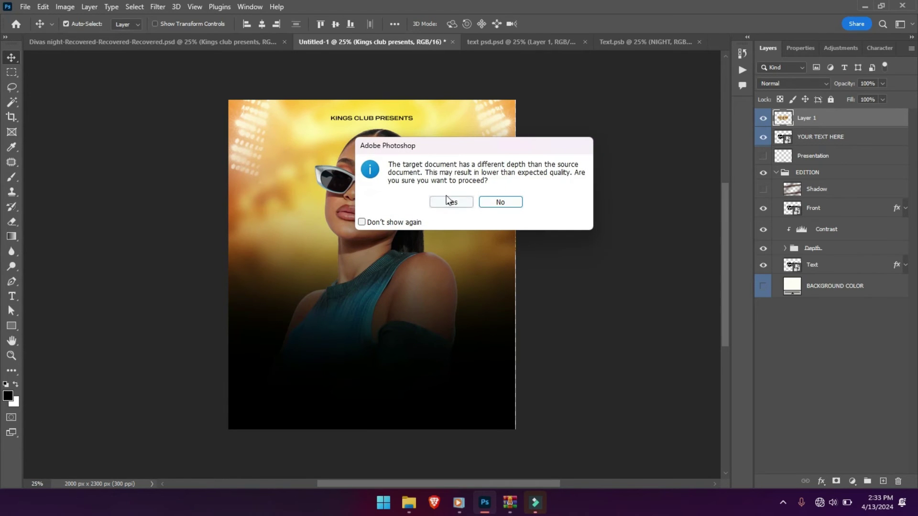
pyautogui.click(451, 203)
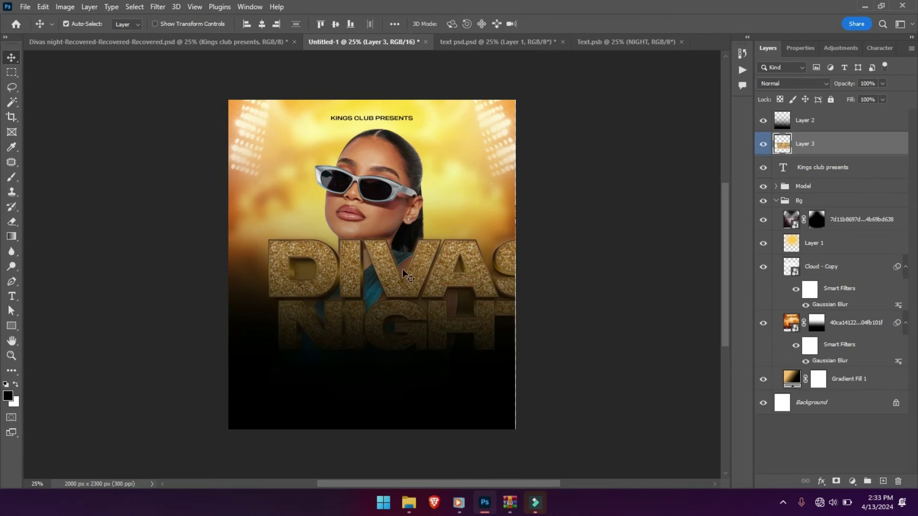
pyautogui.moveTo(818, 156); pyautogui.dragTo(815, 116)
# Shrink DIVAS NIGHT to the flyer width, then enlarge it to about 107%.
pyautogui.hotkey('ctrl', 't')
pyautogui.hotkey('ctrl', '-')
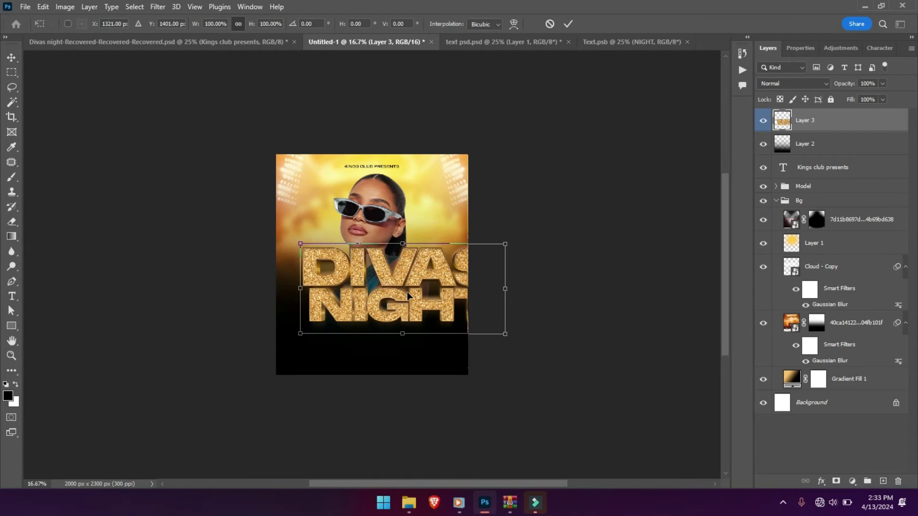
pyautogui.moveTo(510, 295); pyautogui.dragTo(436, 306)
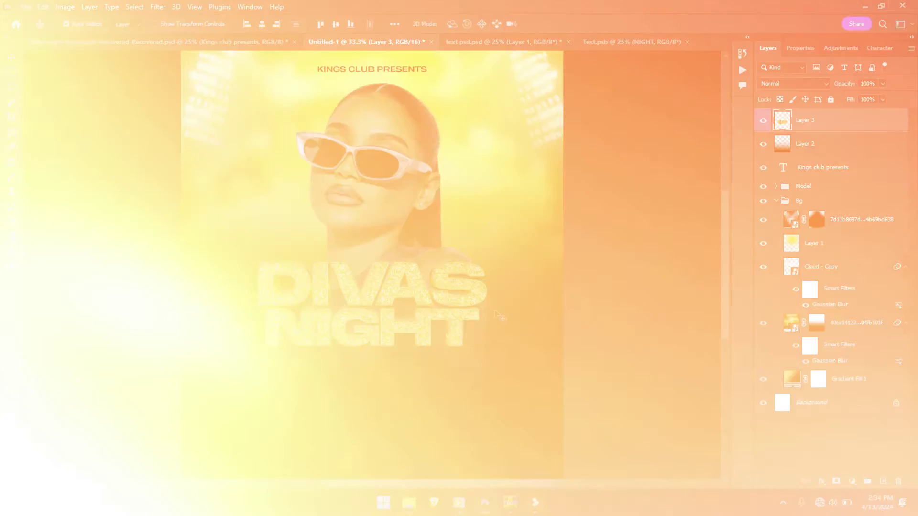
pyautogui.hotkey('ctrl', 't')
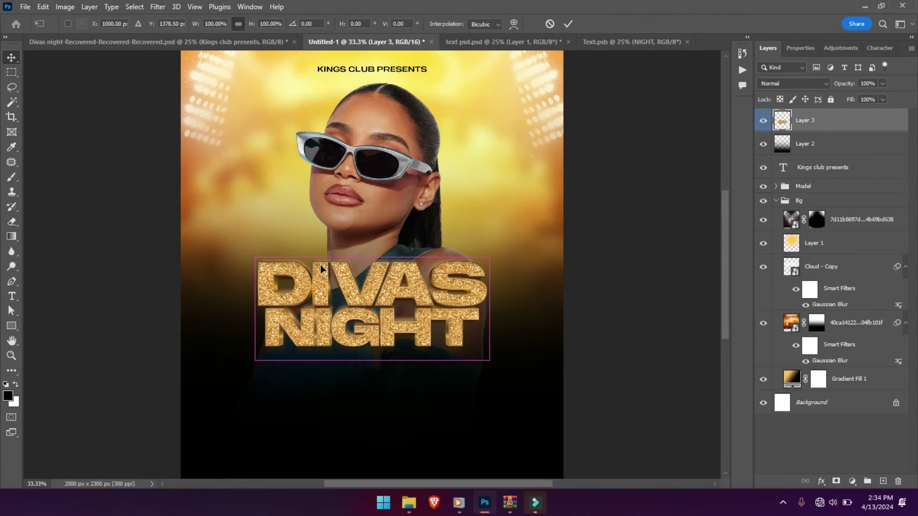
pyautogui.moveTo(372, 363); pyautogui.dragTo(373, 368)
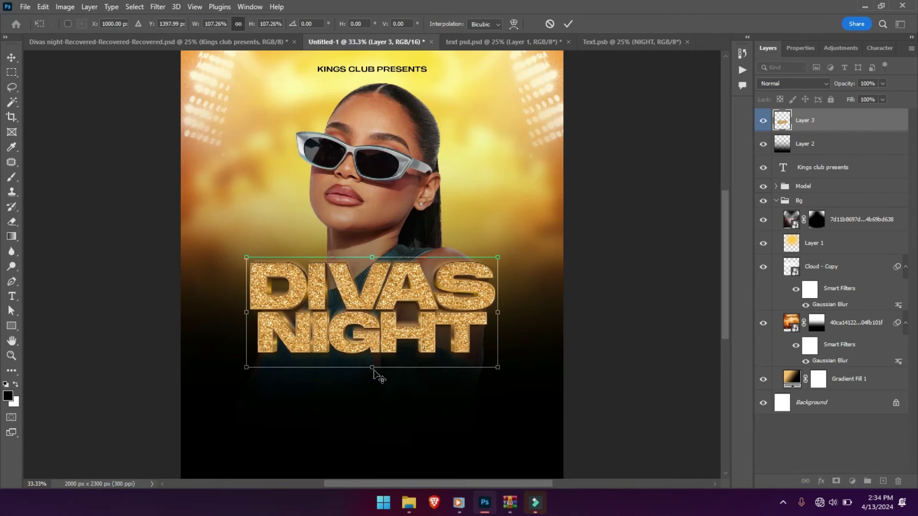
pyautogui.press('Return')
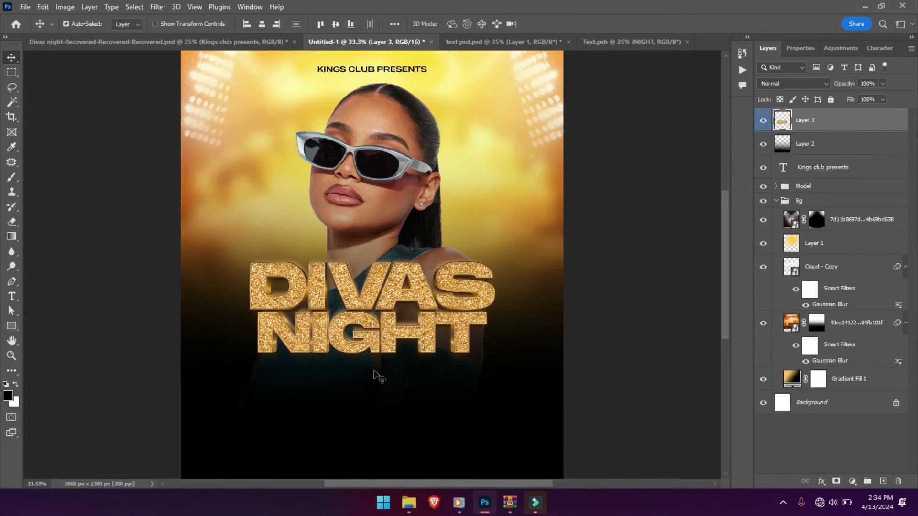
# Scale the Model group portrait down to about 92% and reselect the DIVAS NIGHT layer.
pyautogui.click(809, 192)
pyautogui.hotkey('ctrl', 't')
pyautogui.hotkey('ctrl', '-')
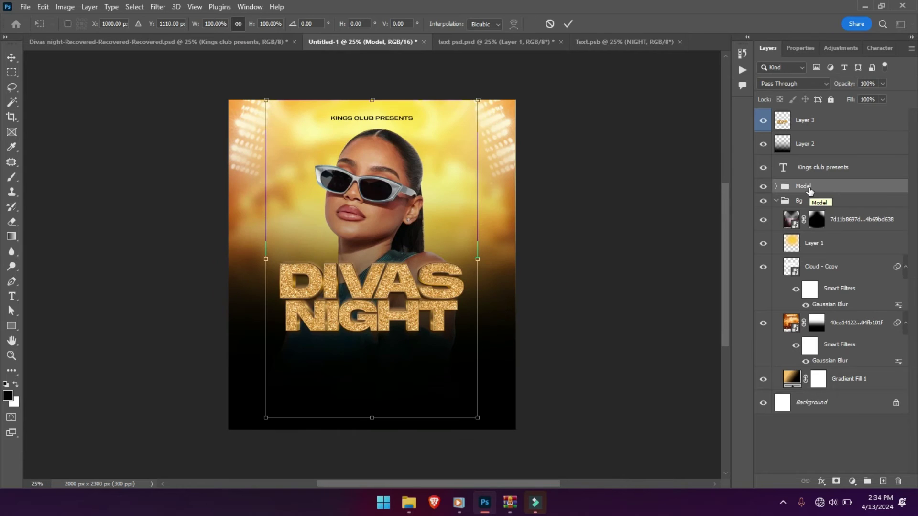
pyautogui.click(370, 418)
pyautogui.moveTo(370, 417); pyautogui.dragTo(366, 393)
pyautogui.press('Return')
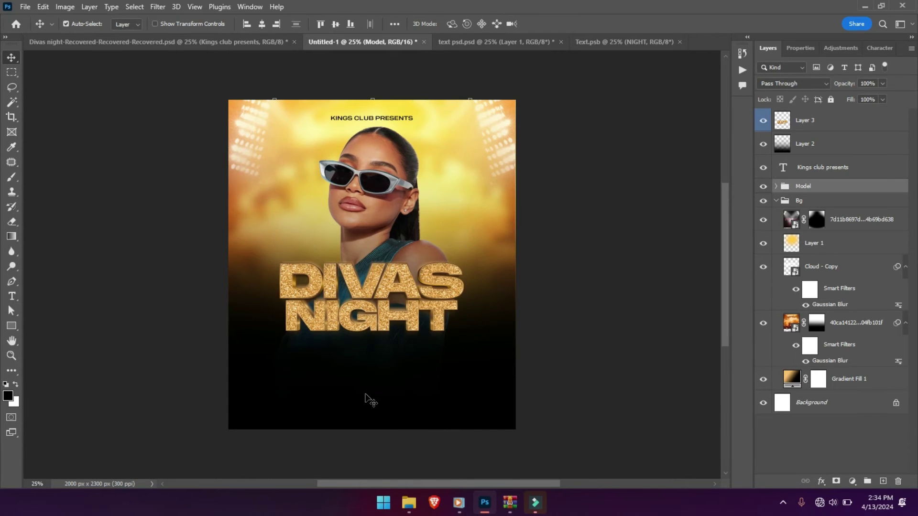
pyautogui.hotkey('ctrl', '+')
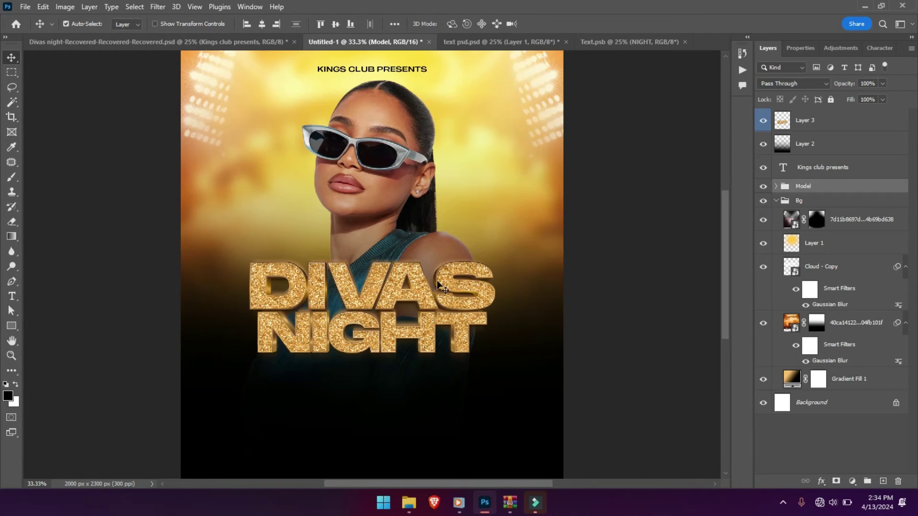
pyautogui.click(777, 117)
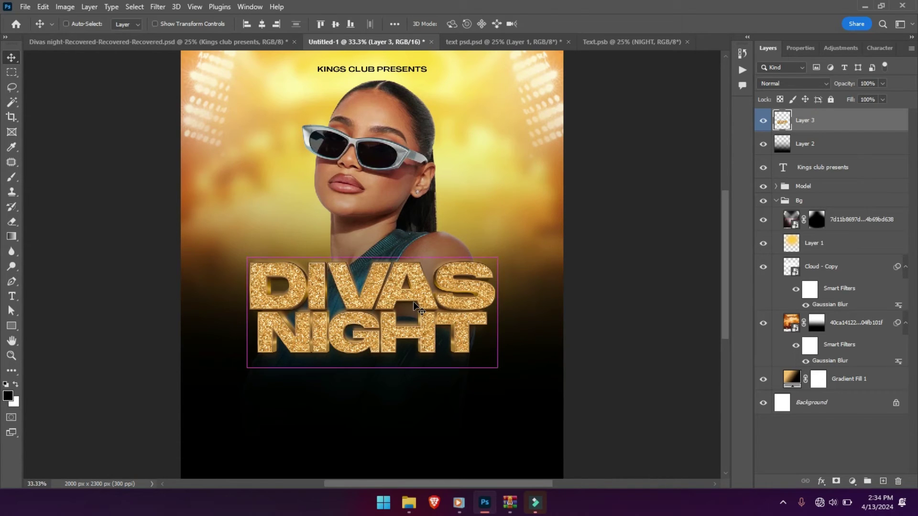
pyautogui.hotkey('ctrl', 't')
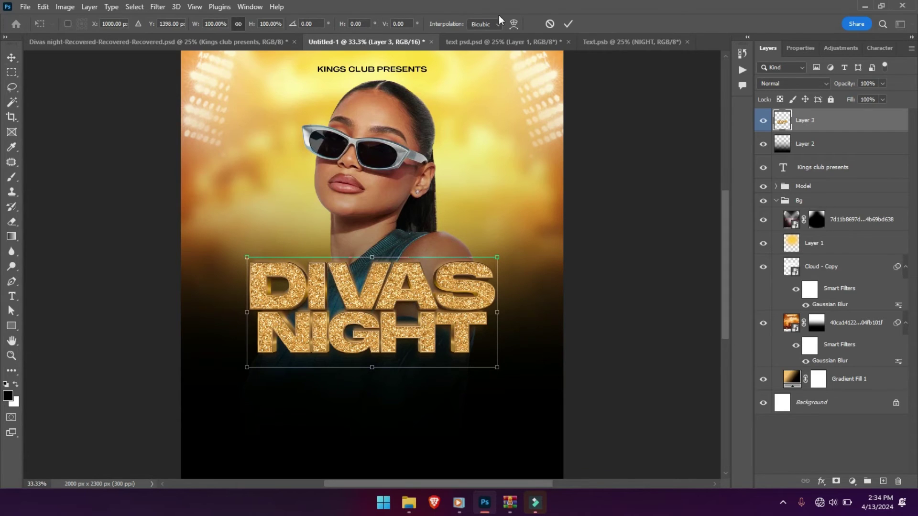
# Warp the DIVAS NIGHT title with the Arc preset at Bend 12.
pyautogui.click(514, 25)
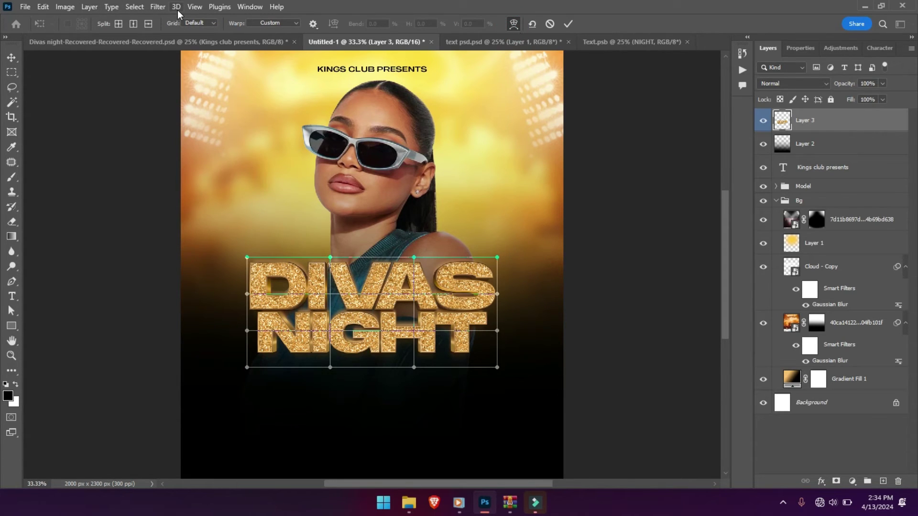
pyautogui.click(266, 23)
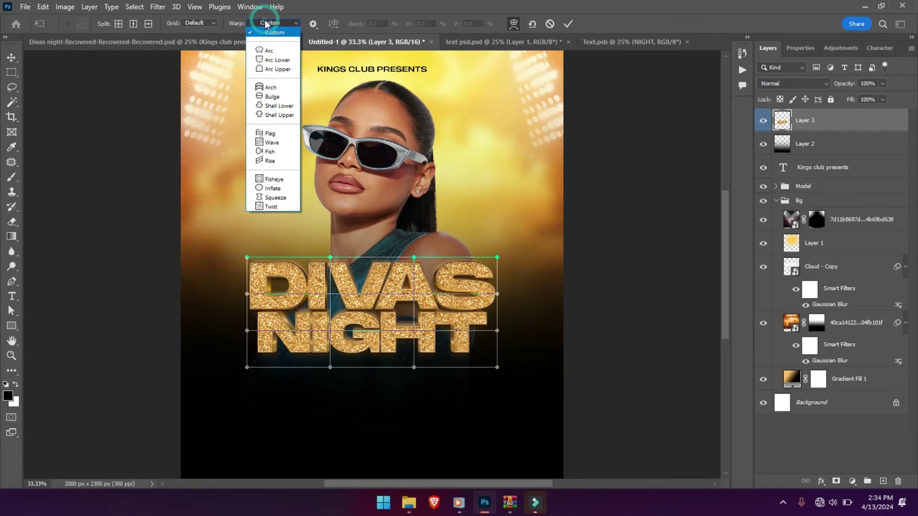
pyautogui.click(268, 51)
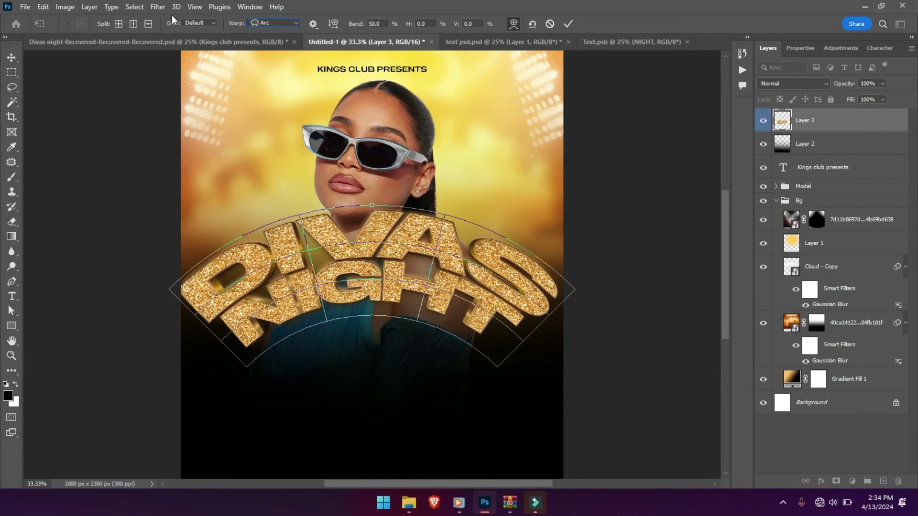
pyautogui.click(383, 23)
pyautogui.write('10')
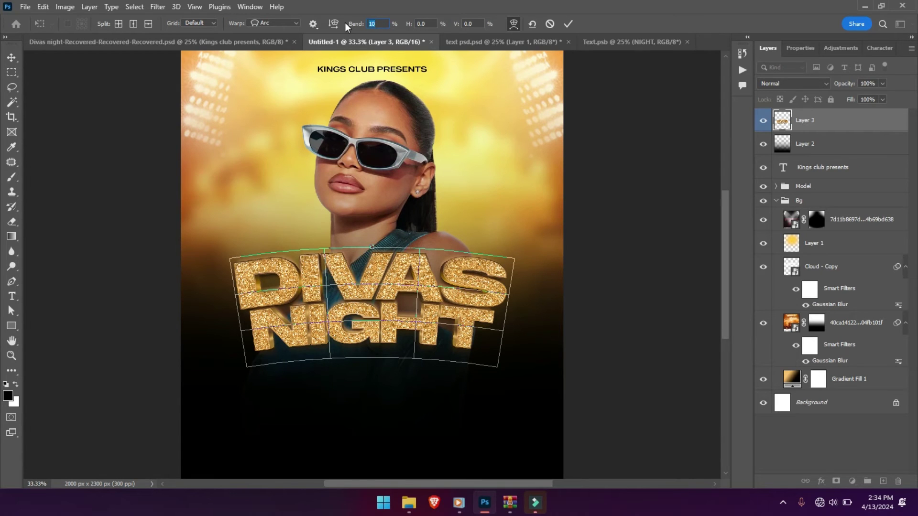
pyautogui.write('20')
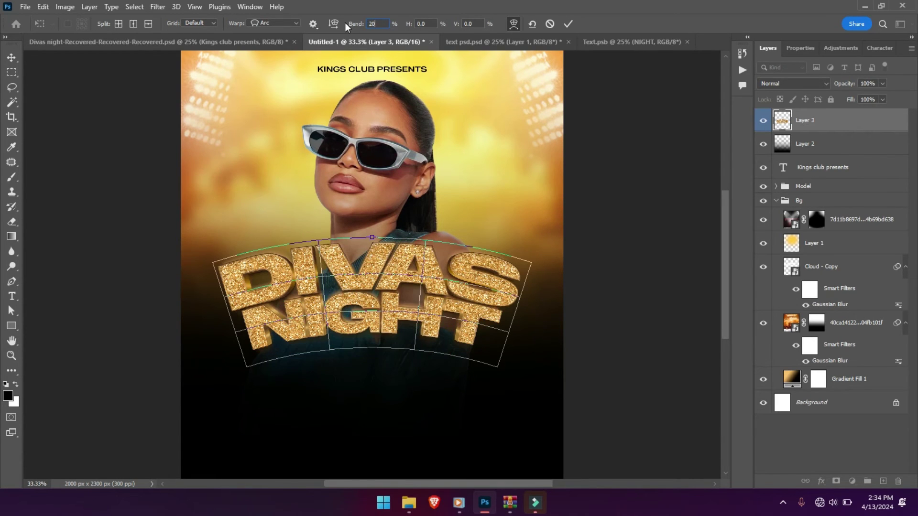
pyautogui.write('1')
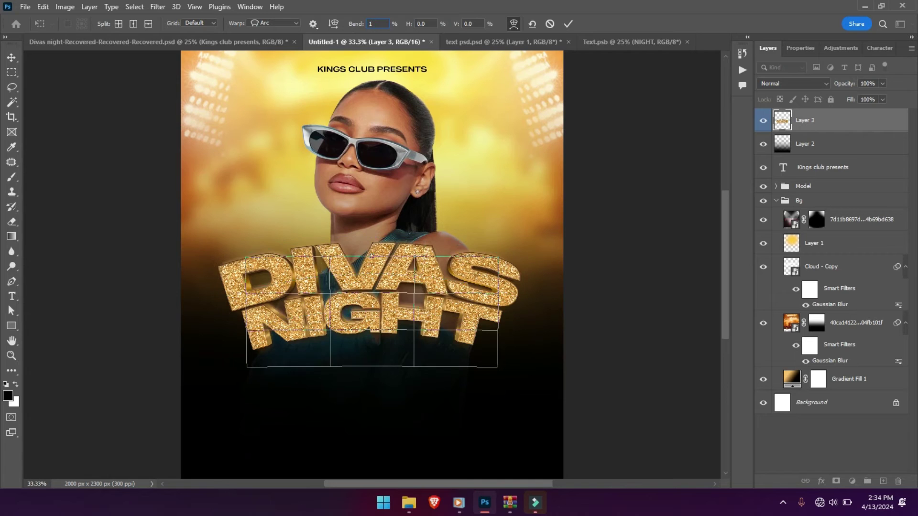
pyautogui.write('5')
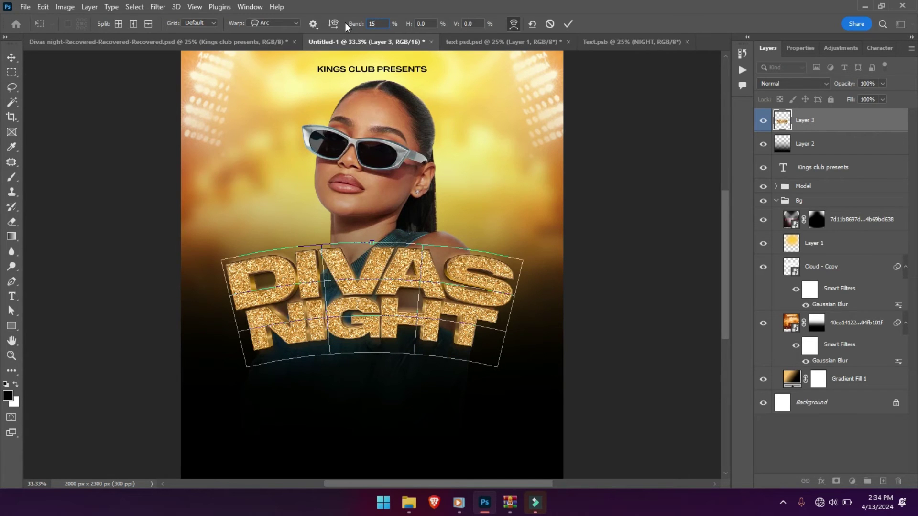
pyautogui.write('12')
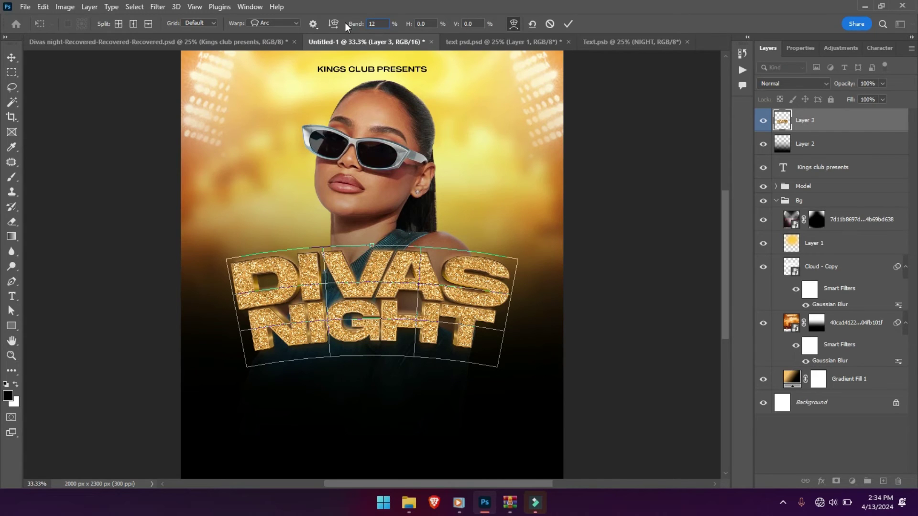
pyautogui.press('Return')
# Commit the arched title and drag the PES 5 / SNOOKER / MUSIC list to the upper left.
pyautogui.click(565, 24)
pyautogui.click(157, 42)
pyautogui.moveTo(224, 167); pyautogui.dragTo(236, 183)
# Colour the event list text dark maroon #2f0500 and commit it.
pyautogui.doubleClick(222, 173)
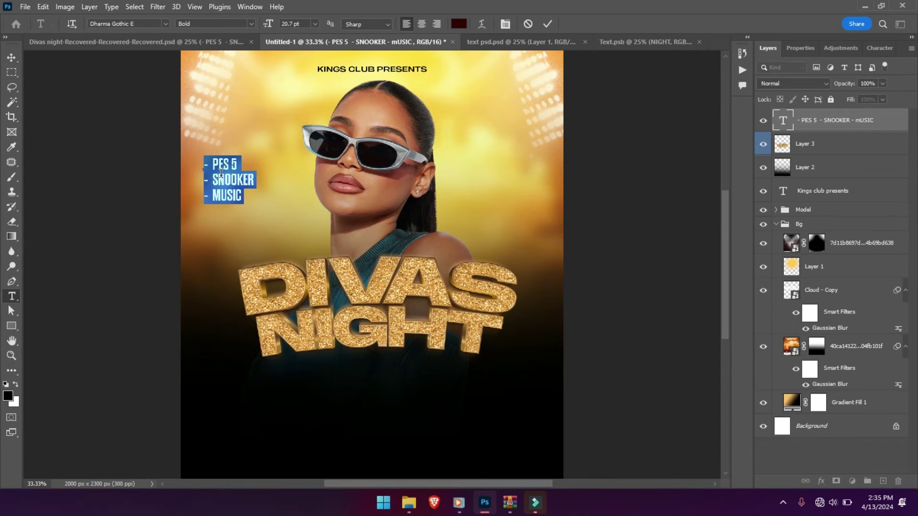
pyautogui.hotkey('ctrl', 'h')
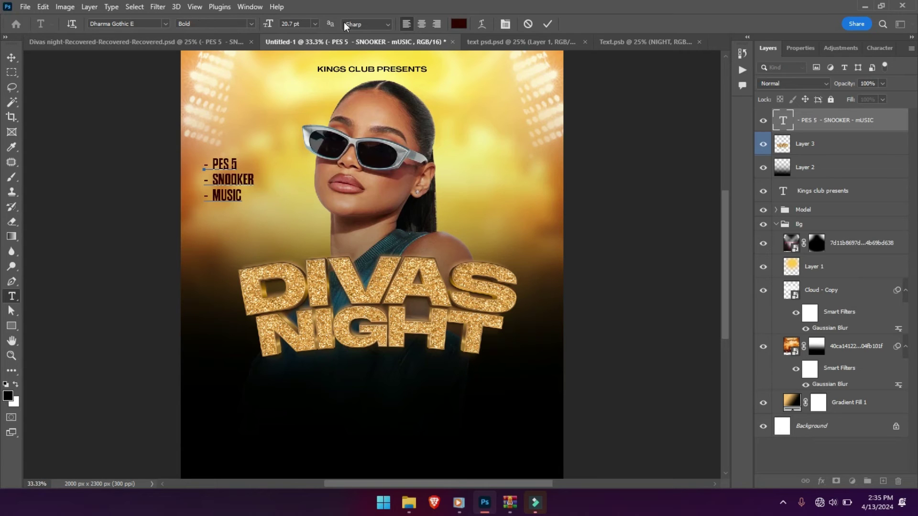
pyautogui.click(458, 23)
pyautogui.click(828, 399)
pyautogui.click(874, 213)
pyautogui.click(547, 25)
# Paste the wednesday 10th April 2024 date text and zoom in on it.
pyautogui.press('v')
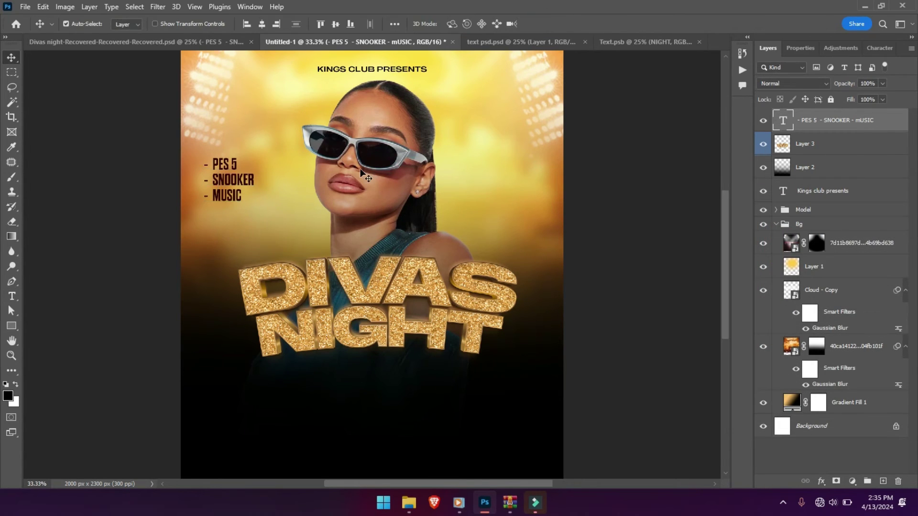
pyautogui.hotkey('ctrl', 'v')
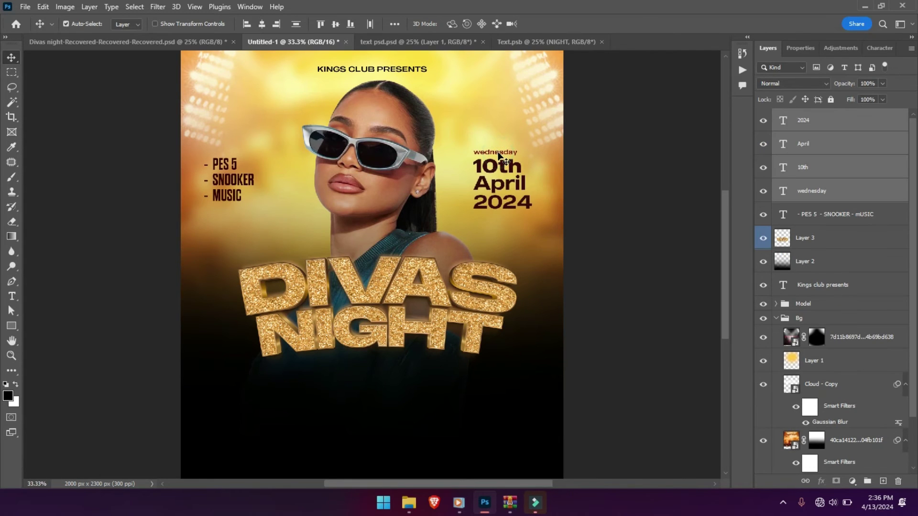
pyautogui.click(571, 154)
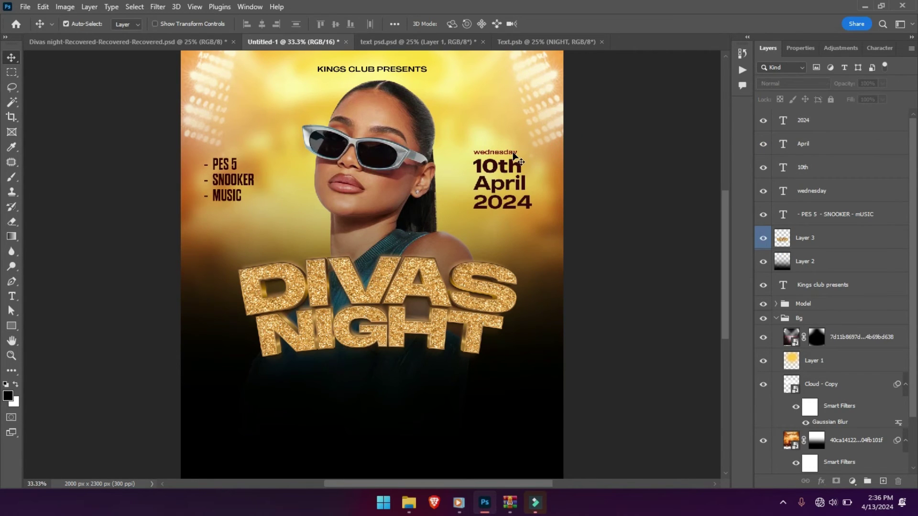
pyautogui.press('z')
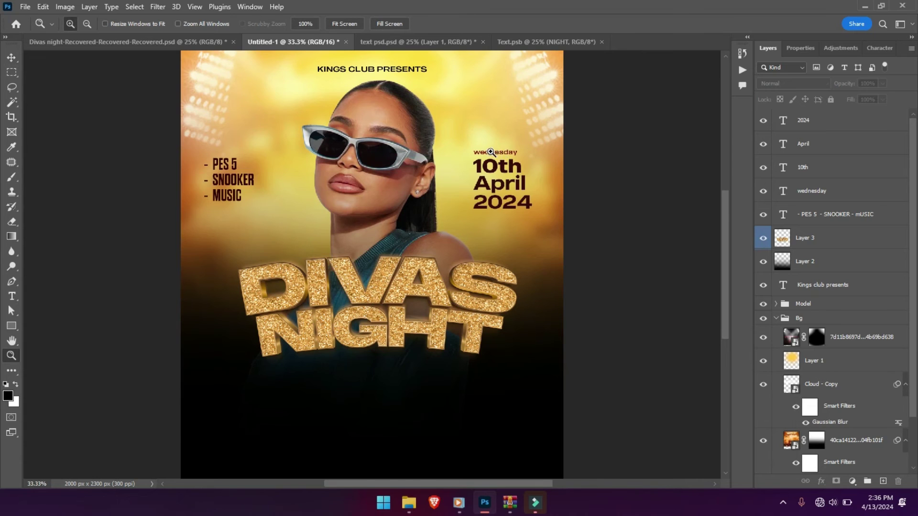
pyautogui.click(502, 152)
pyautogui.click(505, 150)
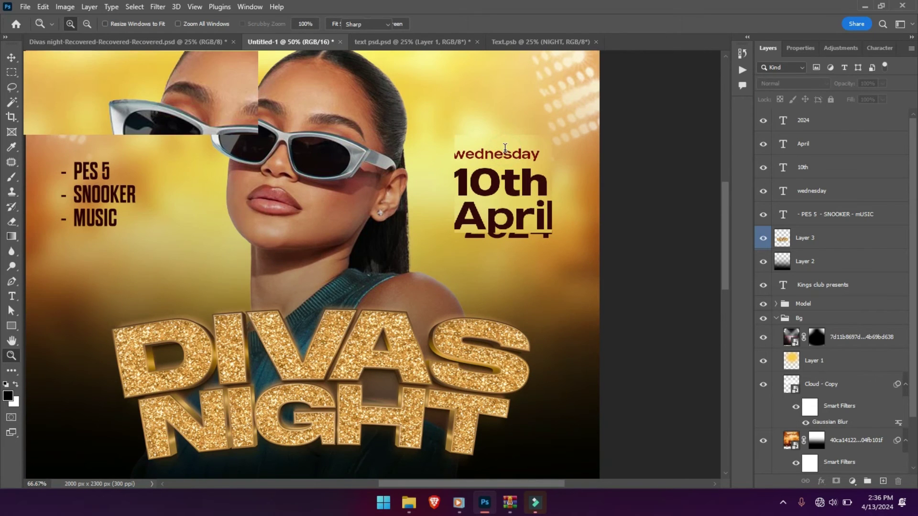
# Recolour the word wednesday maroon and commit the edit.
pyautogui.press('t')
pyautogui.click(504, 152)
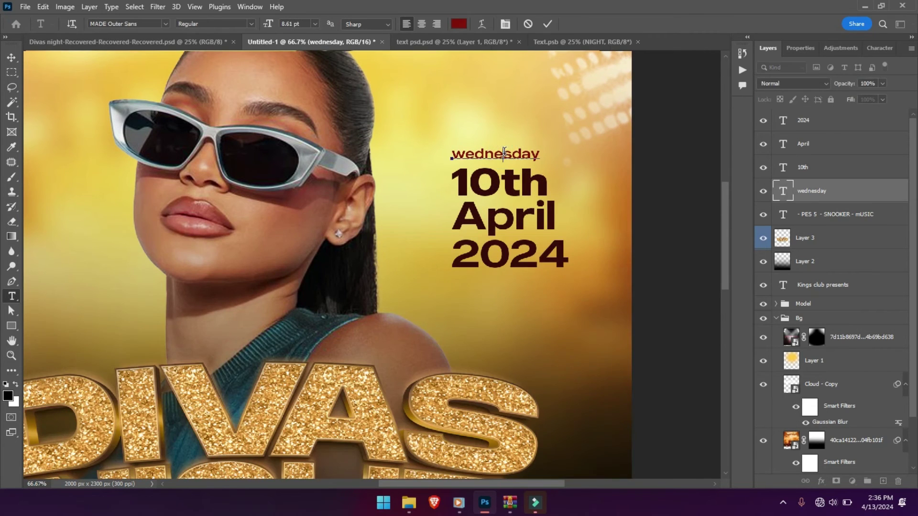
pyautogui.doubleClick(504, 152)
pyautogui.click(457, 24)
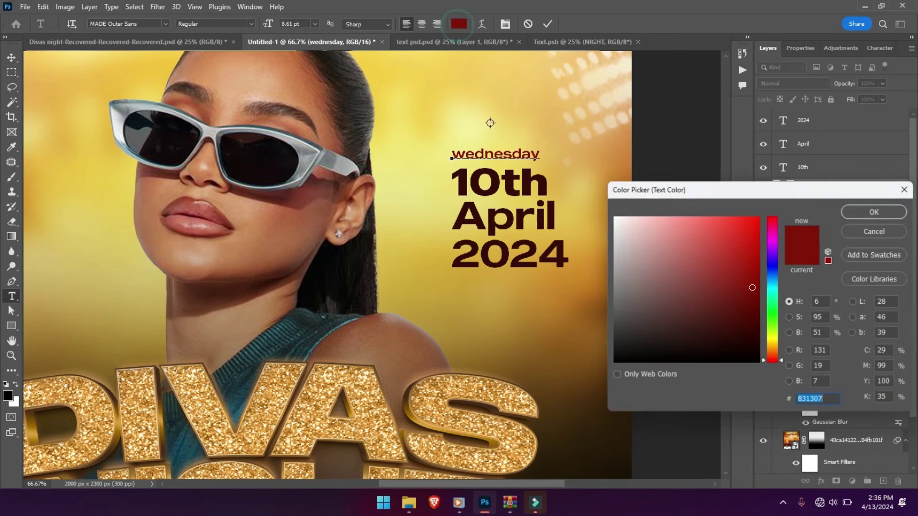
pyautogui.click(826, 398)
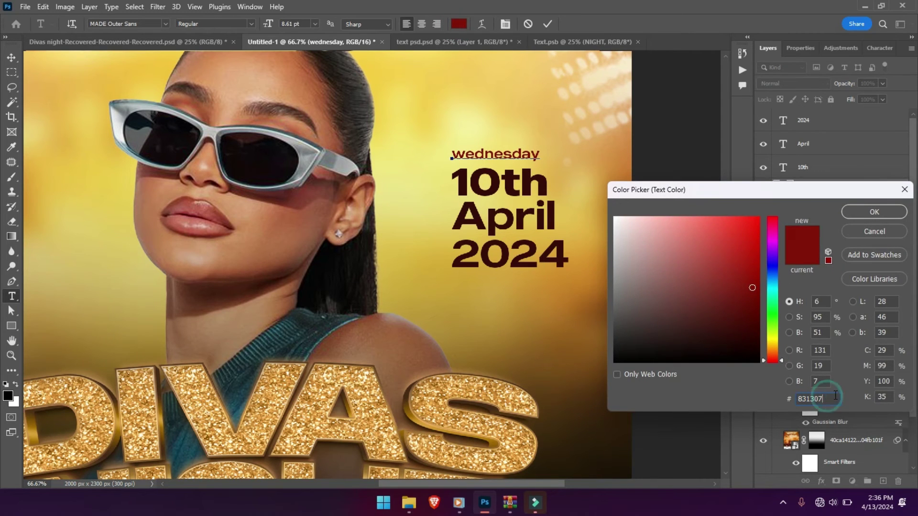
pyautogui.click(863, 214)
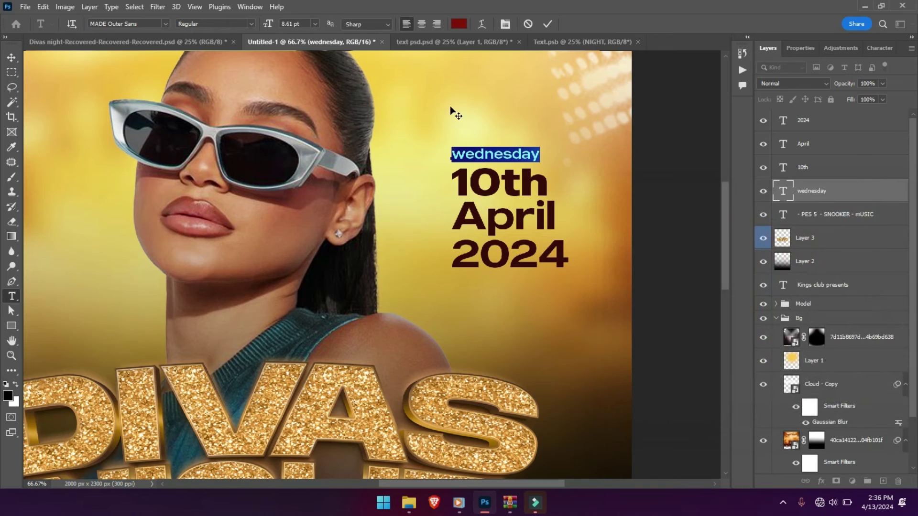
pyautogui.click(136, 23)
pyautogui.click(547, 25)
# Recolour the 10th text maroon and commit the change.
pyautogui.click(500, 176)
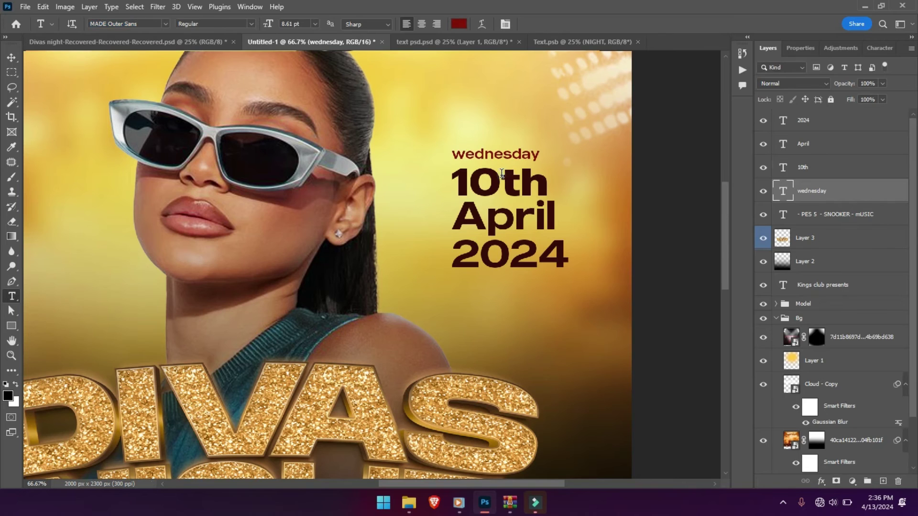
pyautogui.doubleClick(463, 179)
pyautogui.moveTo(469, 180); pyautogui.dragTo(578, 180)
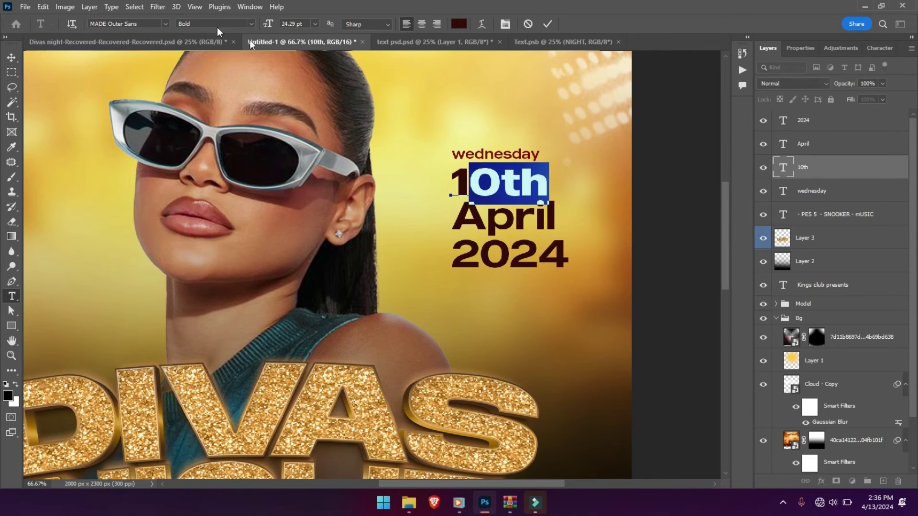
pyautogui.moveTo(470, 185); pyautogui.dragTo(549, 184)
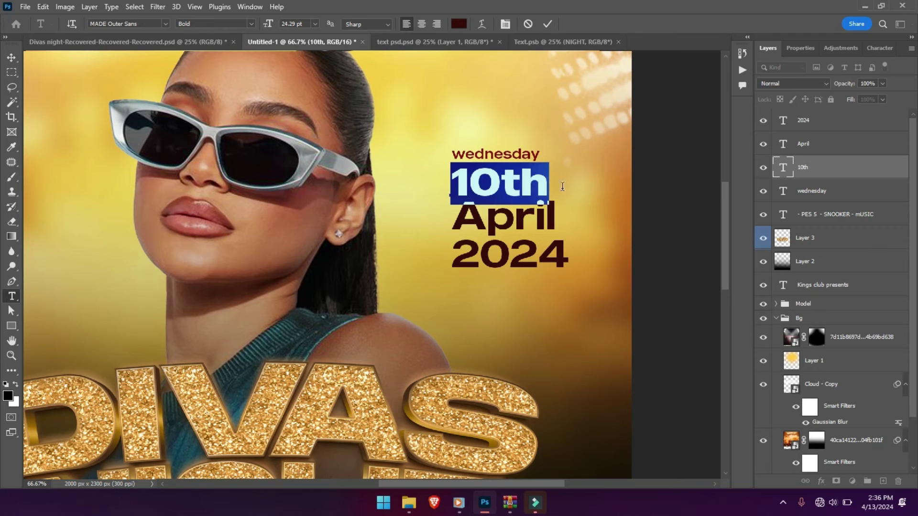
pyautogui.click(459, 24)
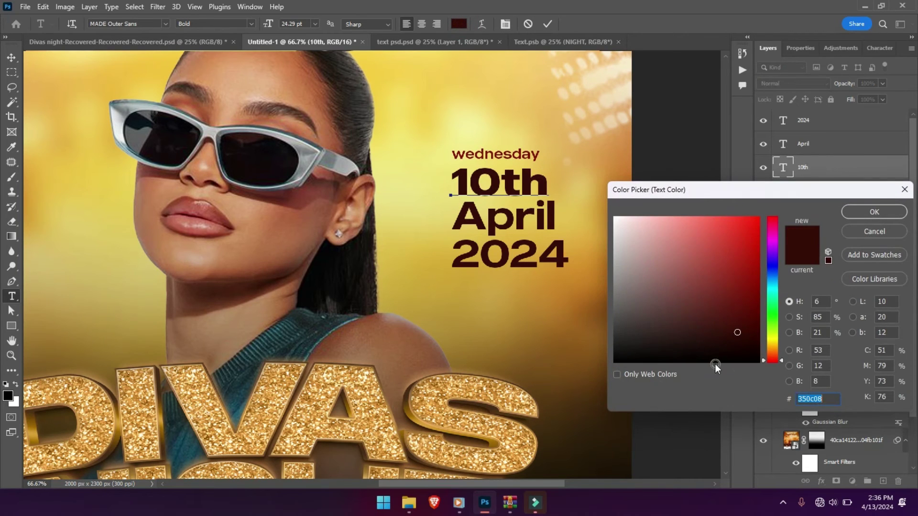
pyautogui.click(830, 401)
pyautogui.click(861, 211)
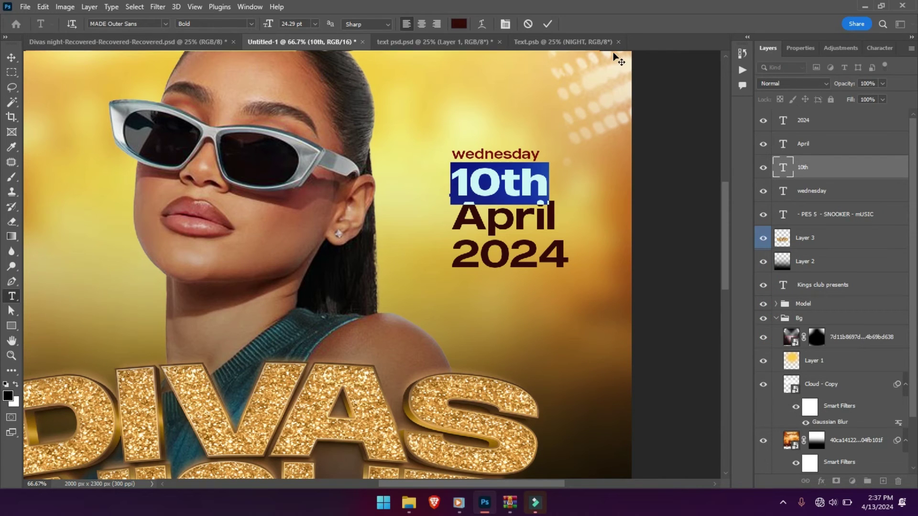
pyautogui.click(548, 24)
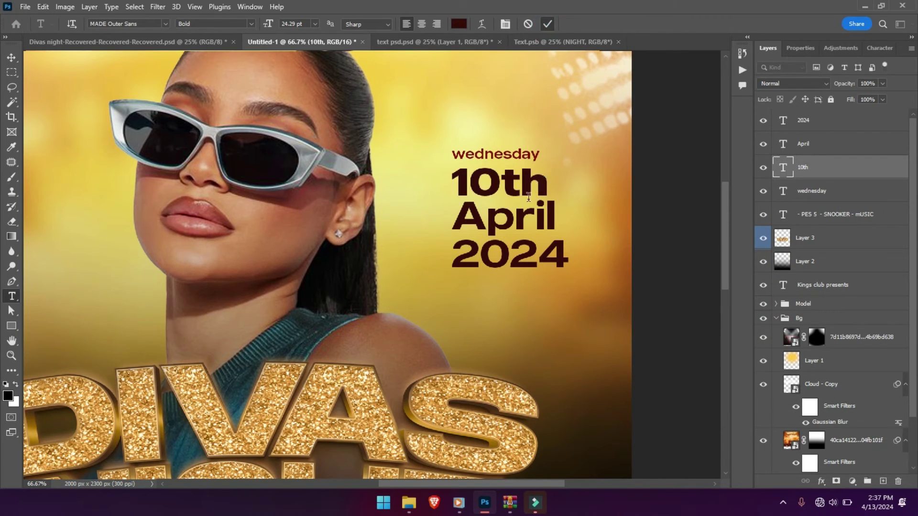
# Edit the April text of the date block and commit it.
pyautogui.click(508, 218)
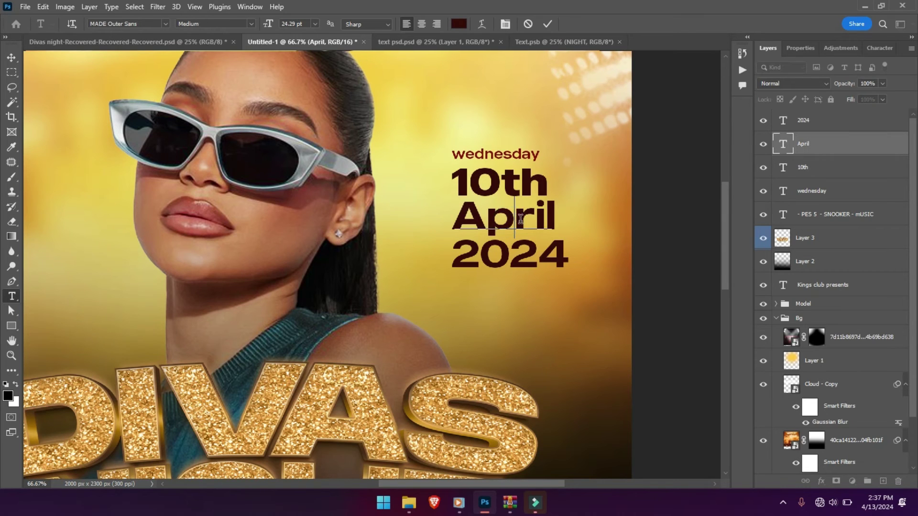
pyautogui.moveTo(514, 218); pyautogui.dragTo(451, 218)
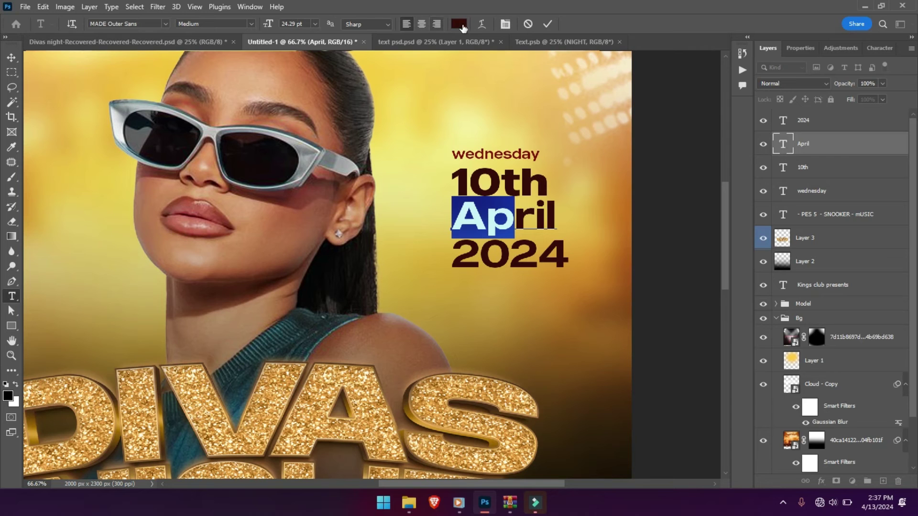
pyautogui.click(547, 24)
pyautogui.scroll(2, 549, 273)
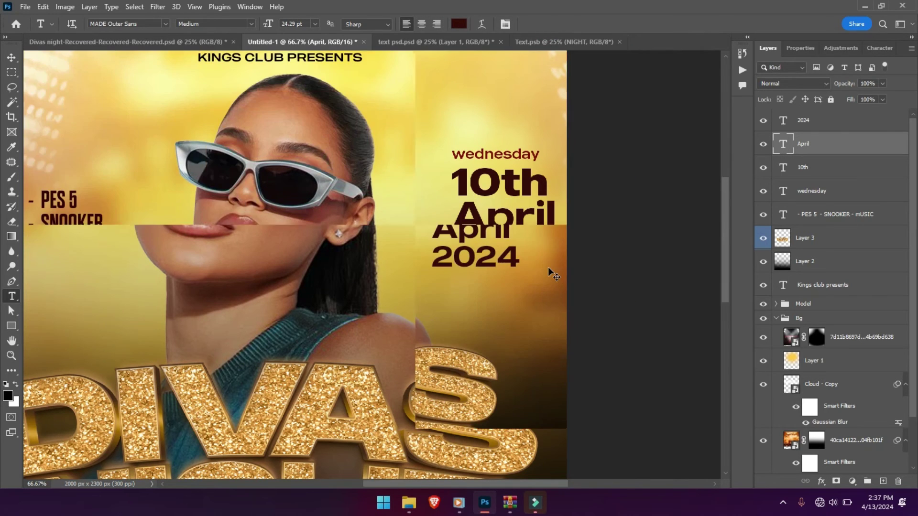
pyautogui.scroll(-4, 547, 267)
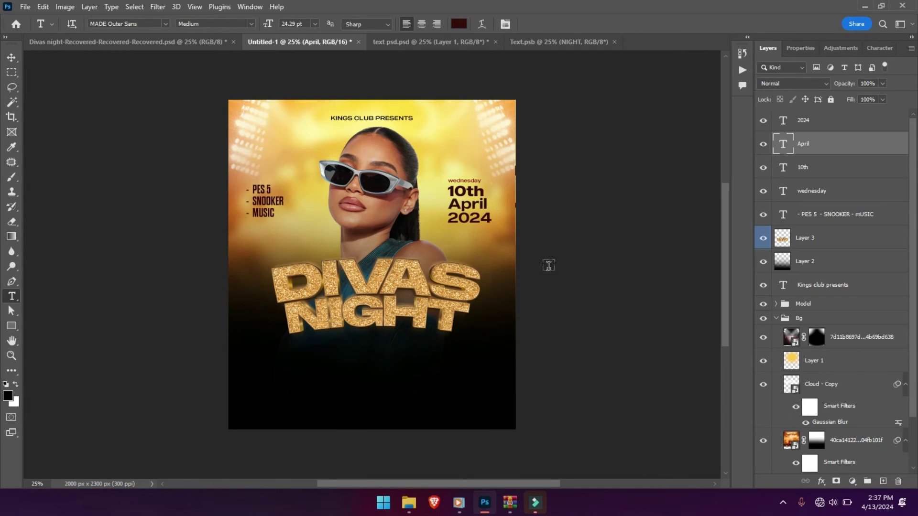
pyautogui.click(349, 345)
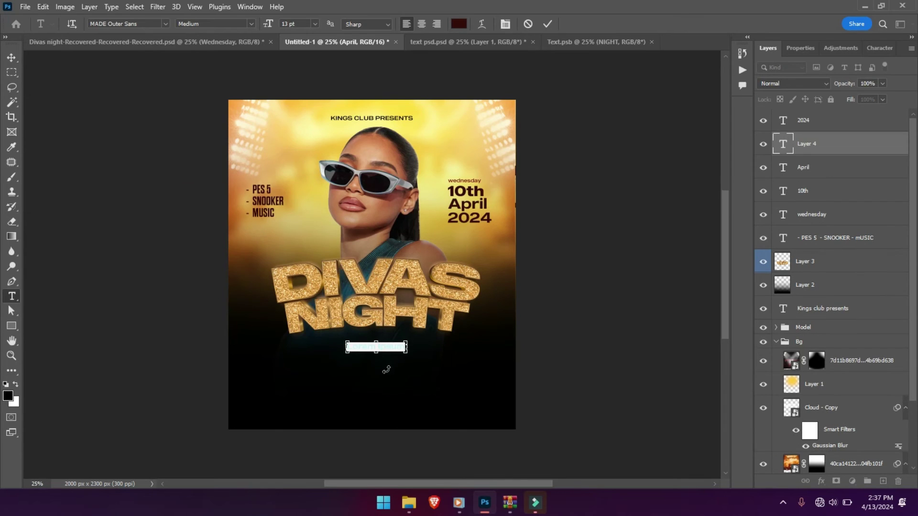
# Paste the white Vladimir Script 55 pt Wednesday text and commit it.
pyautogui.hotkey('ctrl', '+')
pyautogui.write('Wednesday')
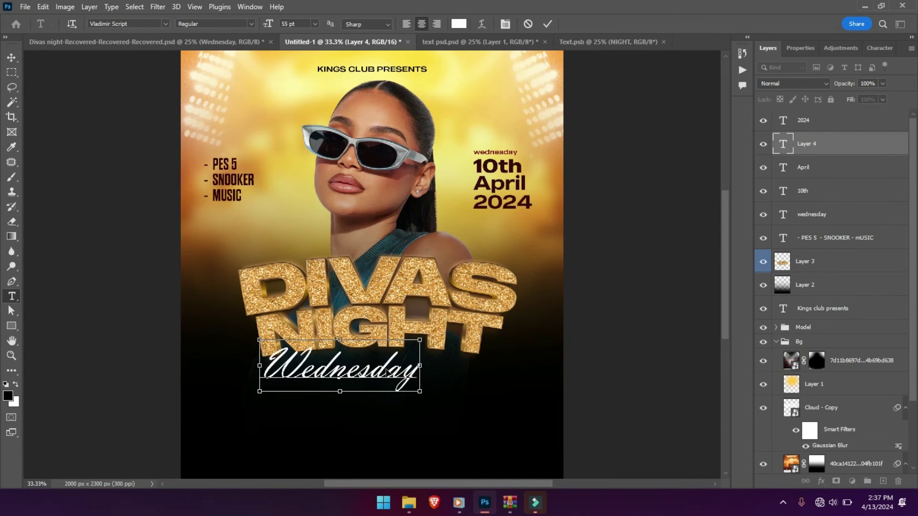
pyautogui.doubleClick(304, 366)
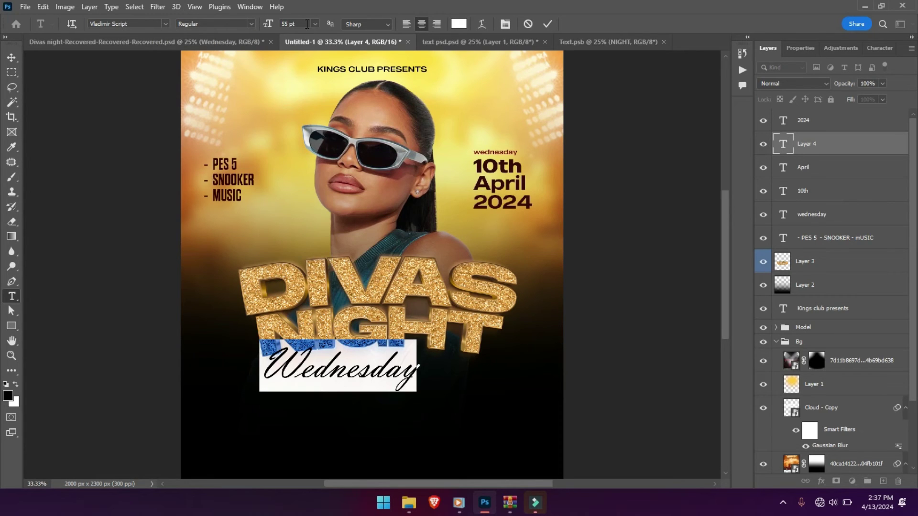
pyautogui.click(550, 22)
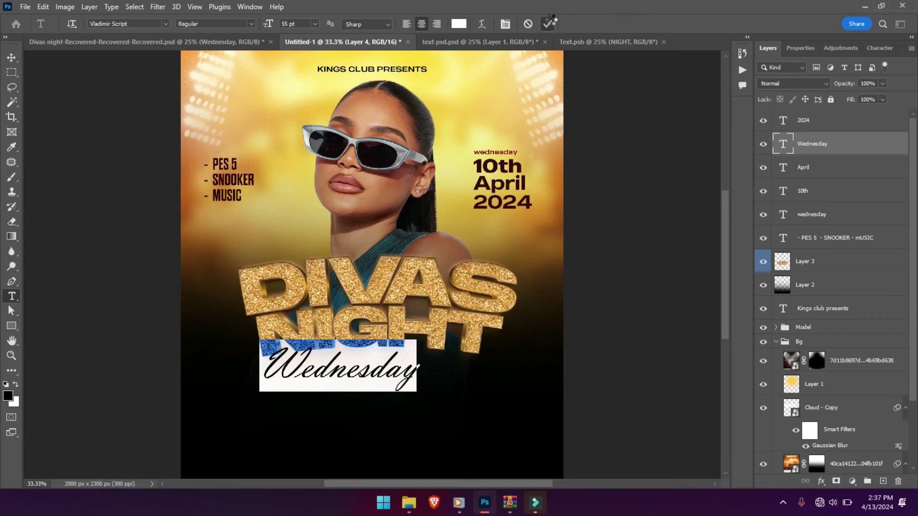
# Centre Wednesday horizontally on the flyer and nudge it slightly down.
pyautogui.click(12, 60)
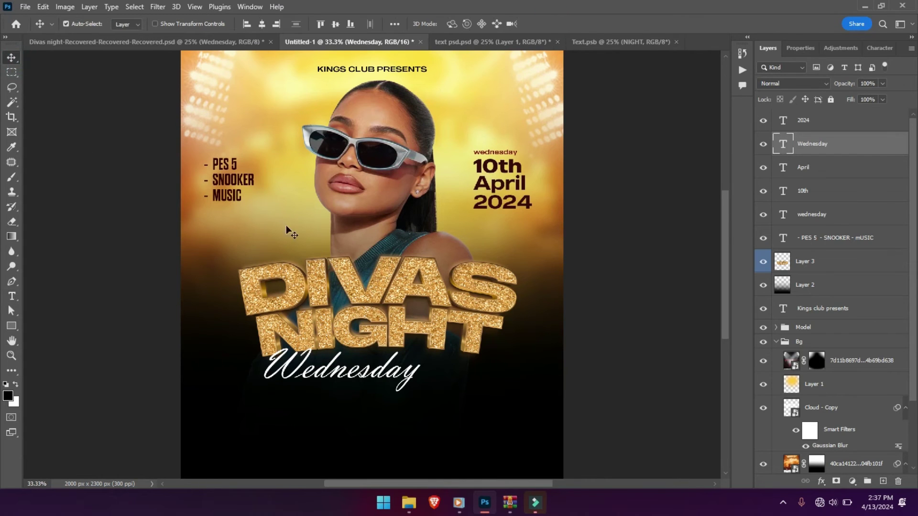
pyautogui.click(256, 28)
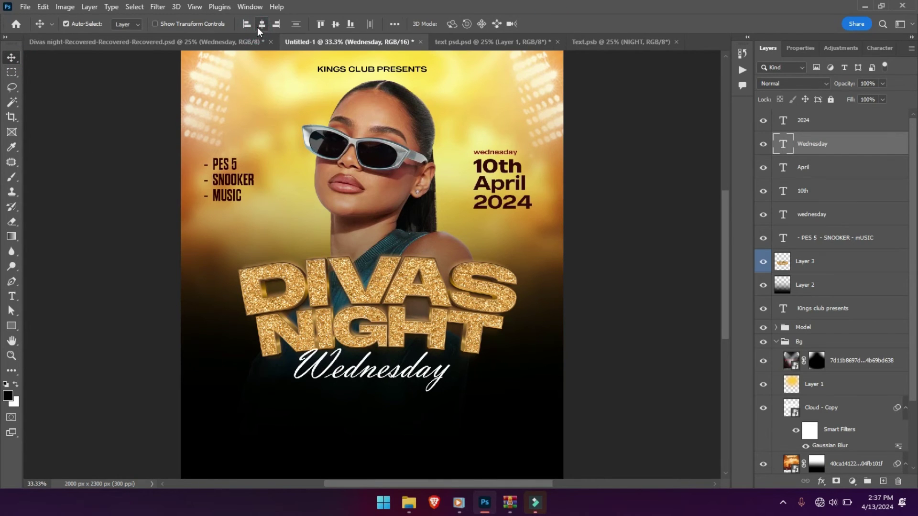
pyautogui.press('Down')
pyautogui.press('Down')
pyautogui.press('Down')
pyautogui.press('Down')
pyautogui.press('Down')
pyautogui.press('Down')
pyautogui.press('Down')
pyautogui.press('Down')
pyautogui.press('Down')
pyautogui.press('Down')
pyautogui.press('Down')
pyautogui.press('Down')
pyautogui.press('Down')
pyautogui.press('Down')
pyautogui.press('Down')
pyautogui.press('Down')
pyautogui.press('Down')
pyautogui.press('Down')
pyautogui.press('Down')
pyautogui.press('Down')
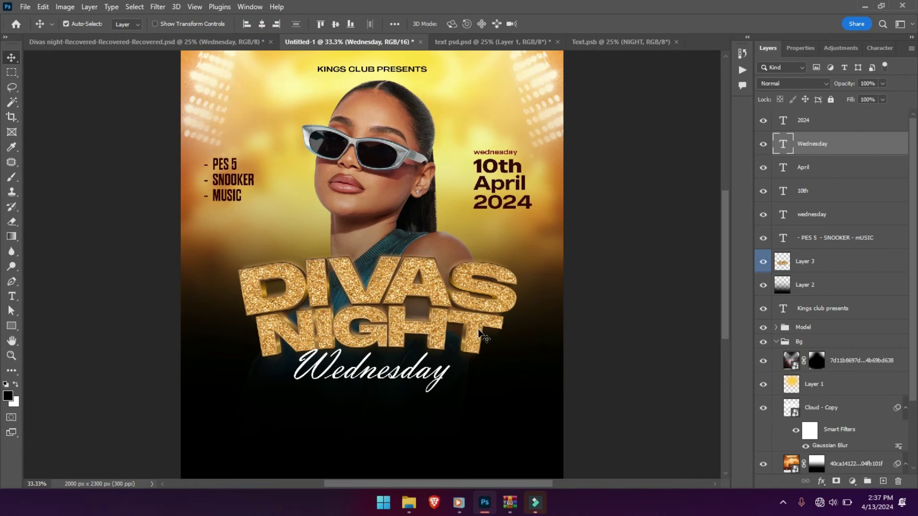
pyautogui.hotkey('ctrl', '-')
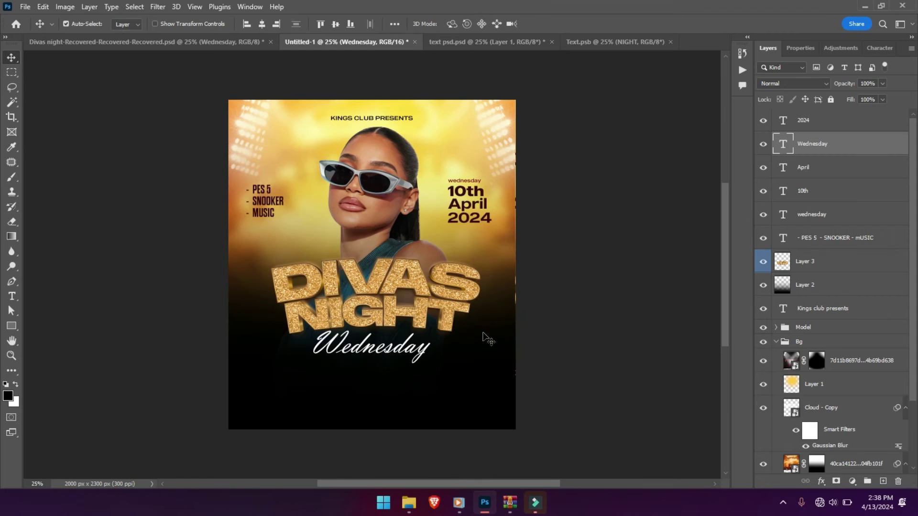
# Save the flyer as Party Design.psd, accepting the Photoshop Format Options.
pyautogui.hotkey('ctrl', 's')
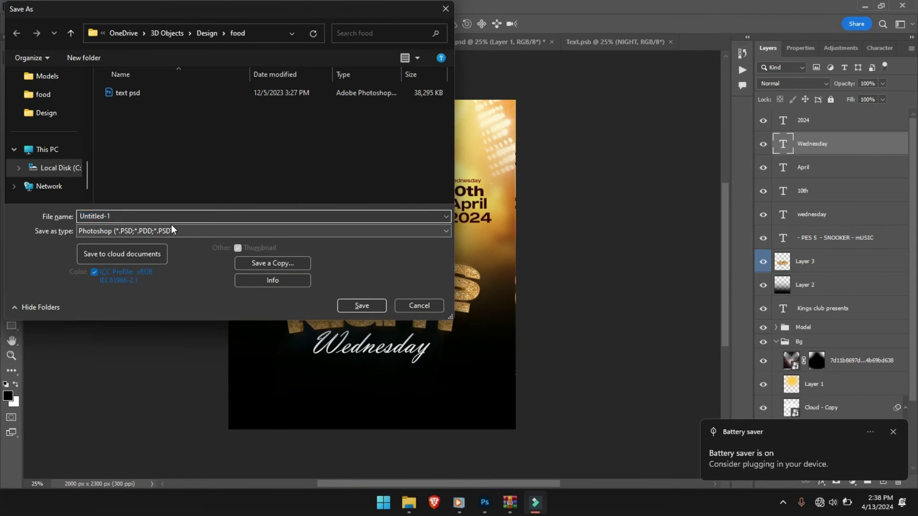
pyautogui.press('Escape')
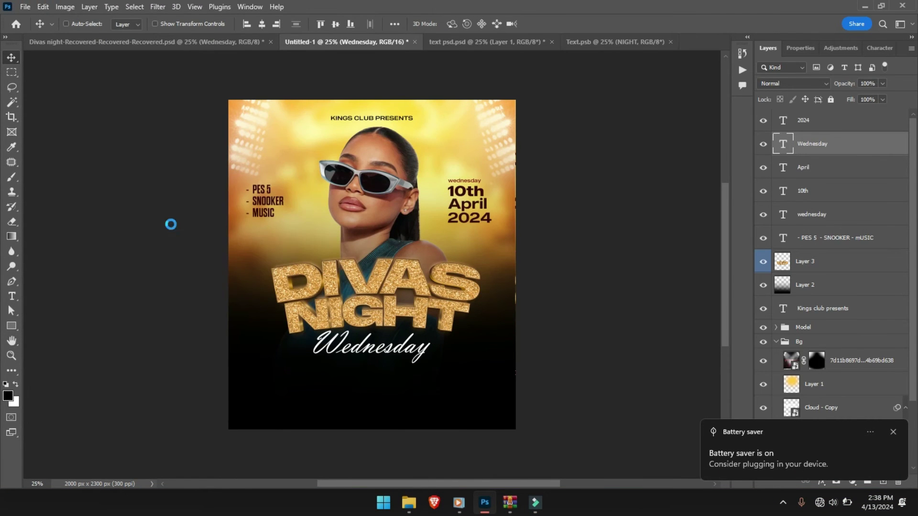
pyautogui.hotkey('ctrl', 's')
pyautogui.write('pARTY')
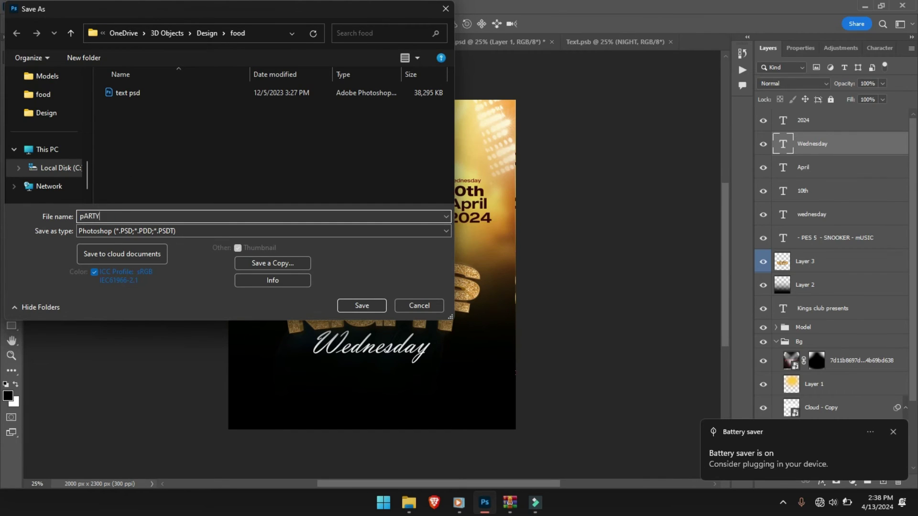
pyautogui.write(' dES')
pyautogui.hotkey('ctrl', 'a')
pyautogui.write('Party Des')
pyautogui.press('Return')
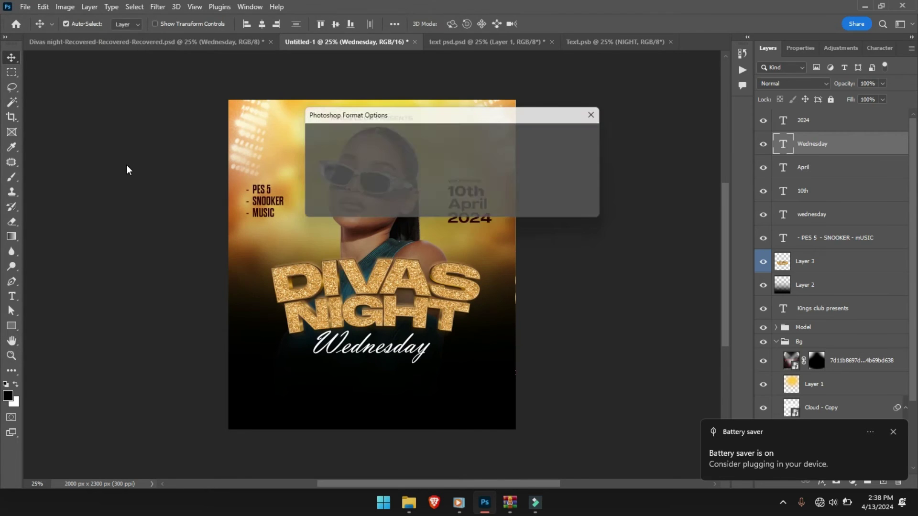
pyautogui.press('Return')
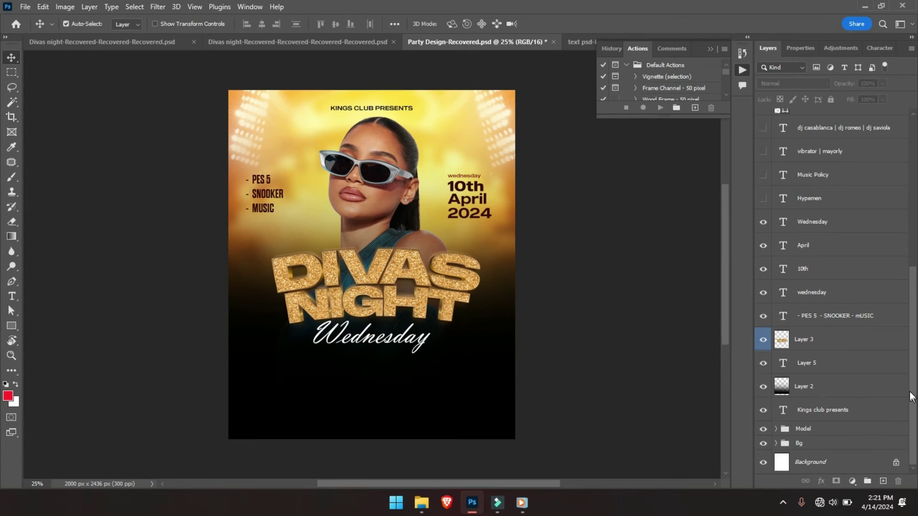
# Add a Hue/Saturation adjustment layer above the Model group with Saturation +16.
pyautogui.hotkey('ctrl', '+')
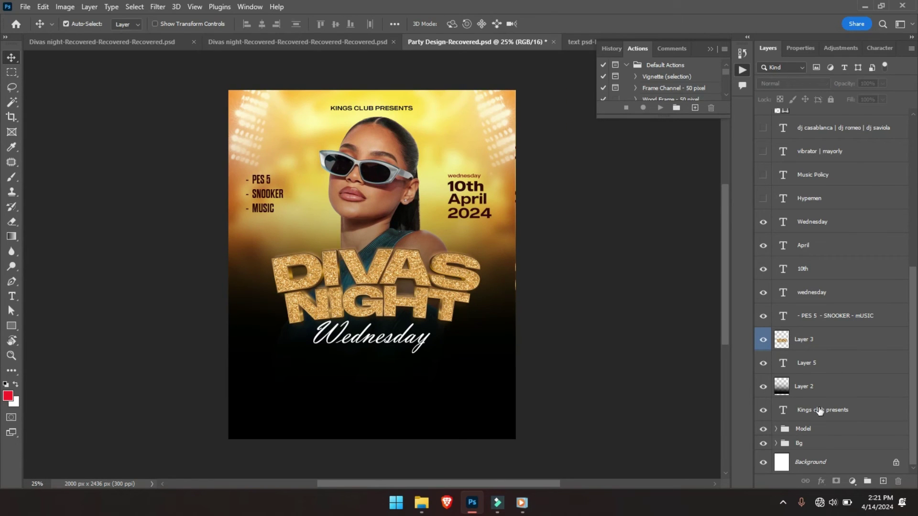
pyautogui.click(812, 428)
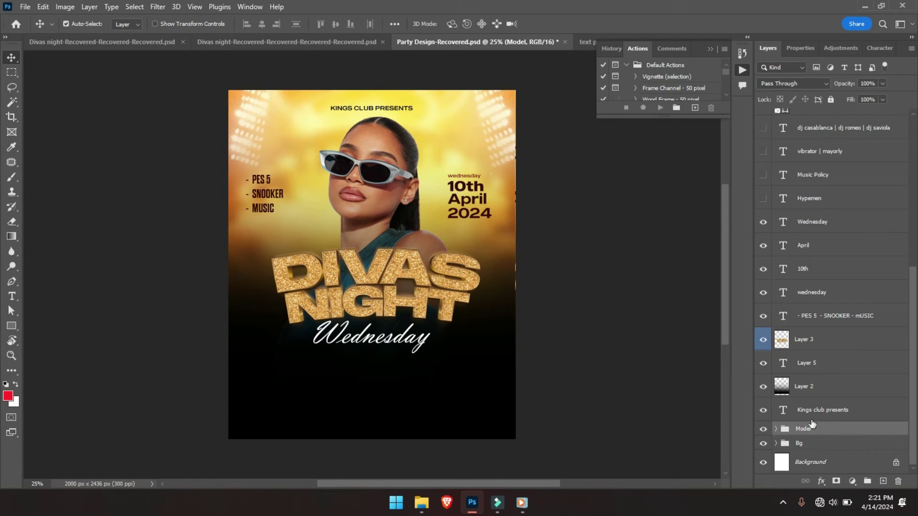
pyautogui.click(830, 47)
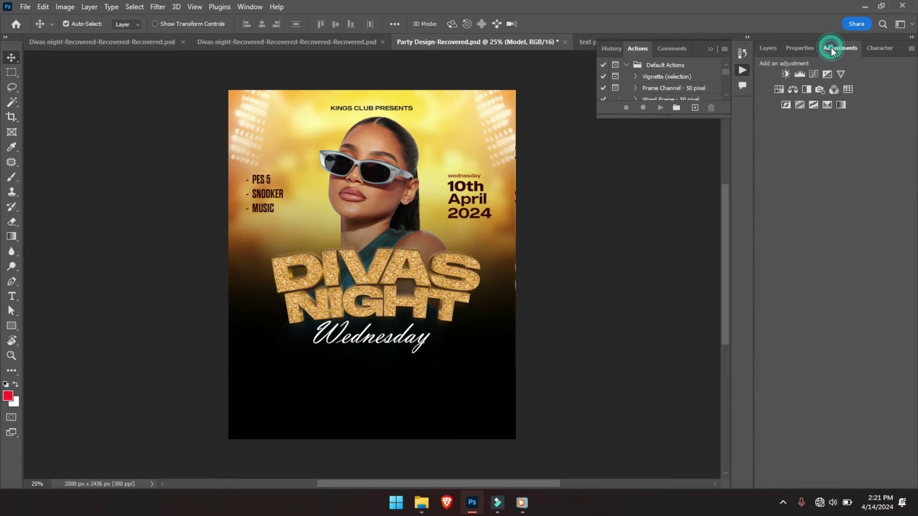
pyautogui.click(776, 91)
pyautogui.moveTo(830, 152); pyautogui.dragTo(844, 150)
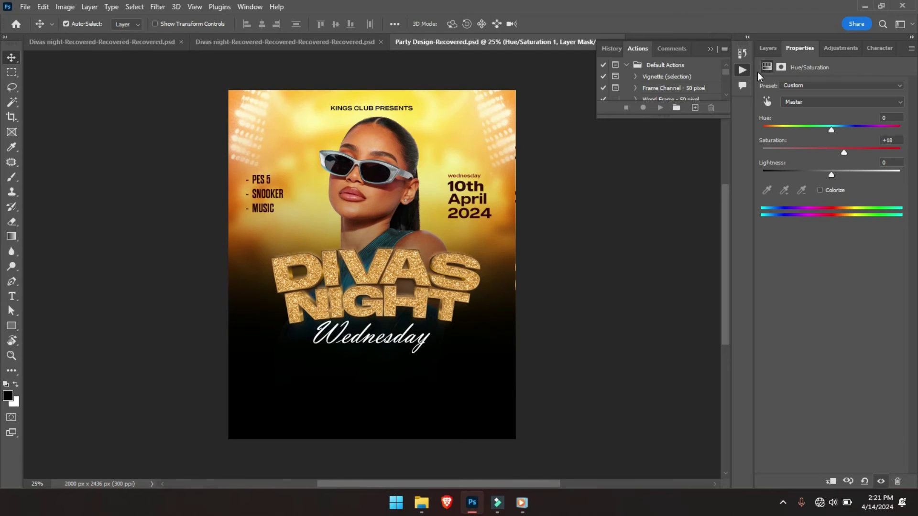
pyautogui.click(766, 48)
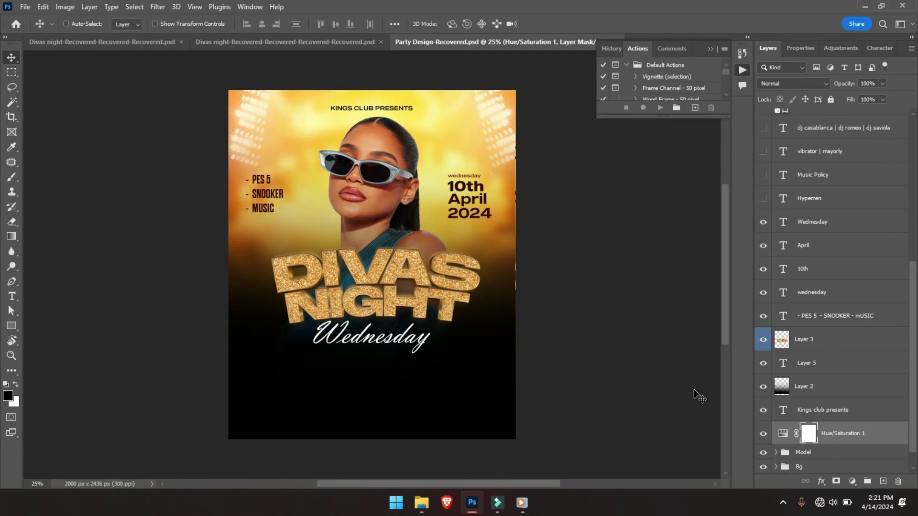
# Toggle the Hue/Saturation layer off and on to compare, then reveal the Hypemen layer.
pyautogui.click(763, 435)
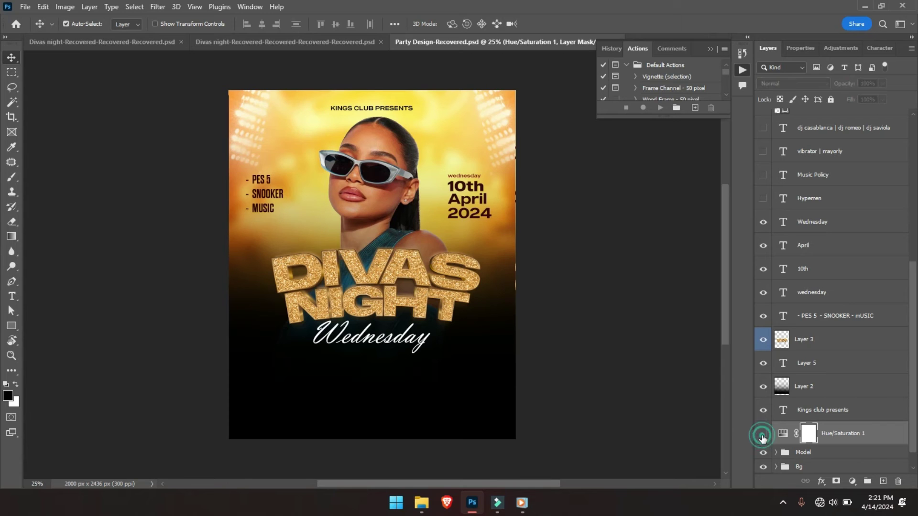
pyautogui.click(763, 436)
pyautogui.click(763, 435)
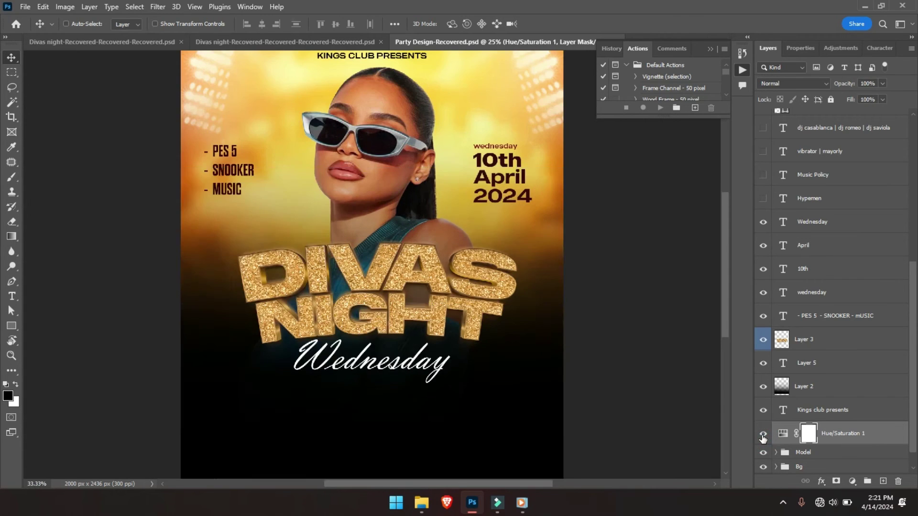
pyautogui.click(763, 436)
pyautogui.hotkey('ctrl', '+')
pyautogui.hotkey('ctrl', '+')
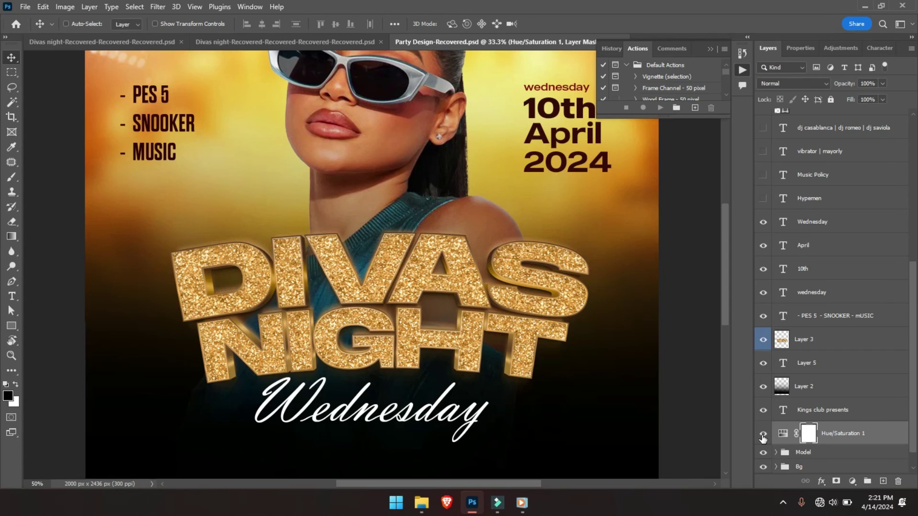
pyautogui.moveTo(724, 307); pyautogui.dragTo(722, 331)
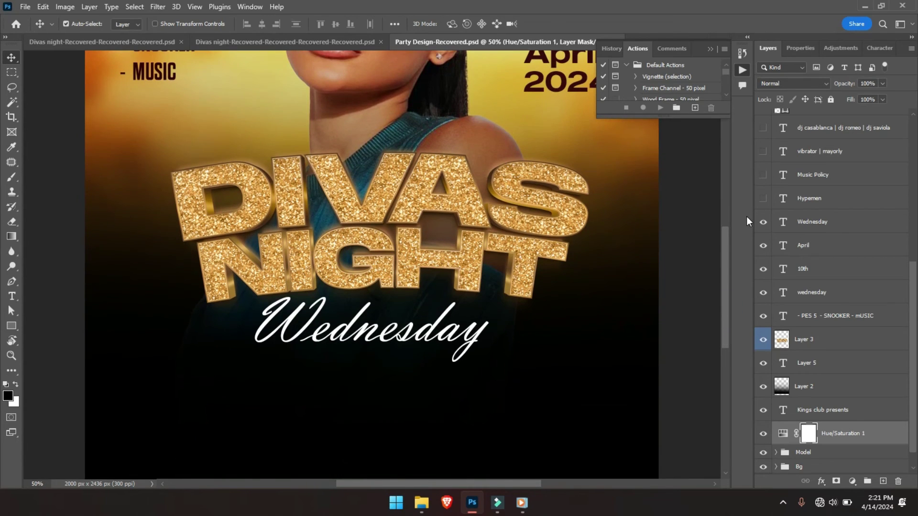
pyautogui.click(763, 198)
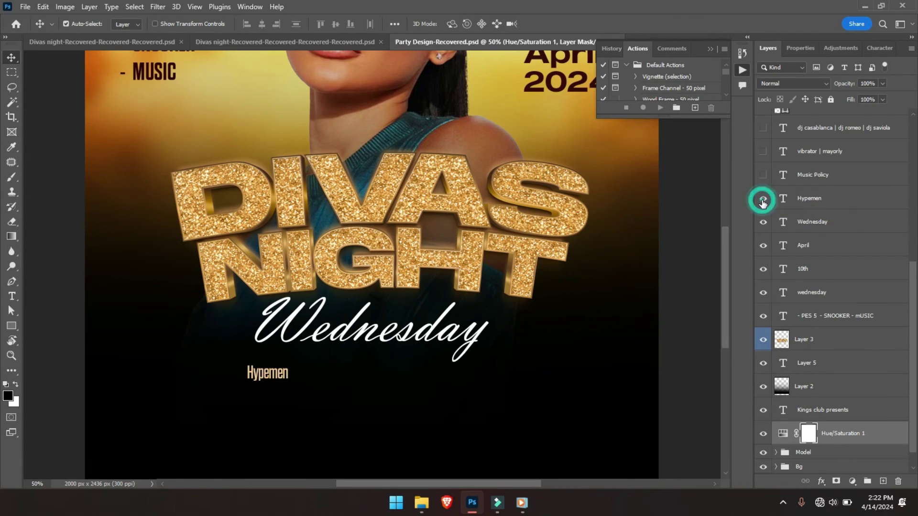
# Start editing the gold Hypemen text beneath Wednesday on the canvas.
pyautogui.doubleClick(264, 375)
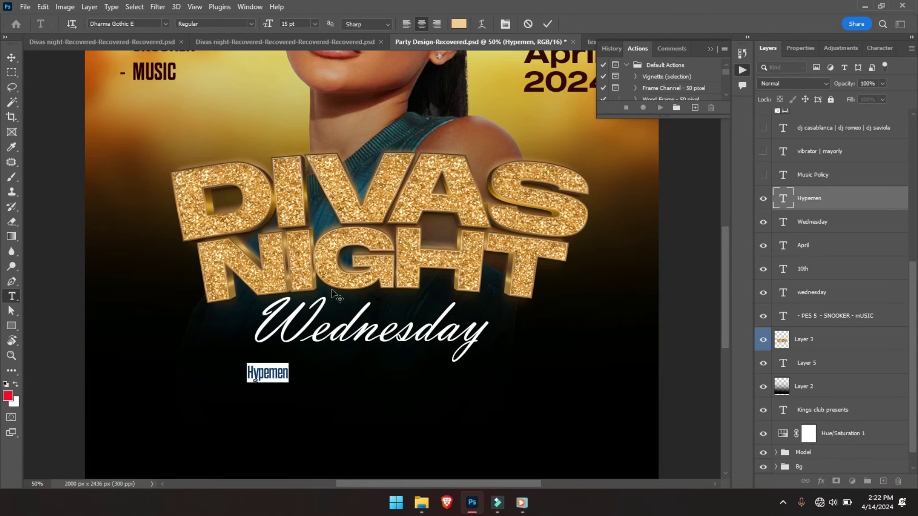
pyautogui.click(277, 371)
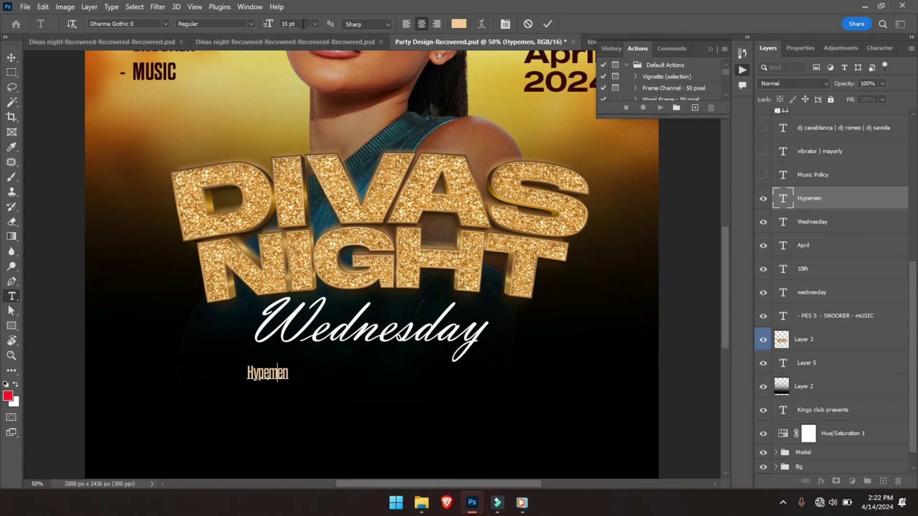
# Confirm the peach colour for the Hypemen text.
pyautogui.click(457, 23)
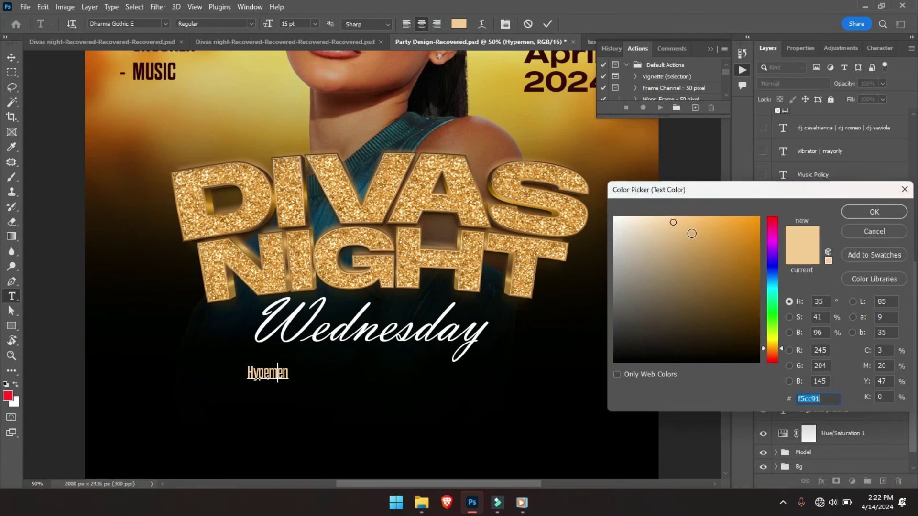
pyautogui.click(824, 397)
pyautogui.click(876, 207)
pyautogui.click(548, 24)
pyautogui.press('v')
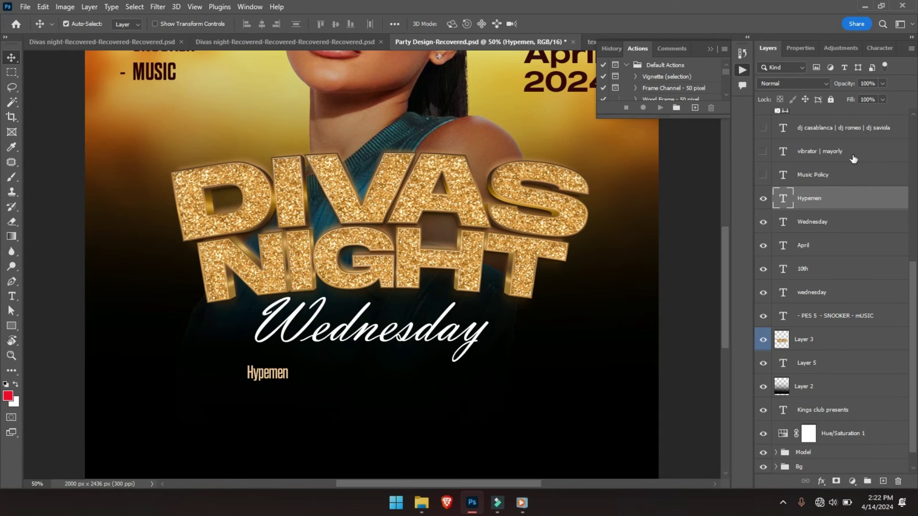
# Show the VIBRATOR | MAYORLY line and check its font size.
pyautogui.click(762, 153)
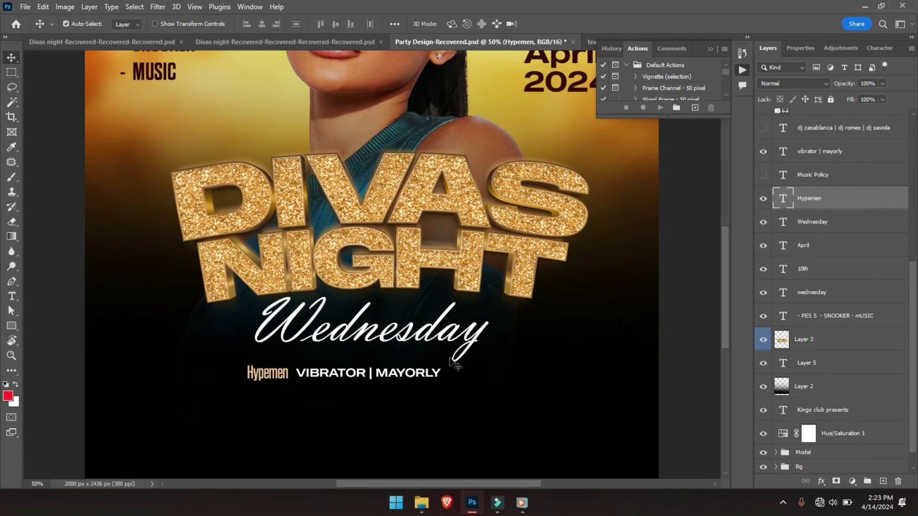
pyautogui.click(365, 372)
pyautogui.doubleClick(366, 372)
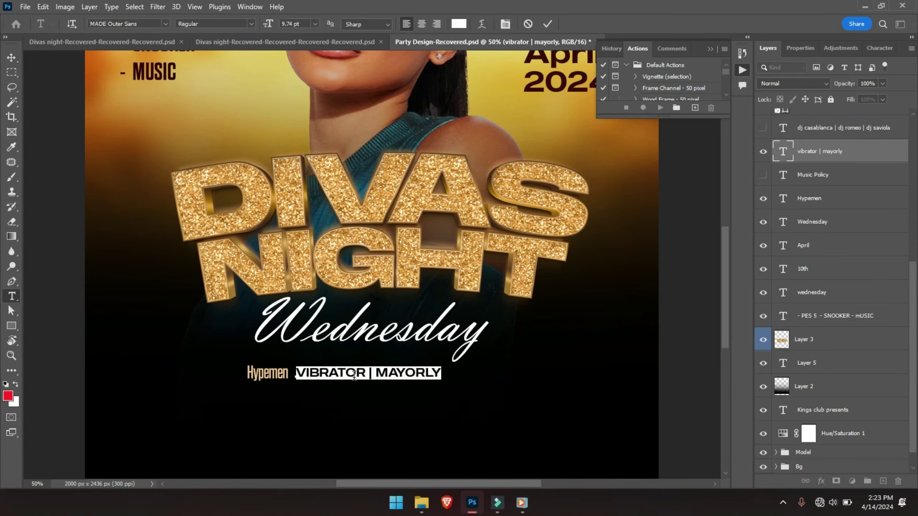
pyautogui.click(293, 22)
pyautogui.hotkey('ctrl', 'Return')
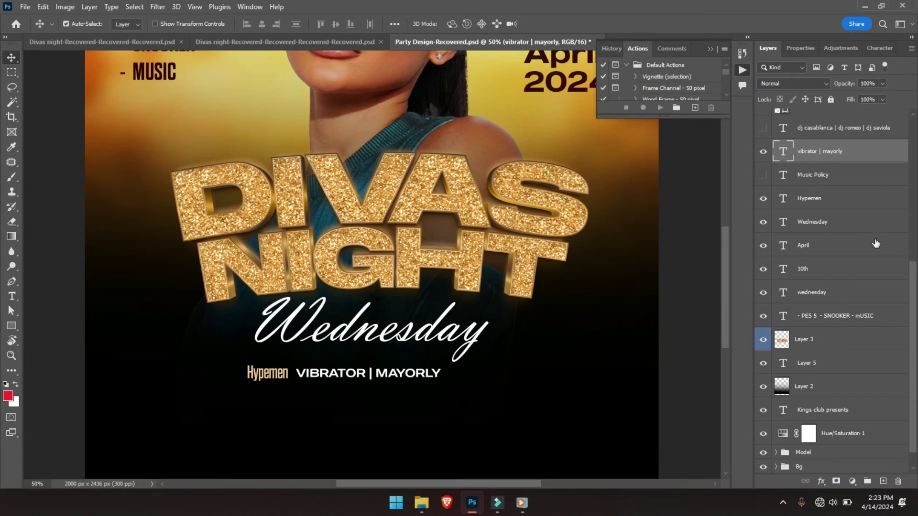
# Show the Music Policy label, the DJ CASABLANCA | DJ ROMEO | DJ SAVIOLA line and the KINGS text.
pyautogui.click(763, 176)
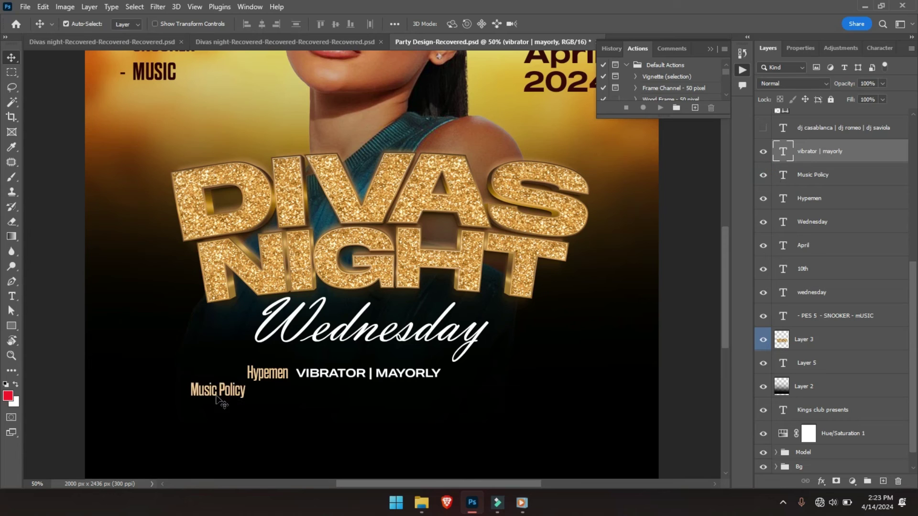
pyautogui.click(766, 128)
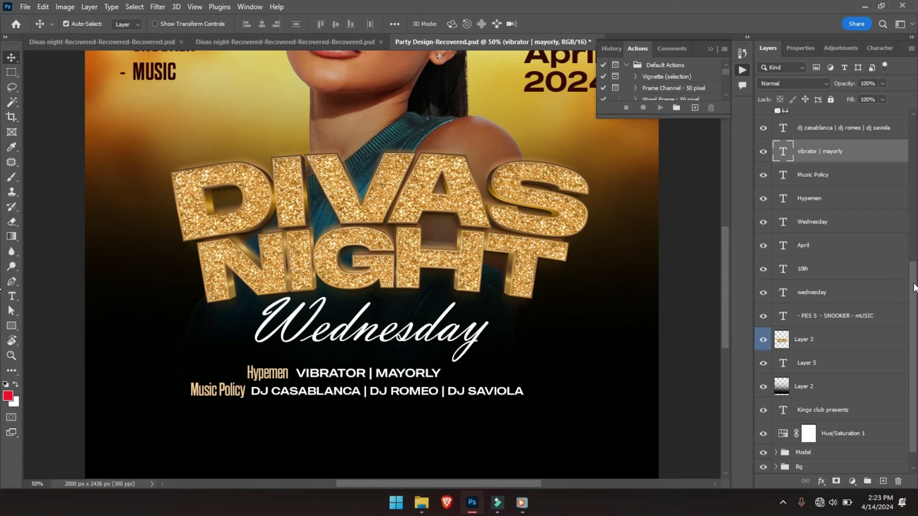
pyautogui.moveTo(913, 286); pyautogui.dragTo(910, 217)
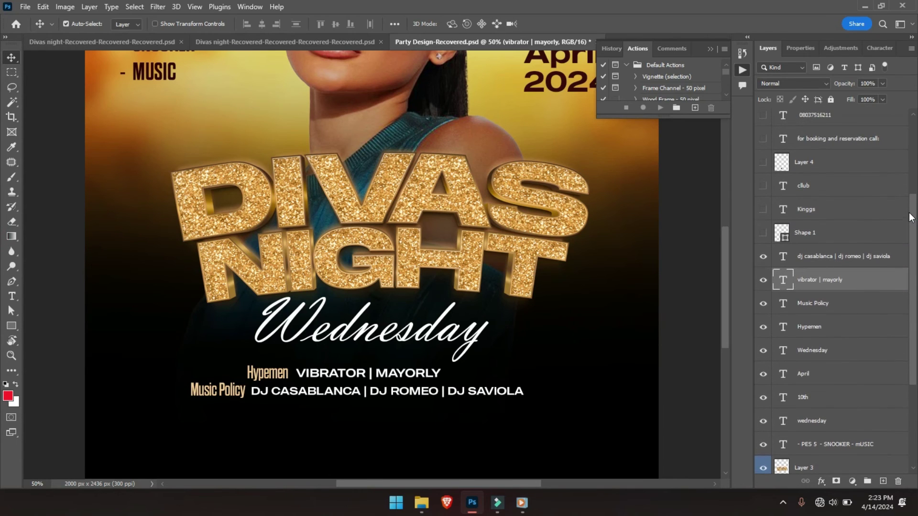
pyautogui.click(763, 209)
# Show the CLUB logo text and delete the old dashed divider line.
pyautogui.click(763, 185)
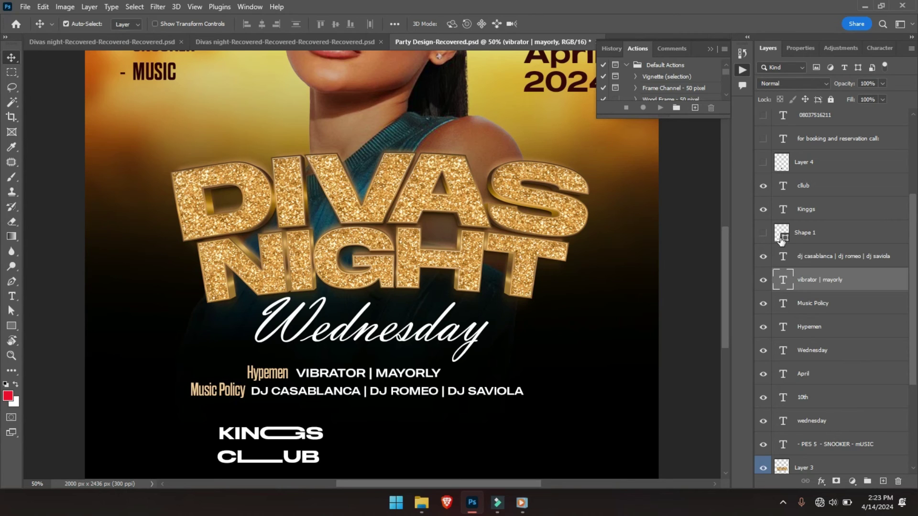
pyautogui.click(763, 235)
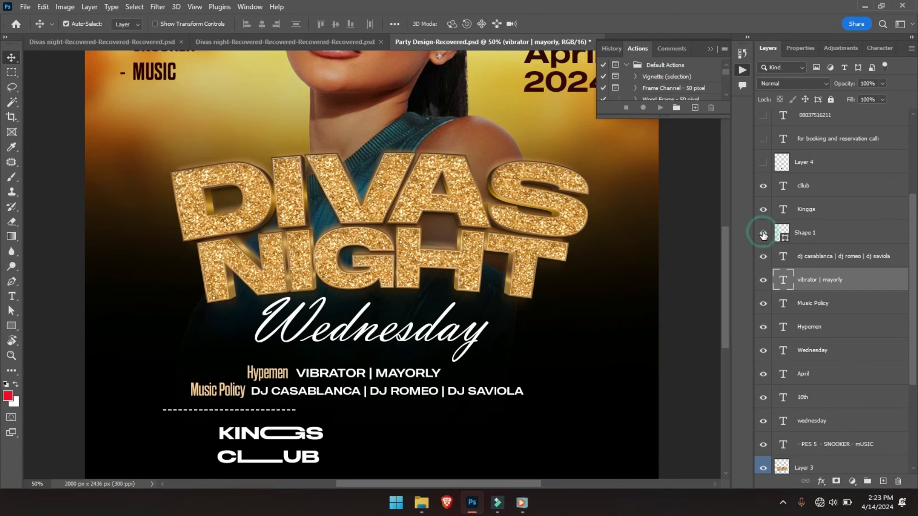
pyautogui.click(812, 233)
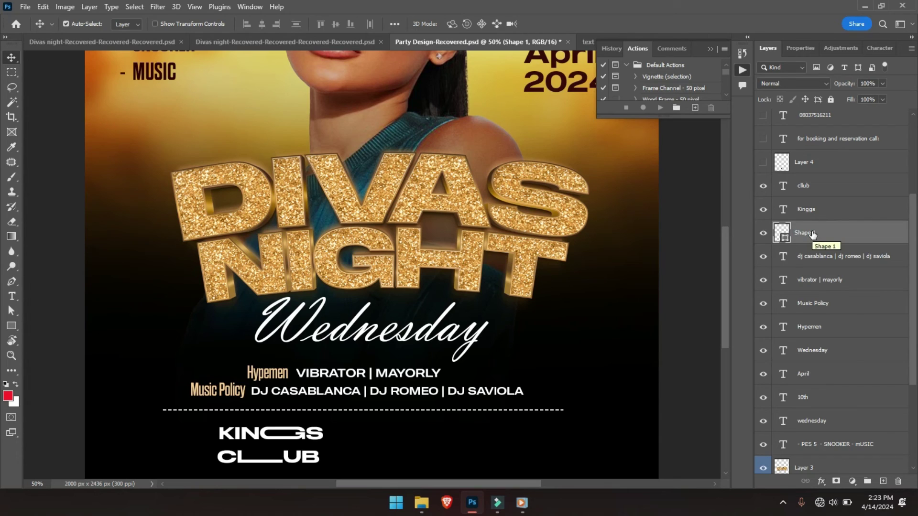
pyautogui.press('Delete')
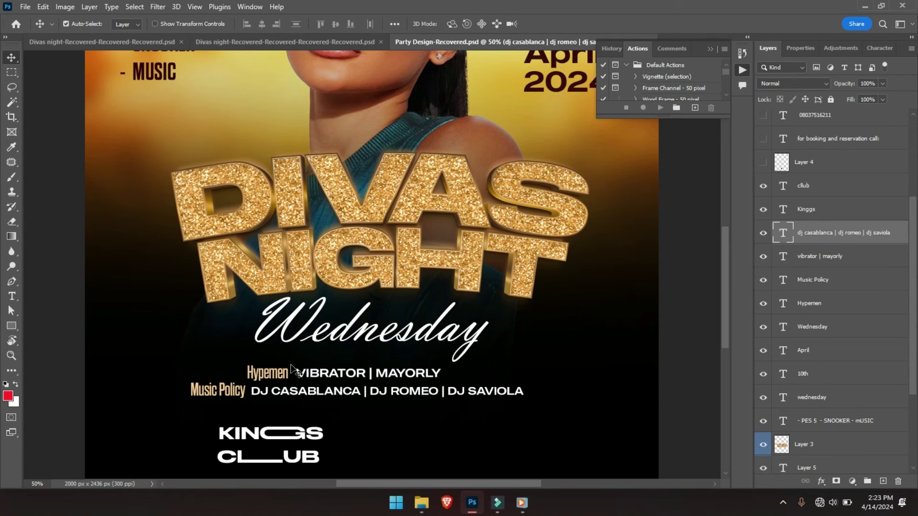
# Draw a horizontal line below the lineup with the Pen tool in Shape mode.
pyautogui.press('p')
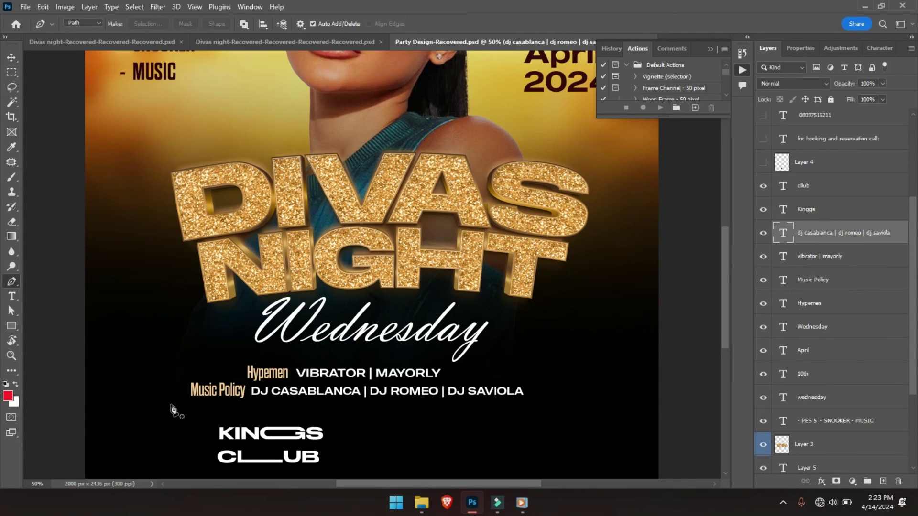
pyautogui.click(165, 410)
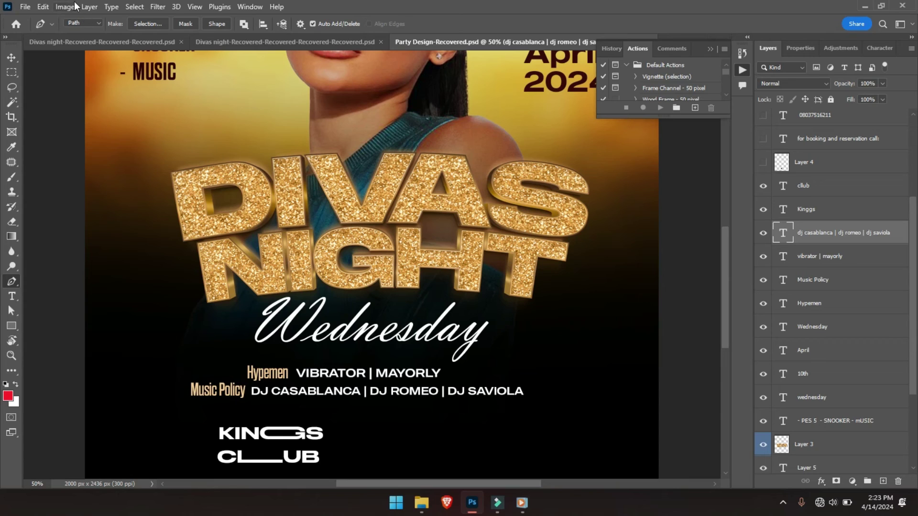
pyautogui.click(82, 25)
pyautogui.click(78, 31)
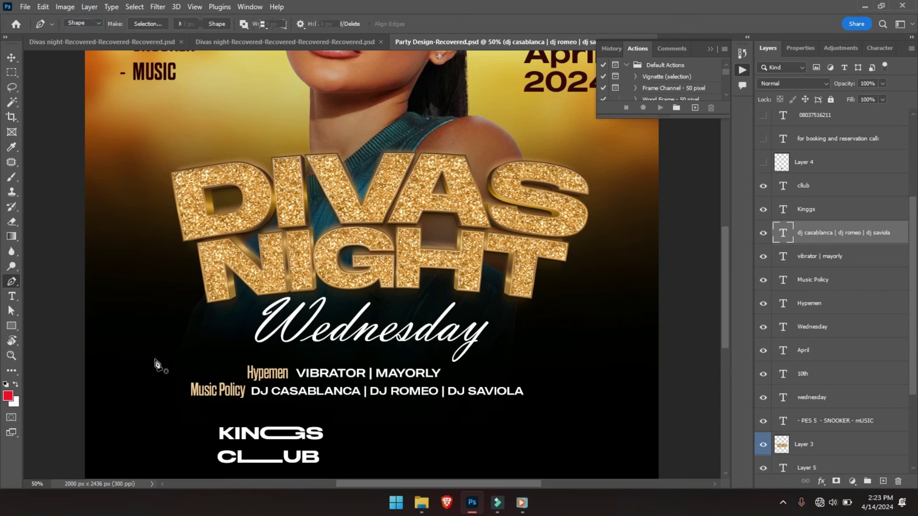
pyautogui.click(157, 411)
pyautogui.click(547, 414)
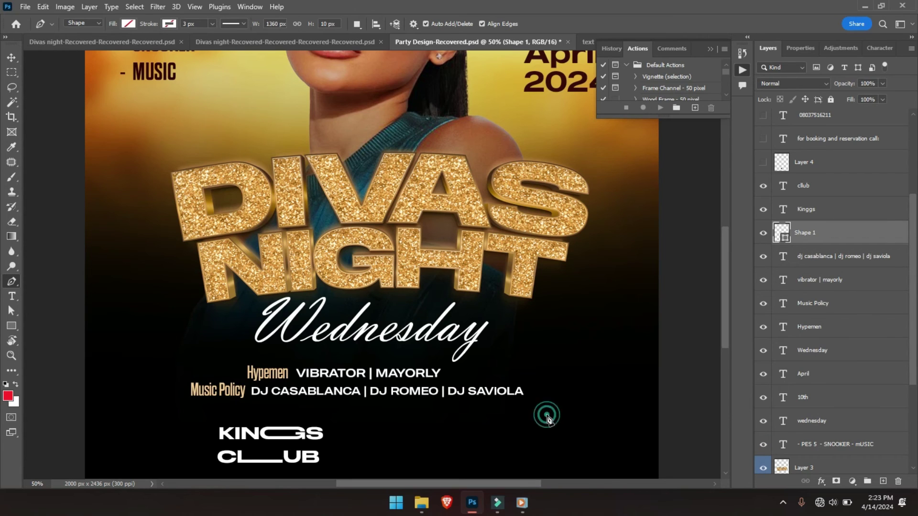
pyautogui.click(573, 412)
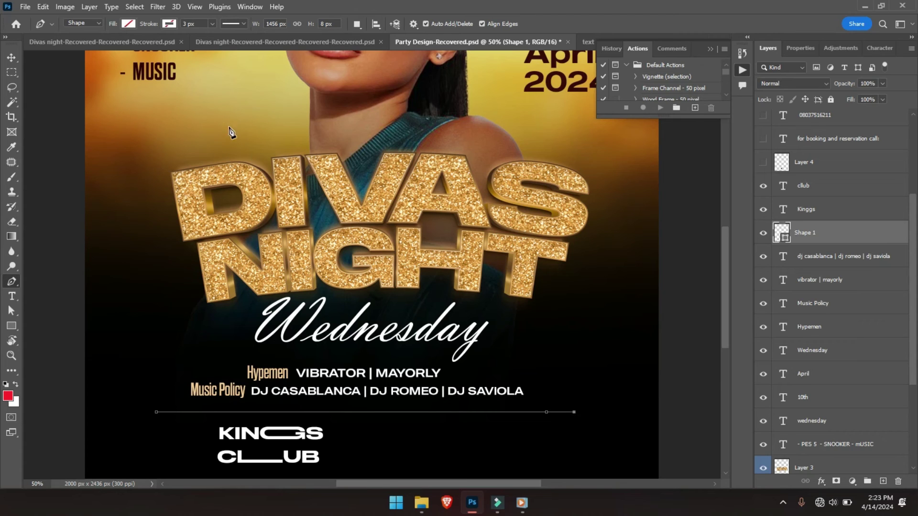
# Give the divider line a white, dashed stroke.
pyautogui.click(168, 25)
pyautogui.click(130, 86)
pyautogui.click(244, 25)
pyautogui.click(244, 25)
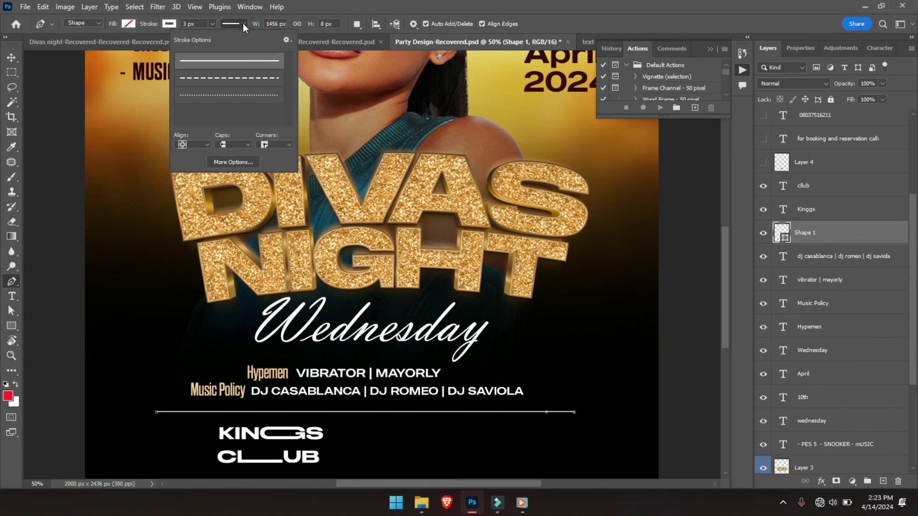
pyautogui.click(240, 77)
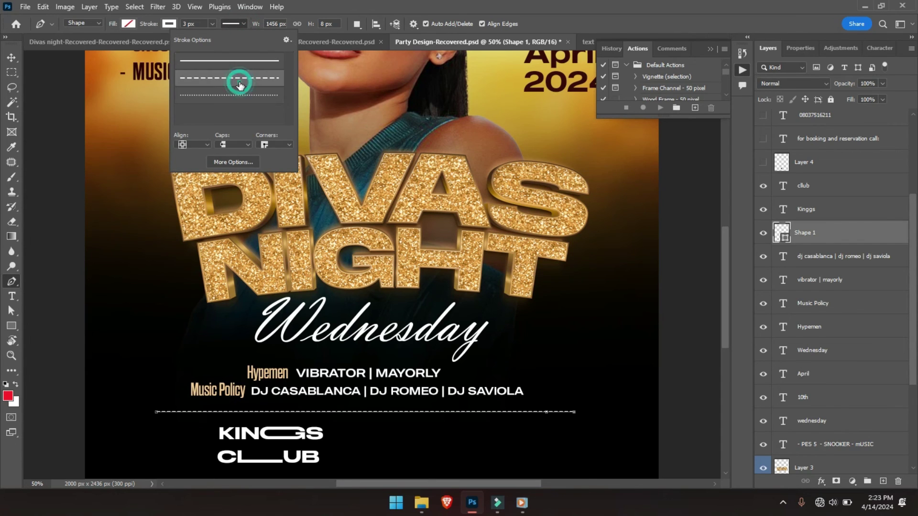
pyautogui.click(17, 57)
pyautogui.click(115, 205)
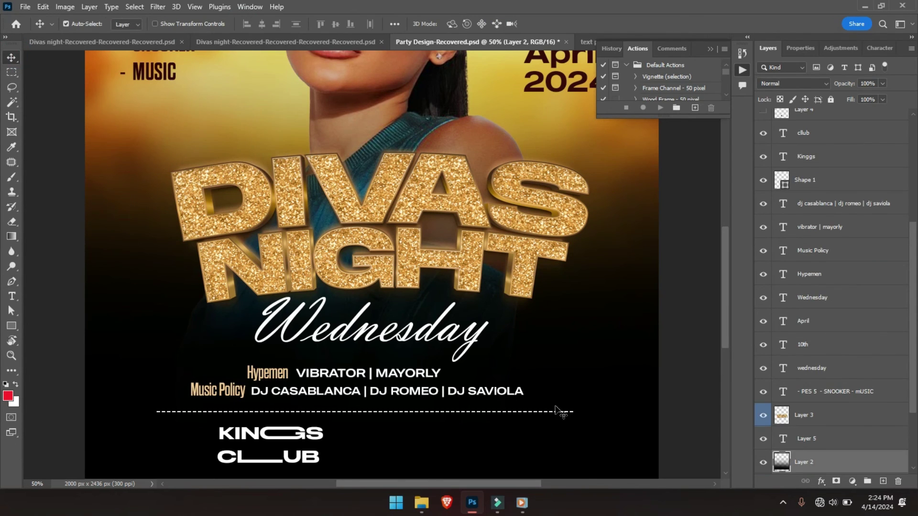
# Retype the end of the KINGS logo text as 'INGGS', then commit it and the CLUB text.
pyautogui.press('t')
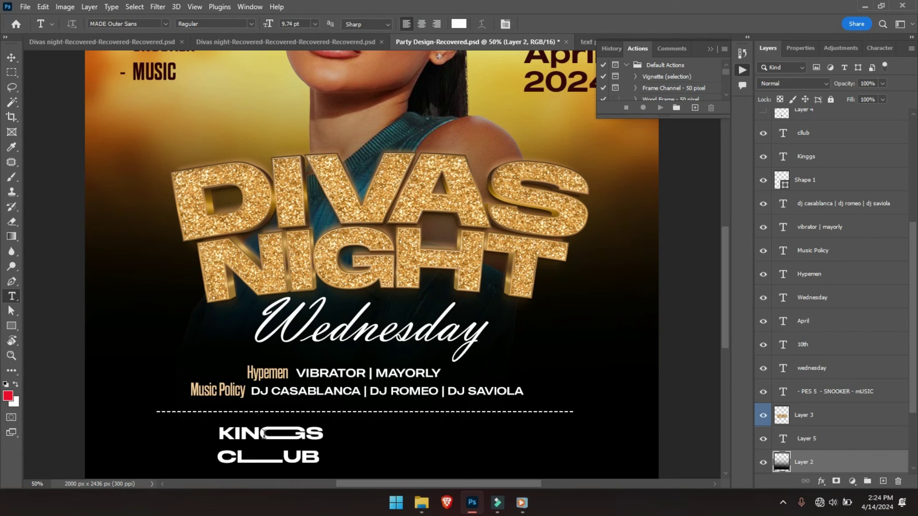
pyautogui.click(259, 433)
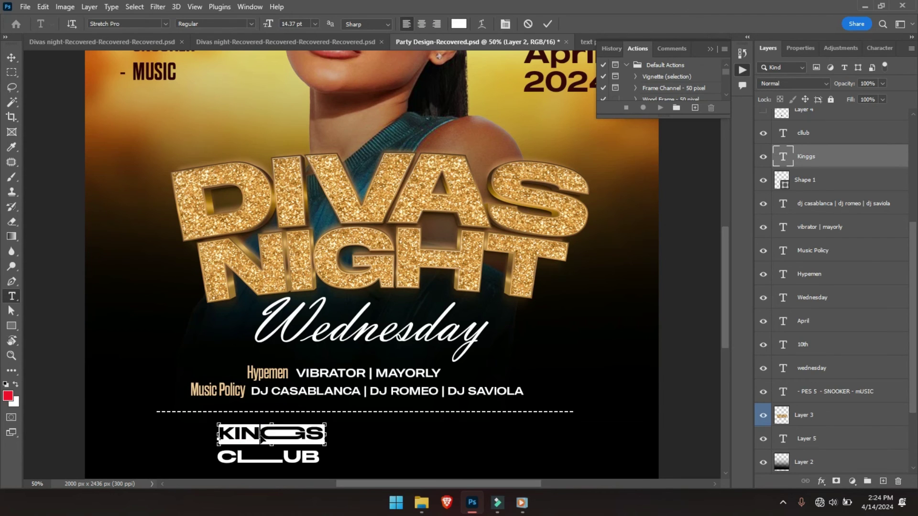
pyautogui.press('Delete')
pyautogui.press('Delete')
pyautogui.press('Delete')
pyautogui.press('Delete')
pyautogui.press('Delete')
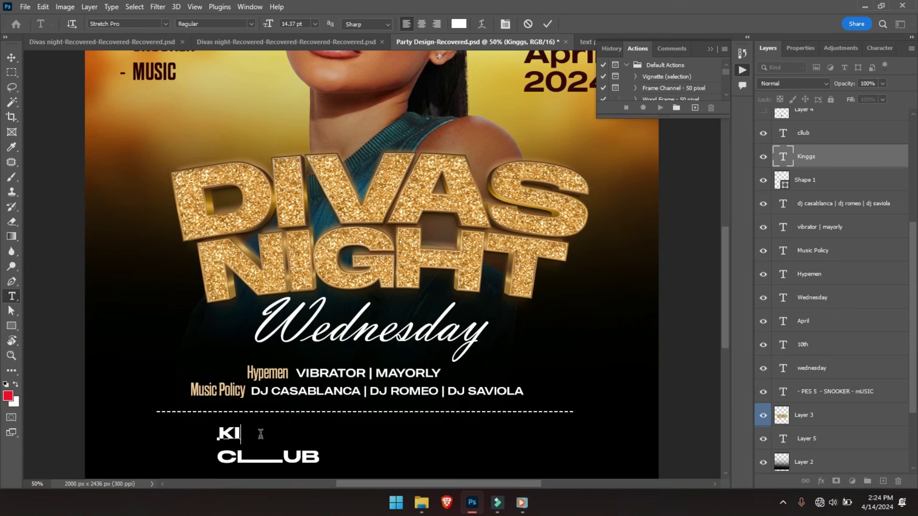
pyautogui.write('INGG')
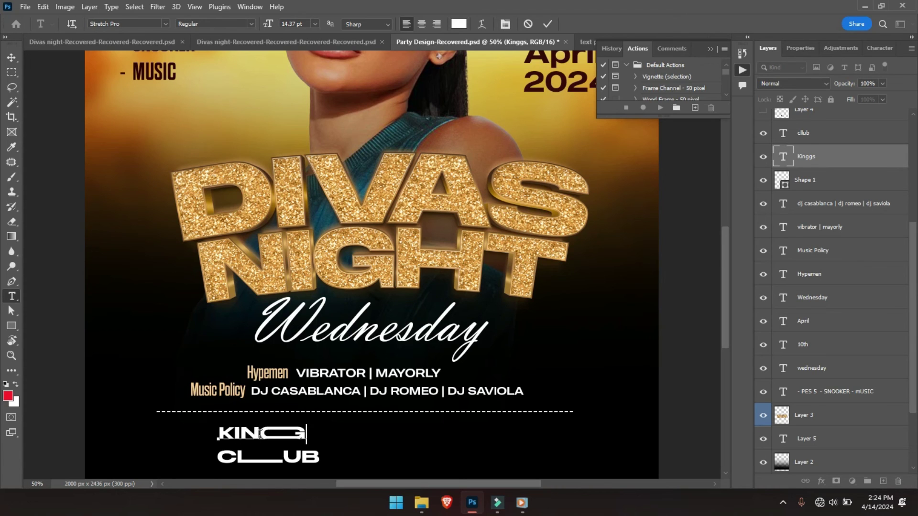
pyautogui.write('S')
pyautogui.hotkey('ctrl', 'Return')
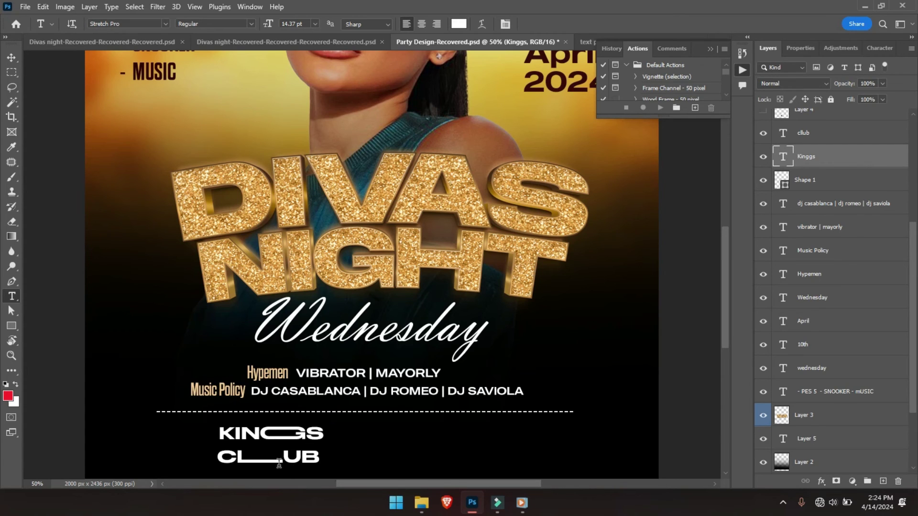
pyautogui.click(283, 461)
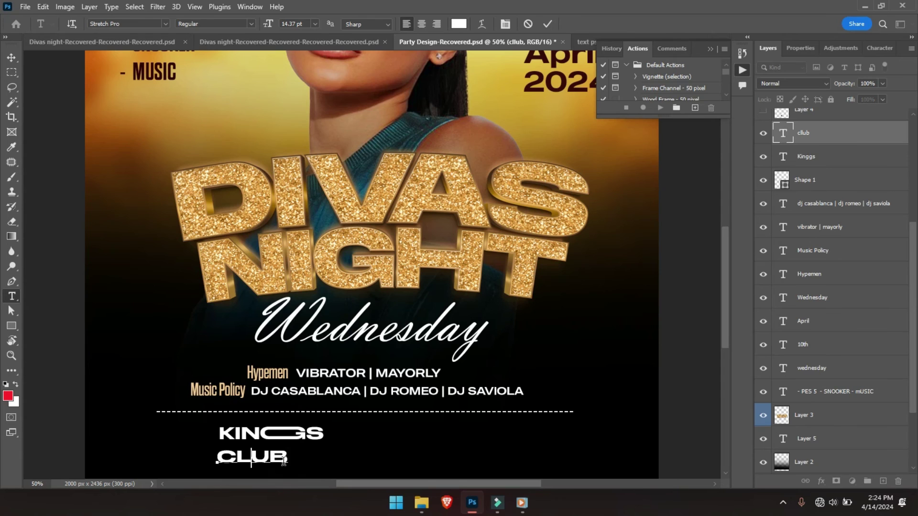
pyautogui.hotkey('ctrl', 'Return')
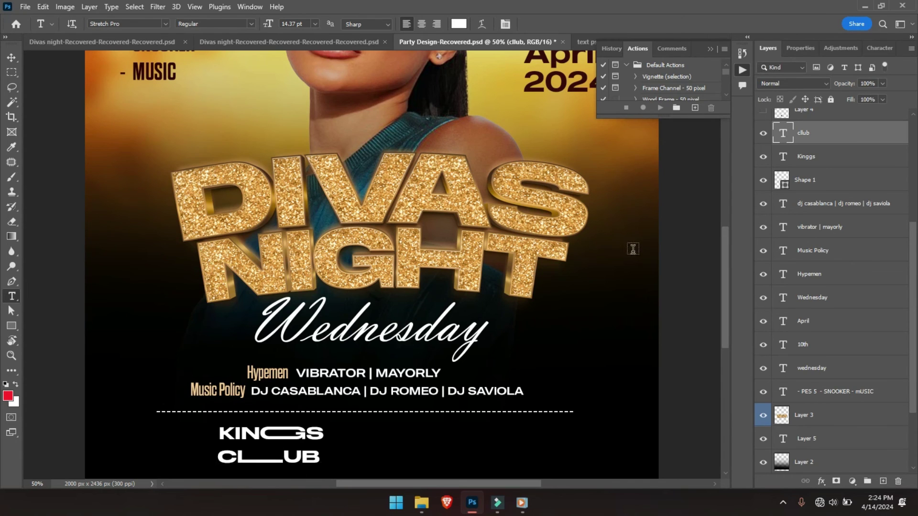
# Show the booking and reservation heading and the first booking phone number.
pyautogui.moveTo(914, 236); pyautogui.dragTo(911, 184)
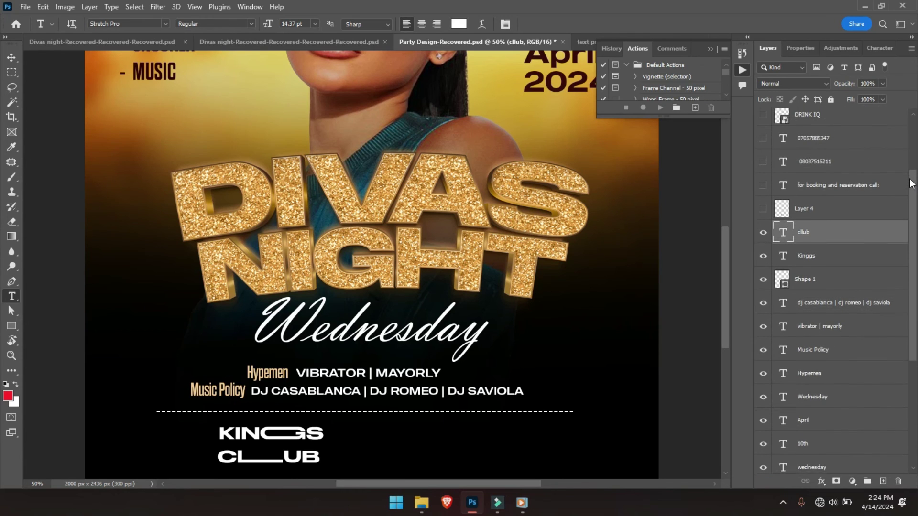
pyautogui.click(763, 187)
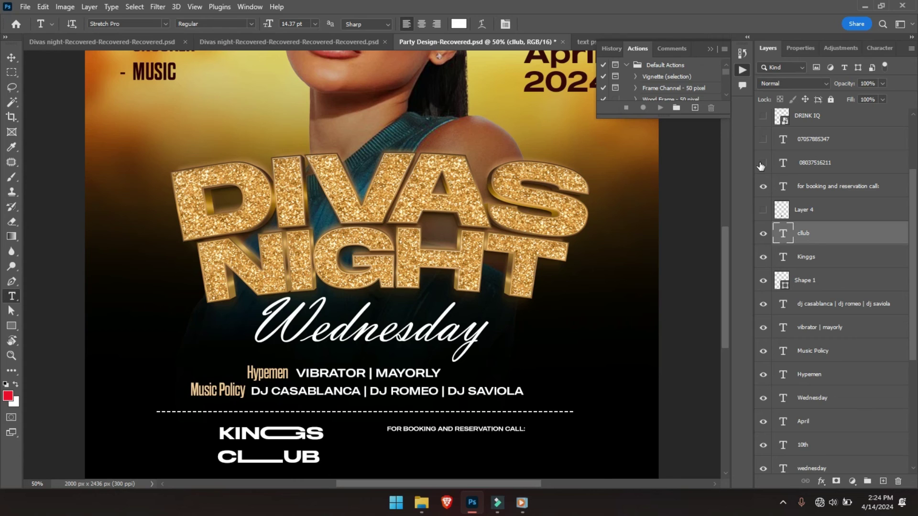
pyautogui.click(762, 163)
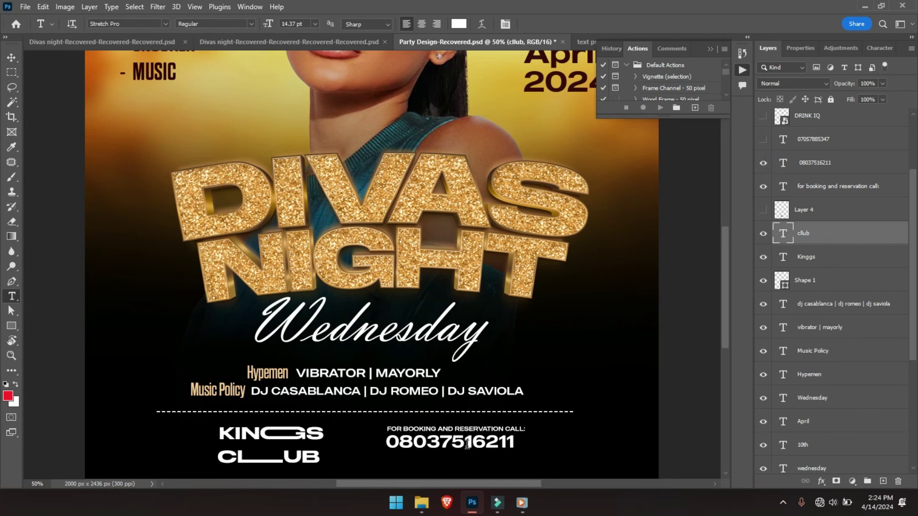
pyautogui.click(441, 447)
pyautogui.hotkey('ctrl', 'a')
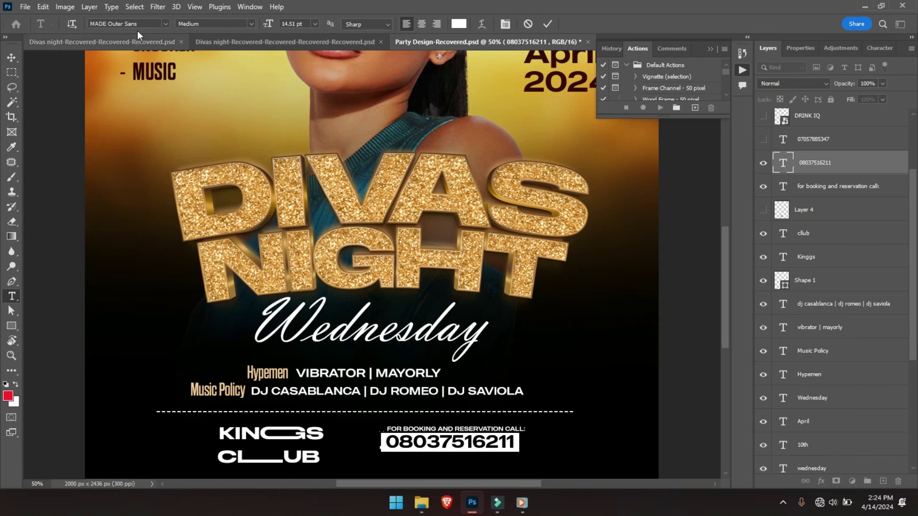
pyautogui.click(549, 24)
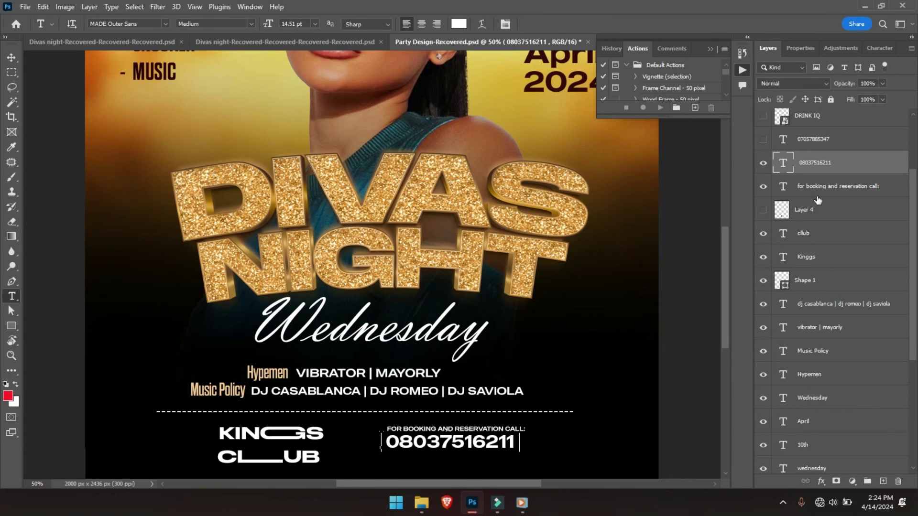
# Show the second booking phone number and the Kings Club lion logo.
pyautogui.click(764, 142)
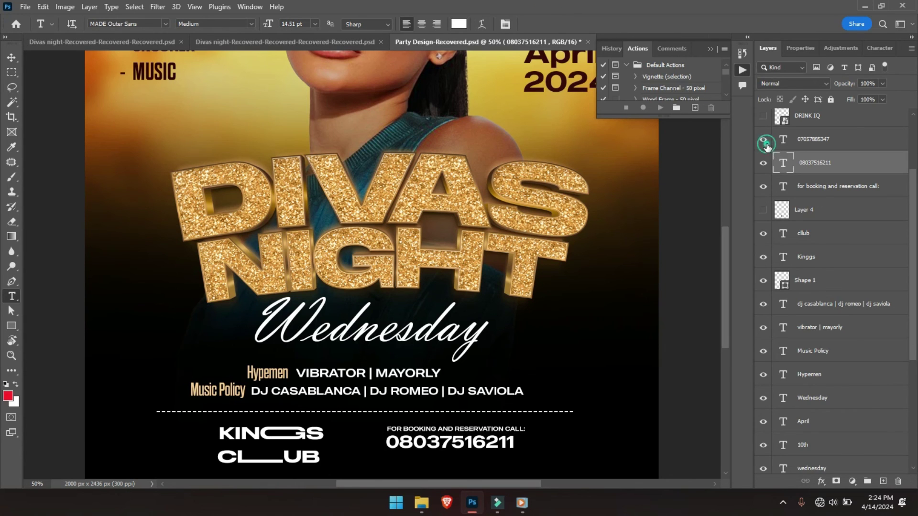
pyautogui.click(762, 211)
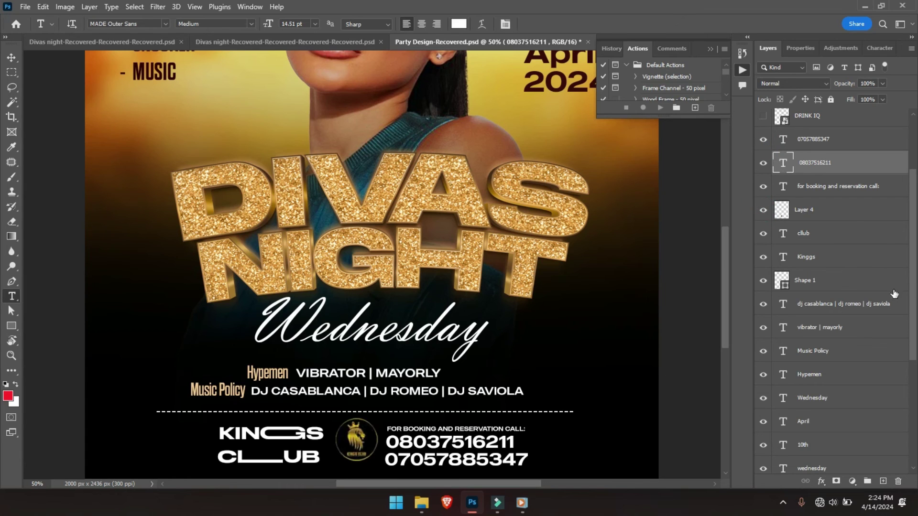
pyautogui.scroll(3, 908, 219)
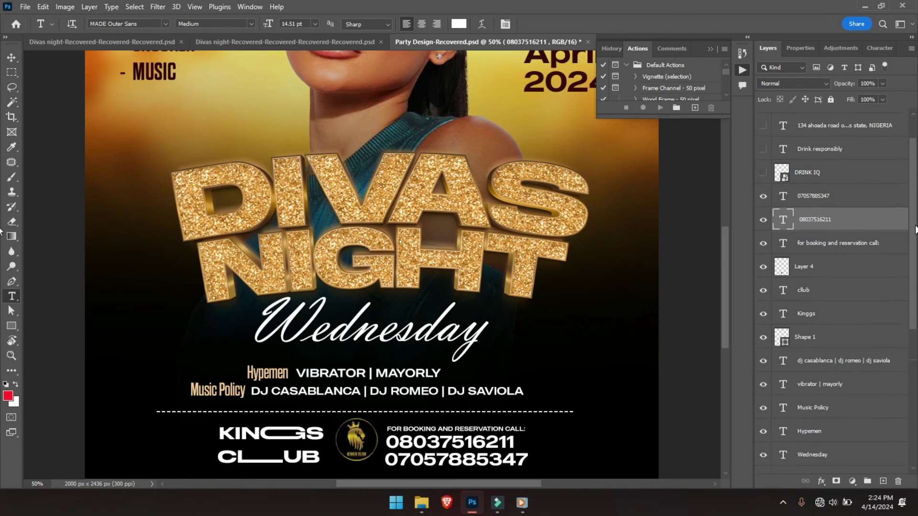
# Show the red 18+ badge, the DRINK RESPONSIBLY note and the 134 ahoada road address line.
pyautogui.click(765, 194)
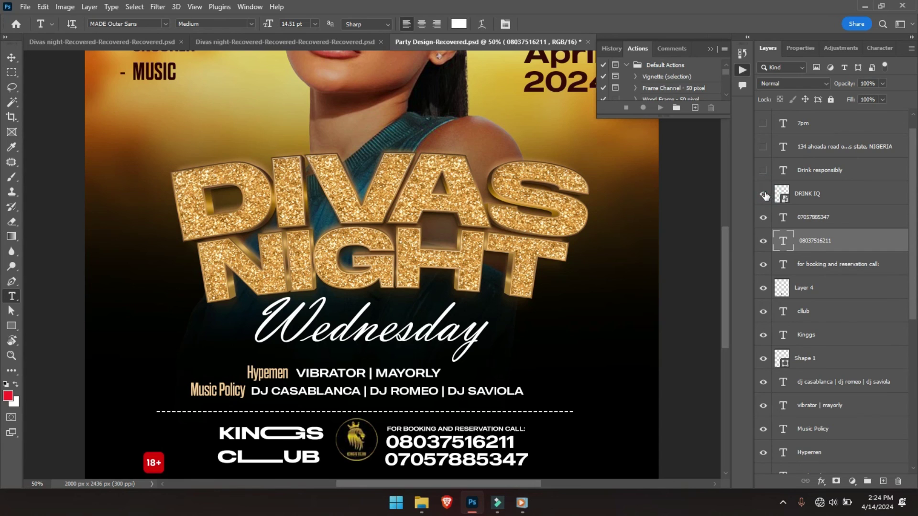
pyautogui.moveTo(725, 331); pyautogui.dragTo(721, 350)
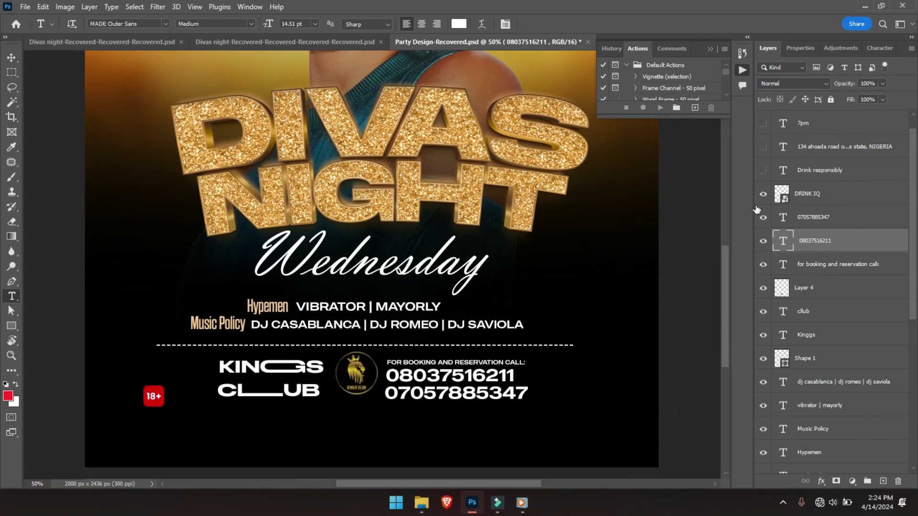
pyautogui.click(762, 172)
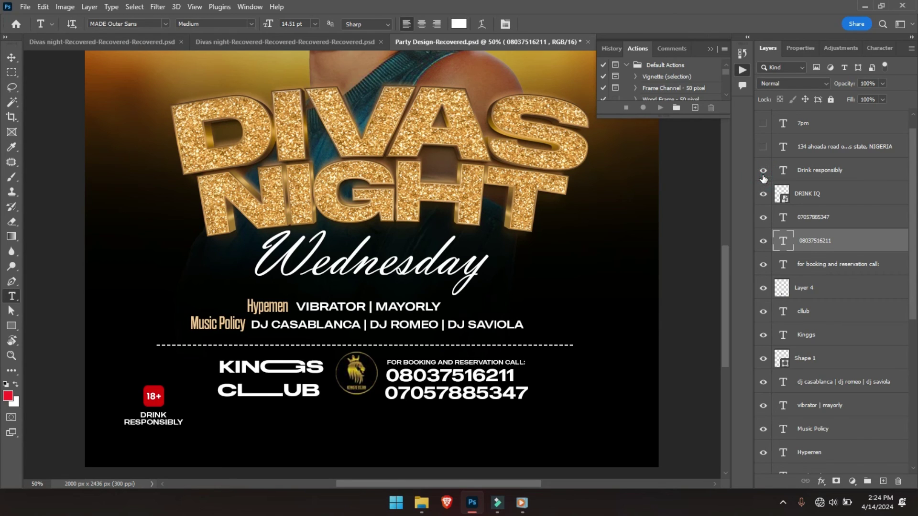
pyautogui.click(764, 148)
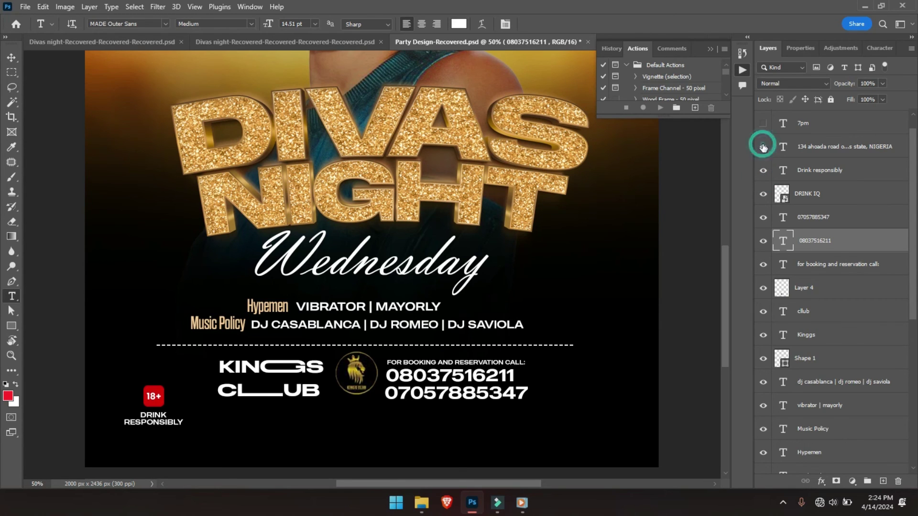
pyautogui.click(763, 148)
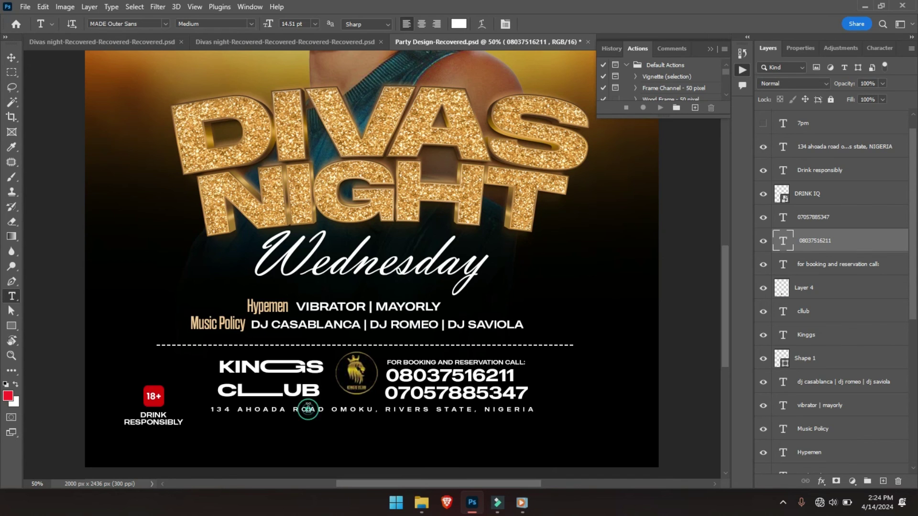
pyautogui.click(309, 407)
pyautogui.click(308, 407)
# Set the address line's tracking to 560 and show the 7PM time label.
pyautogui.hotkey('ctrl', 'a')
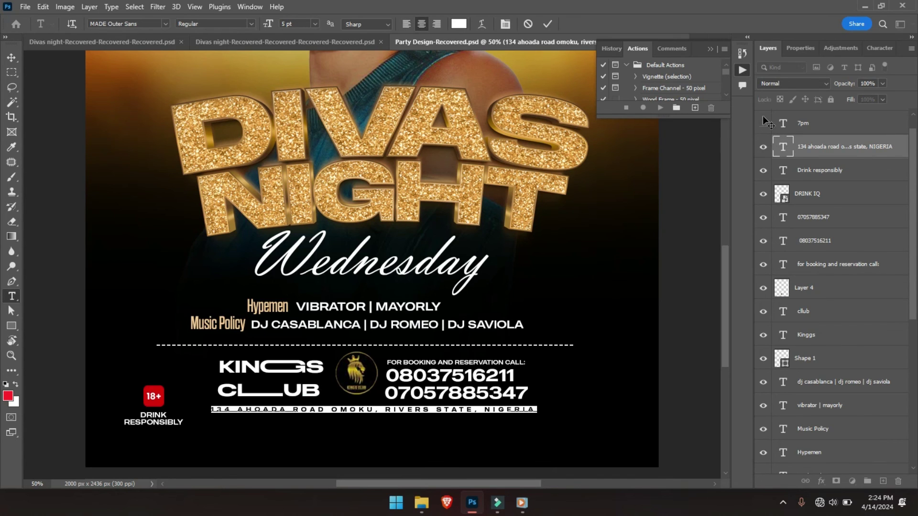
pyautogui.click(807, 46)
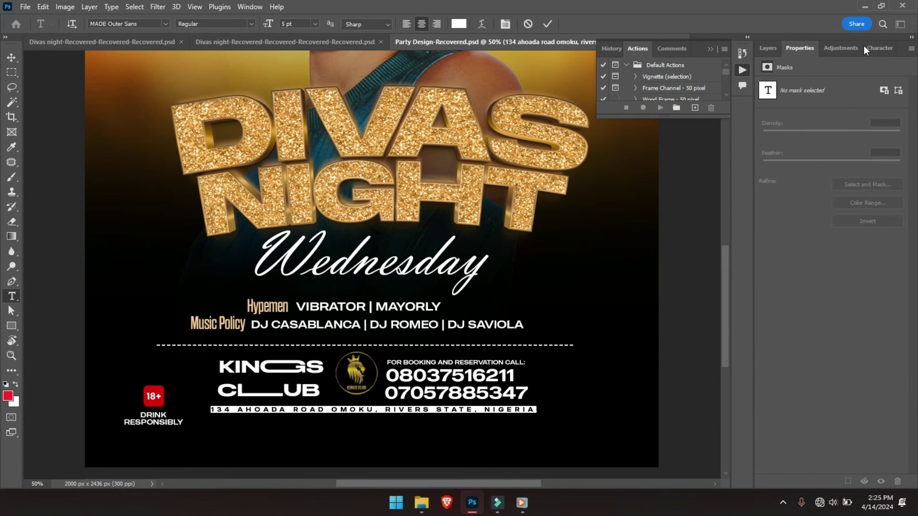
pyautogui.click(877, 47)
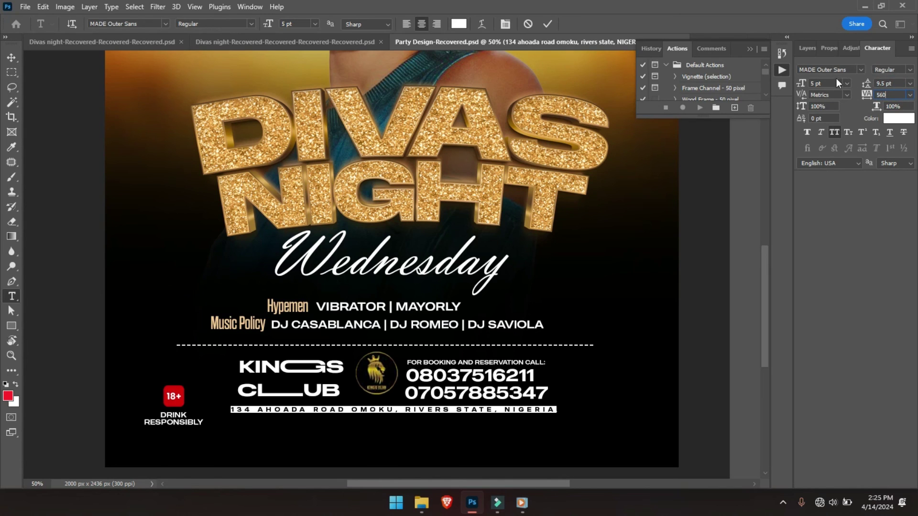
pyautogui.click(547, 24)
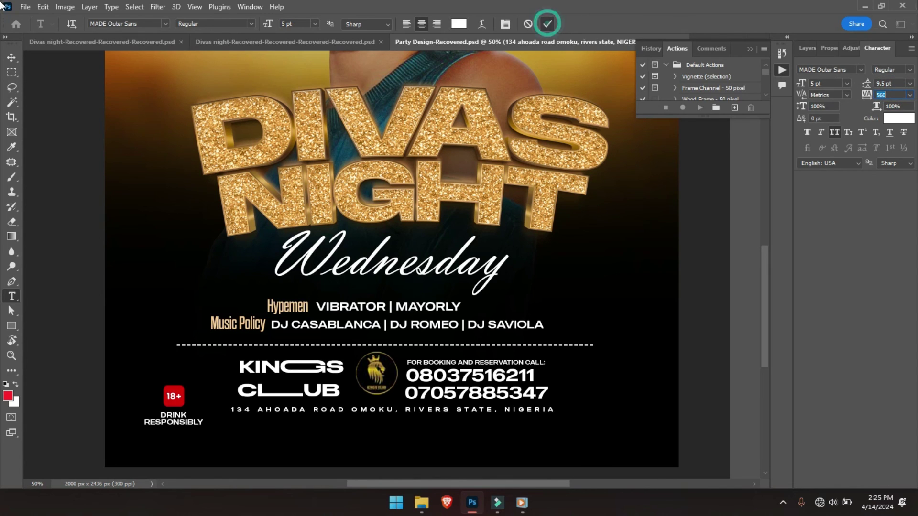
pyautogui.click(803, 49)
pyautogui.click(764, 124)
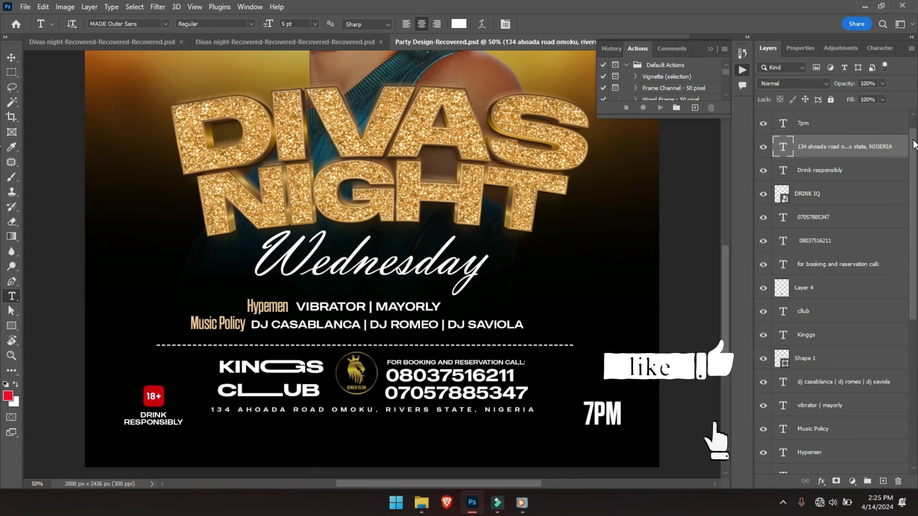
# Add an all-rights-reserved disclaimer crediting Kings Club and centre it beneath the address.
pyautogui.scroll(1, 826, 189)
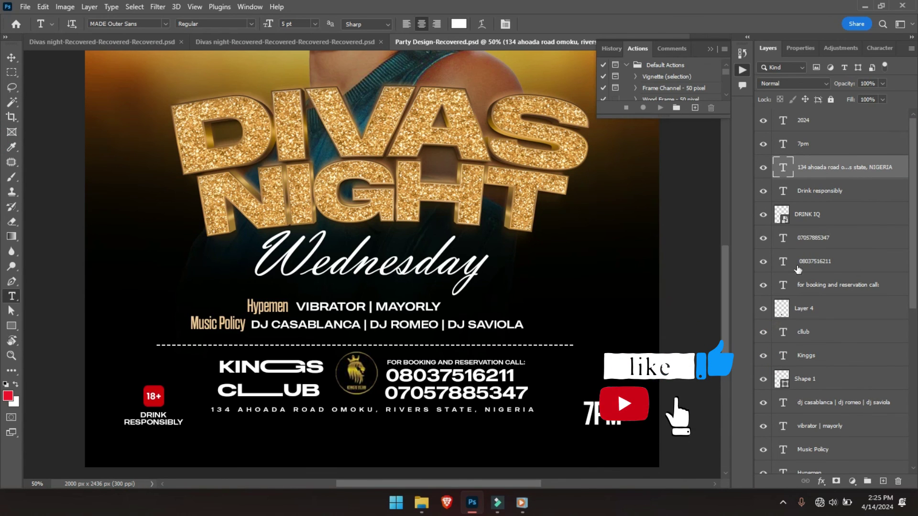
pyautogui.scroll(-3, 915, 266)
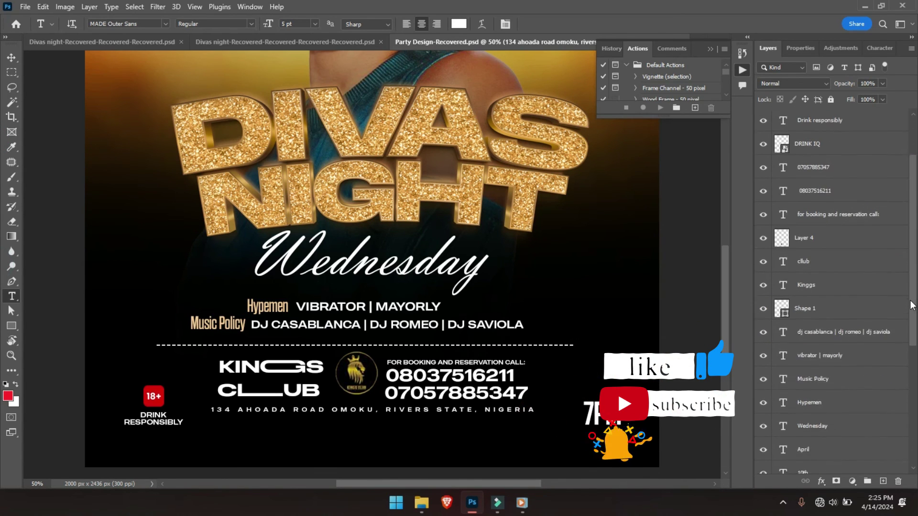
pyautogui.click(301, 434)
pyautogui.hotkey('ctrl', '-')
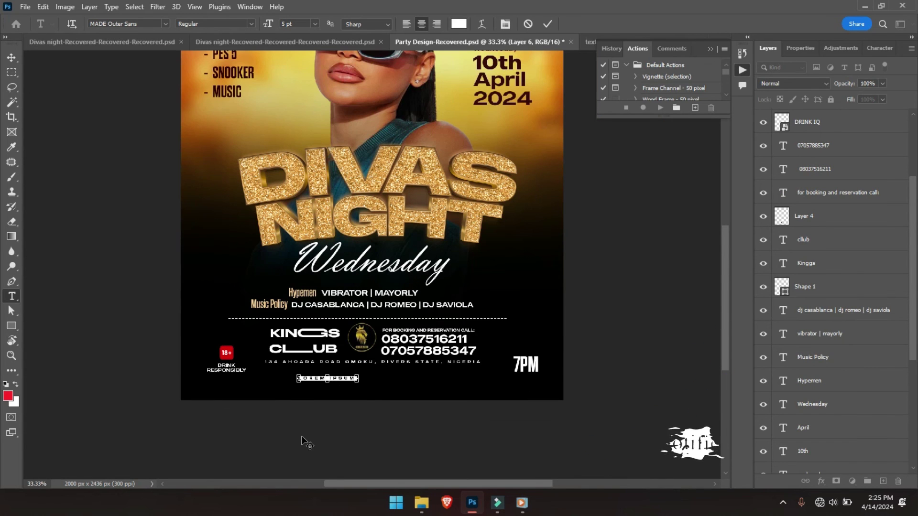
pyautogui.keyDown('ctrl'); pyautogui.click(328, 378); pyautogui.keyUp('ctrl')
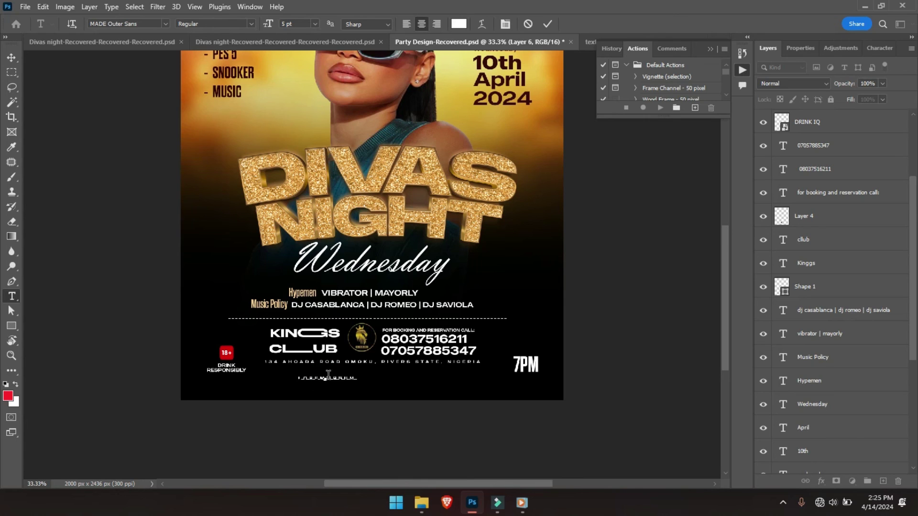
pyautogui.keyDown('ctrl'); pyautogui.click(330, 376); pyautogui.keyUp('ctrl')
pyautogui.scroll(3, 329, 376)
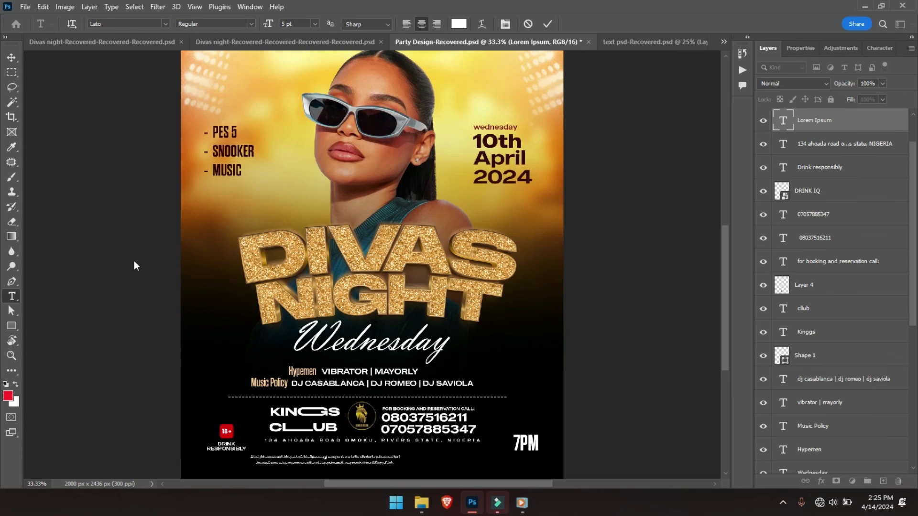
pyautogui.click(11, 56)
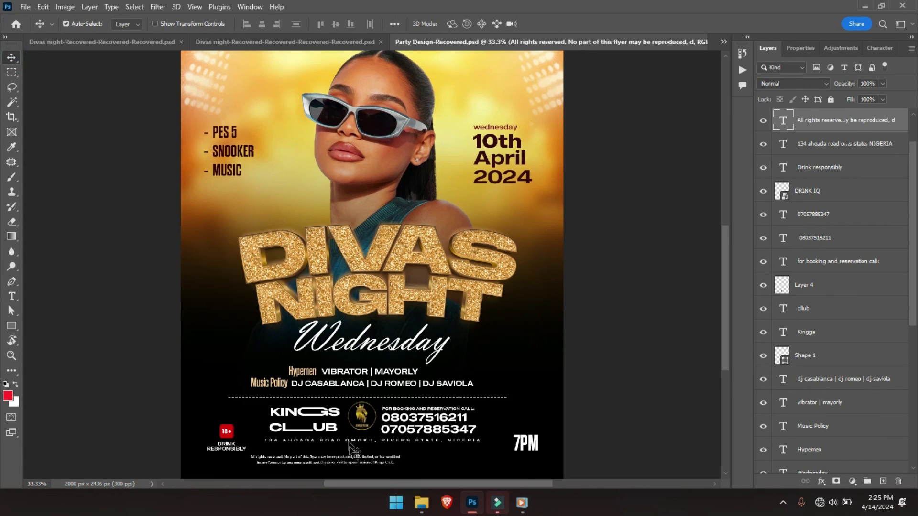
pyautogui.moveTo(350, 454); pyautogui.dragTo(394, 451)
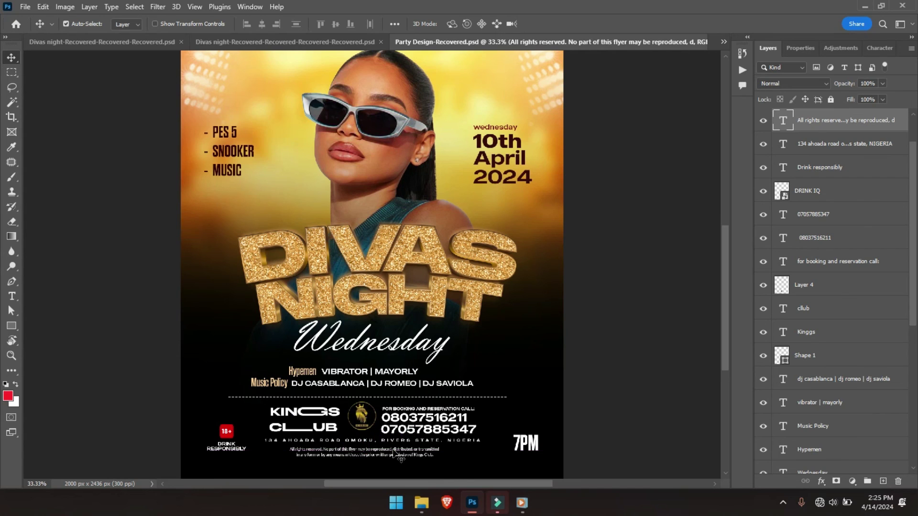
pyautogui.hotkey('ctrl', '+')
pyautogui.moveTo(725, 284); pyautogui.dragTo(724, 314)
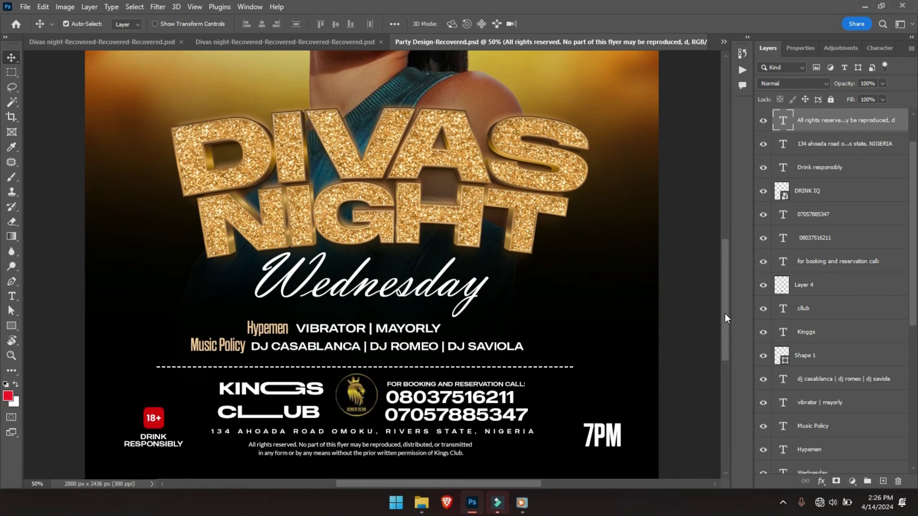
pyautogui.hotkey('ctrl', '-')
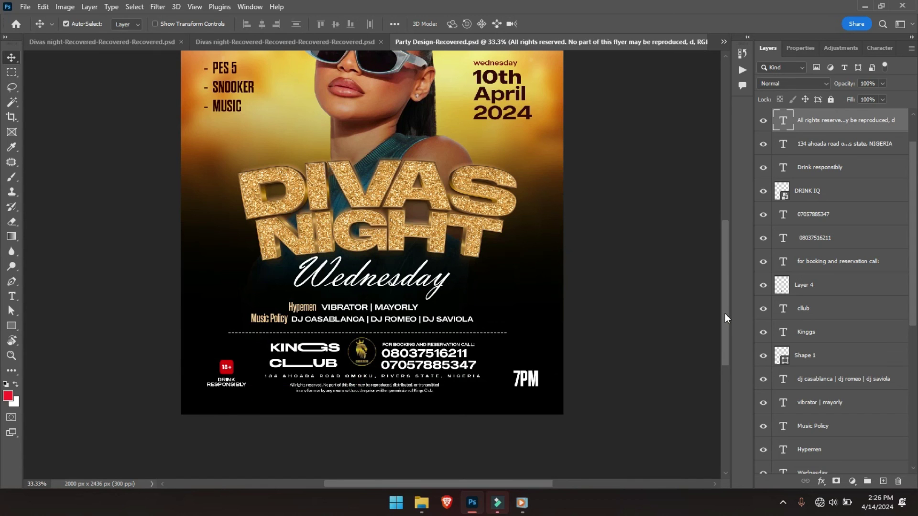
pyautogui.hotkey('ctrl', '-')
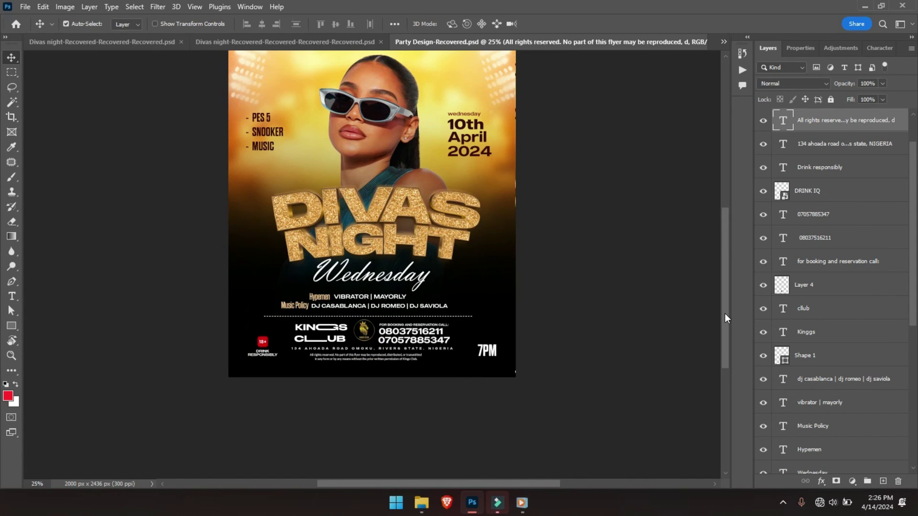
pyautogui.hotkey('ctrl', '+')
pyautogui.hotkey('ctrl', '-')
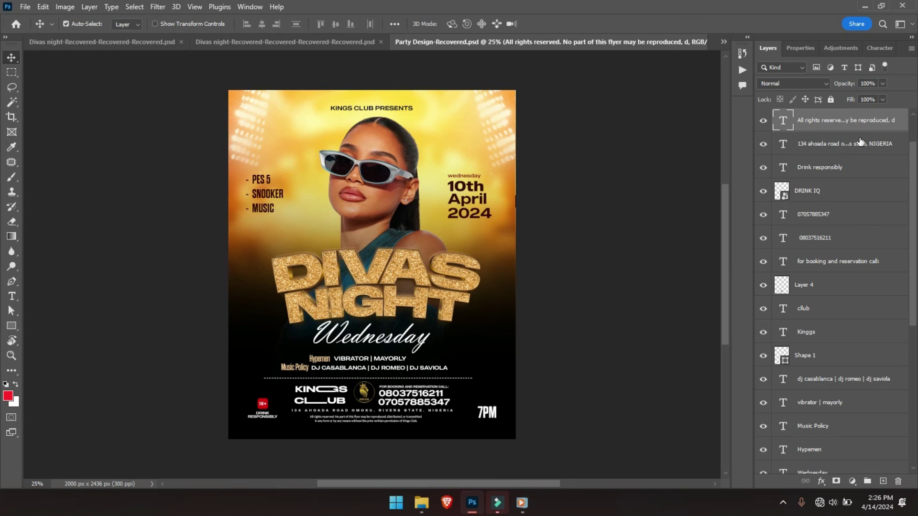
pyautogui.scroll(2, 910, 126)
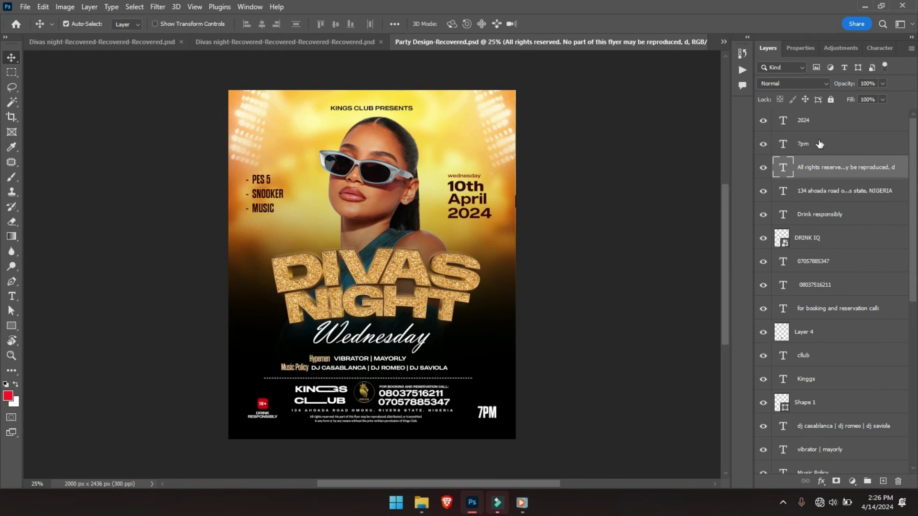
pyautogui.click(820, 122)
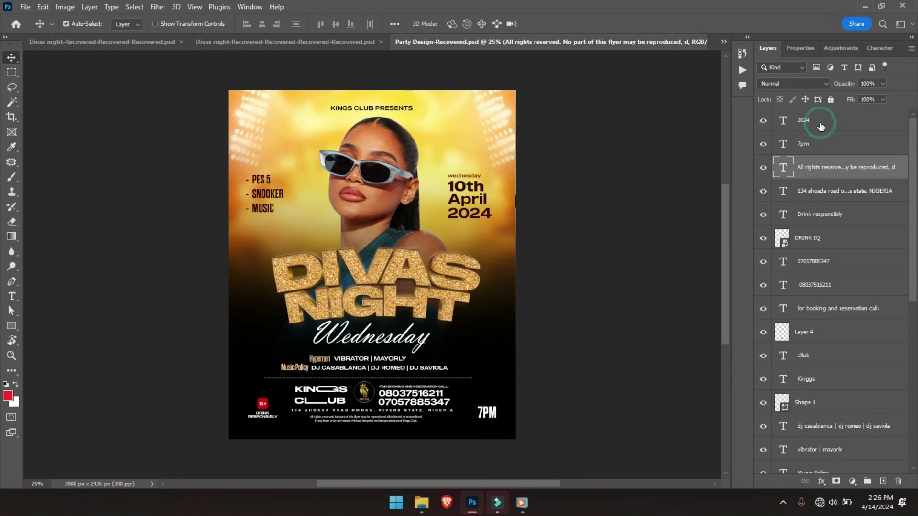
pyautogui.click(836, 53)
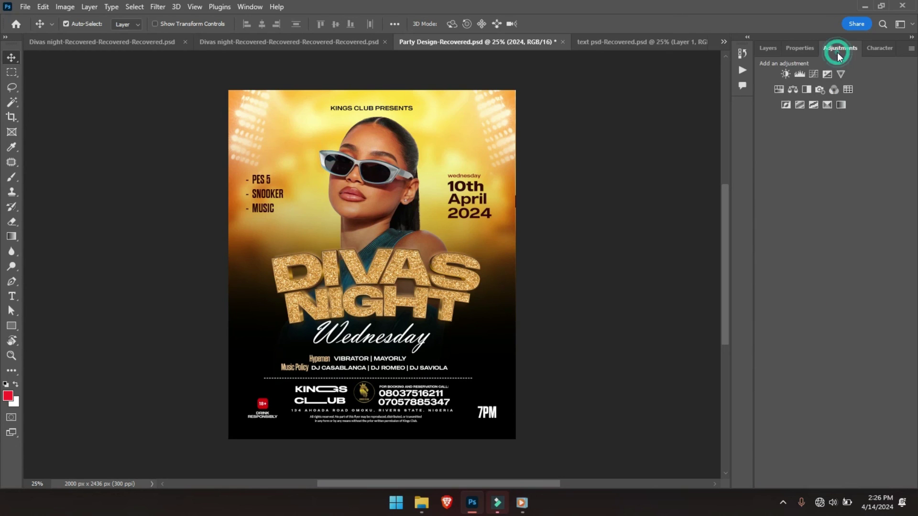
# Add a Color Balance adjustment with midtones red +1 and blue −4, then stamp visible layers.
pyautogui.click(791, 90)
pyautogui.click(813, 107)
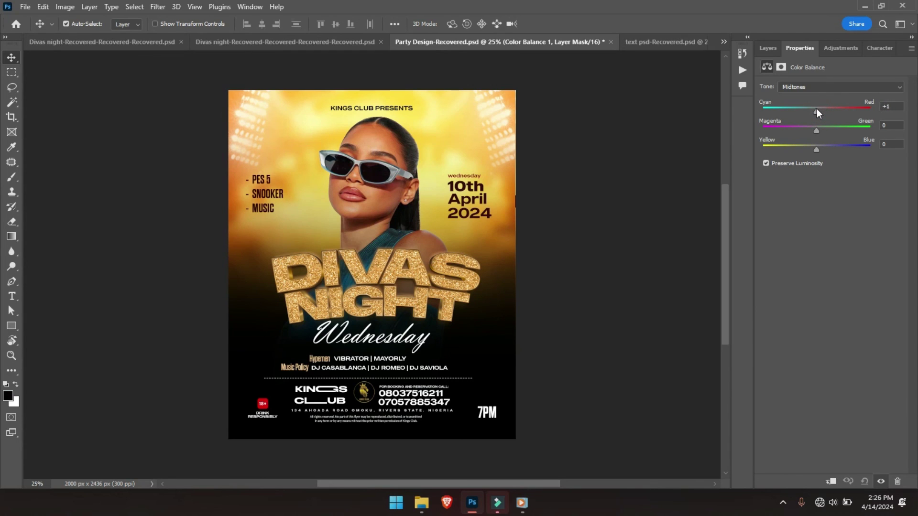
pyautogui.moveTo(816, 148); pyautogui.dragTo(814, 149)
pyautogui.click(768, 48)
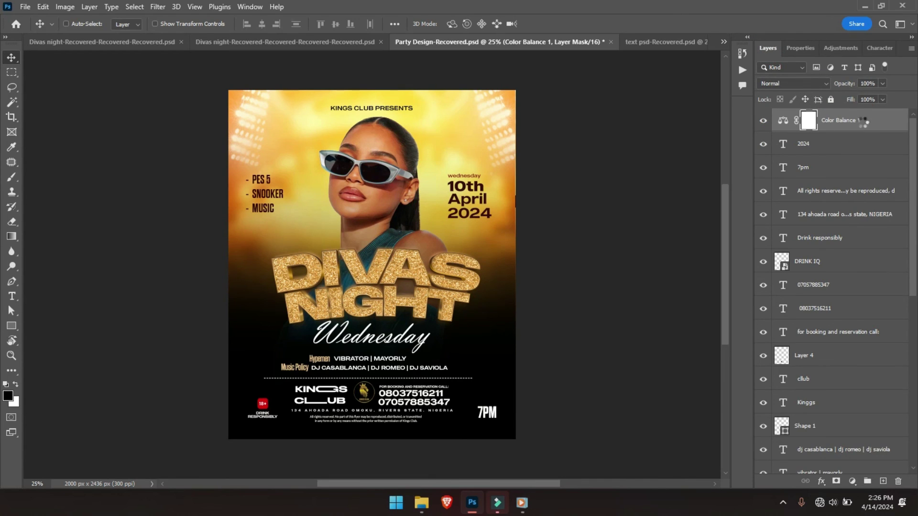
pyautogui.hotkey('ctrl', 'shift', 'alt', 'e')
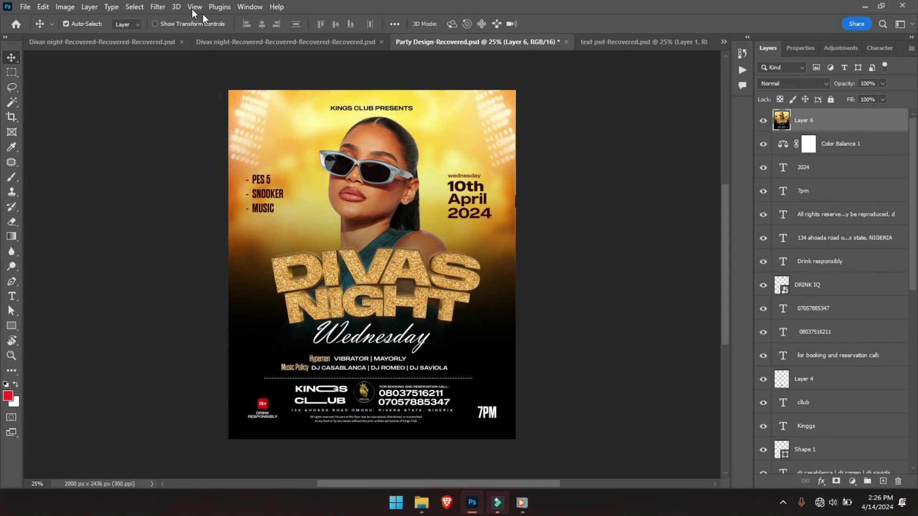
# In the Camera Raw Filter, set contrast to +8, shadows to -5 and clarity to +7.
pyautogui.click(158, 7)
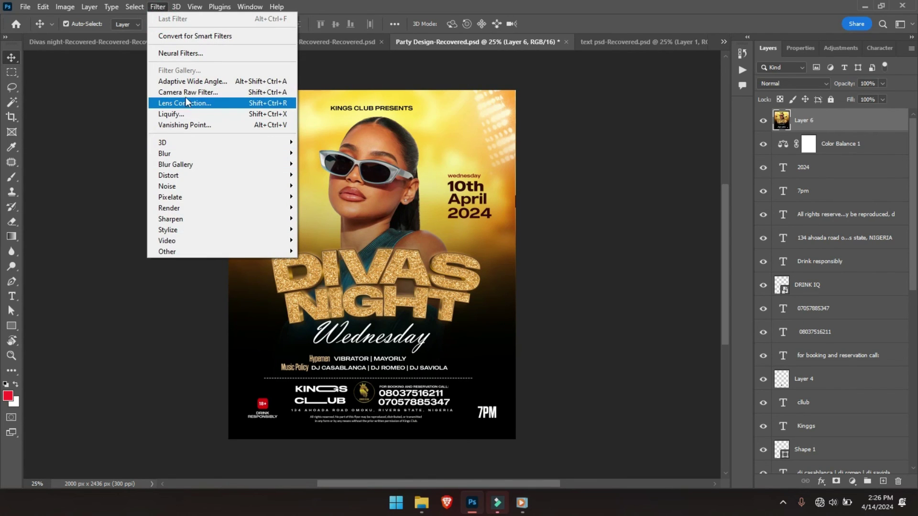
pyautogui.click(186, 99)
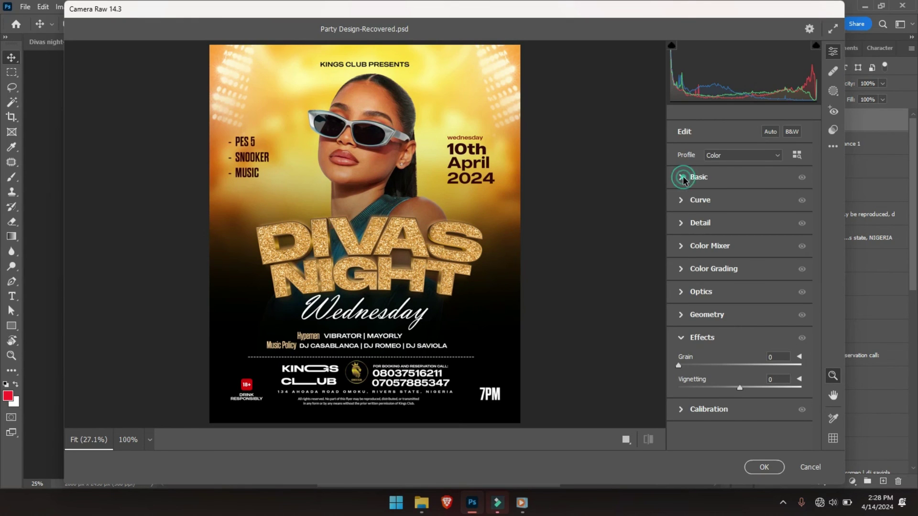
pyautogui.click(683, 178)
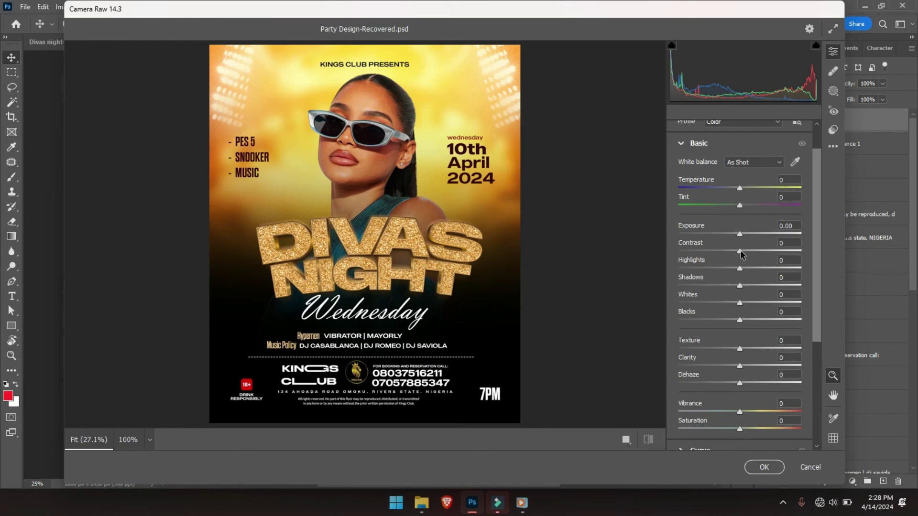
pyautogui.moveTo(739, 252); pyautogui.dragTo(744, 250)
pyautogui.click(739, 320)
pyautogui.moveTo(740, 286); pyautogui.dragTo(736, 287)
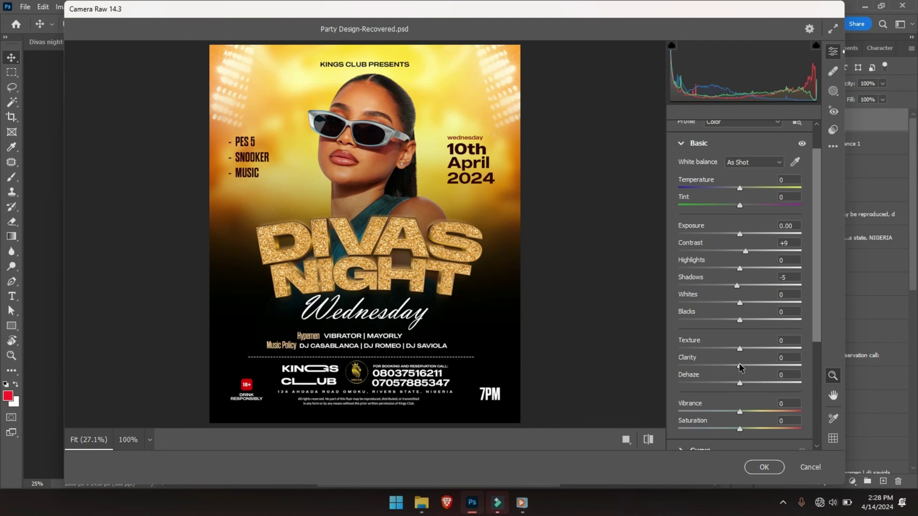
pyautogui.moveTo(739, 366); pyautogui.dragTo(744, 366)
pyautogui.click(740, 350)
# Add a grain amount of 9 in Effects and apply the Camera Raw grade.
pyautogui.scroll(-3, 815, 411)
pyautogui.click(691, 416)
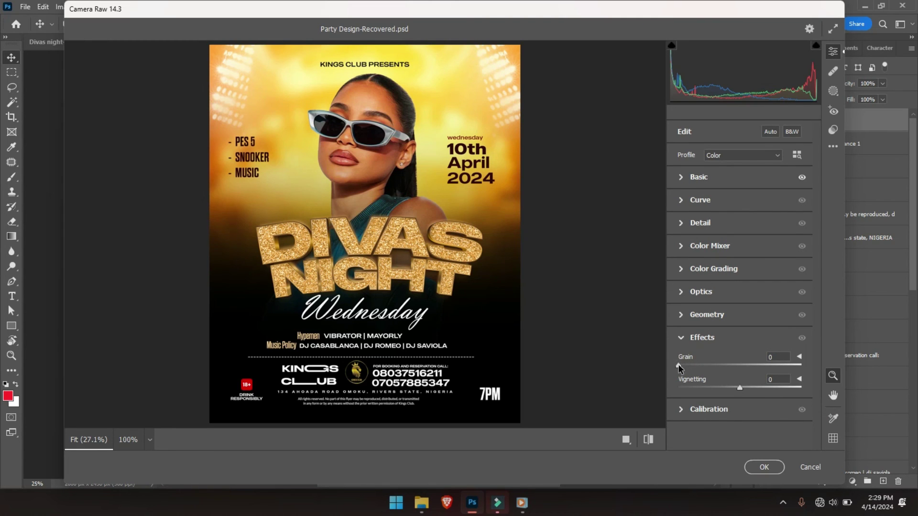
pyautogui.moveTo(678, 367); pyautogui.dragTo(691, 369)
pyautogui.click(764, 467)
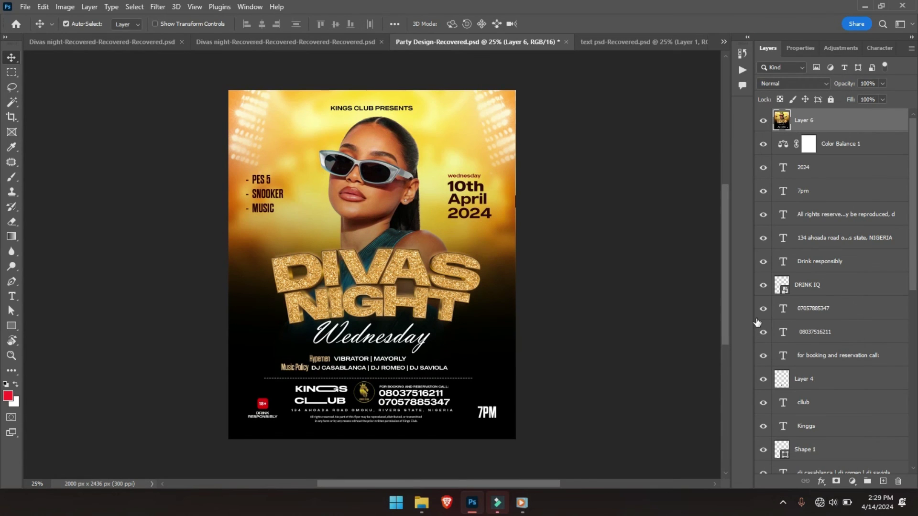
# Toggle graded Layer 6 off and on to compare, then zoom out and back in.
pyautogui.click(763, 120)
pyautogui.click(763, 121)
pyautogui.click(763, 122)
pyautogui.click(763, 122)
pyautogui.hotkey('ctrl', '-')
pyautogui.hotkey('ctrl', '-')
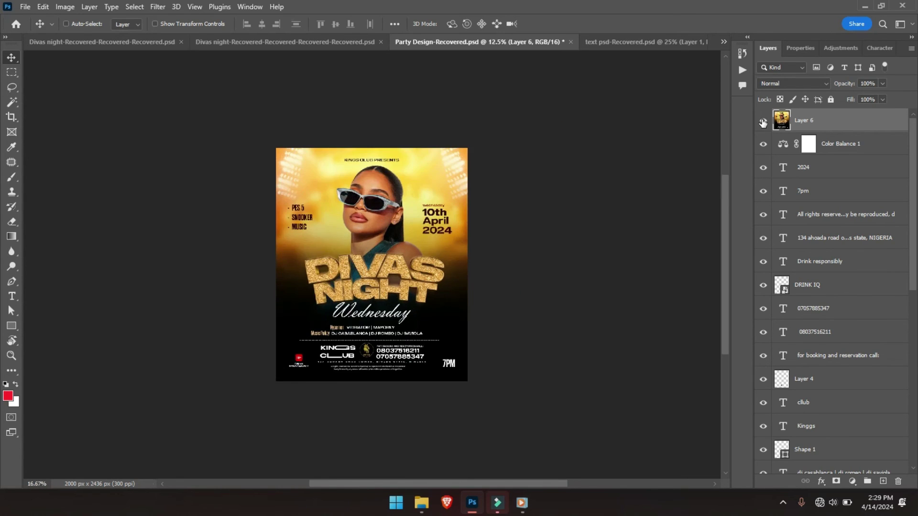
pyautogui.hotkey('ctrl', '+')
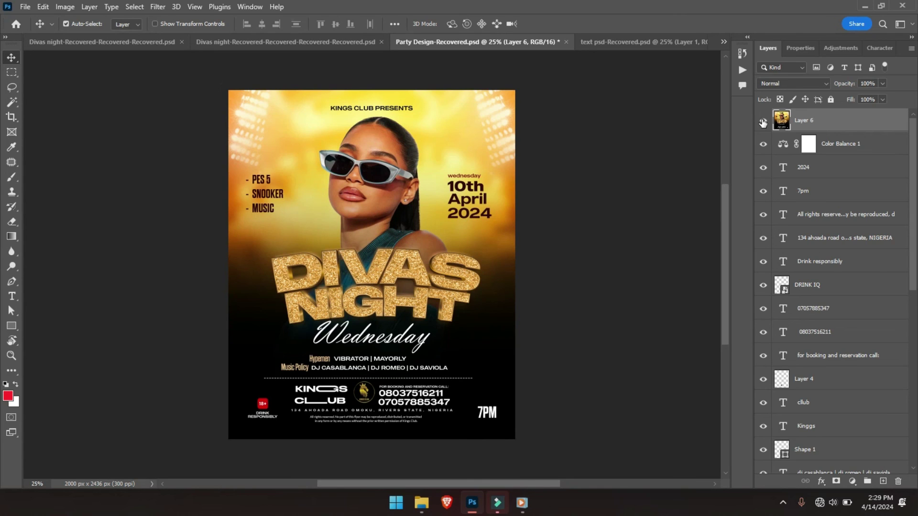